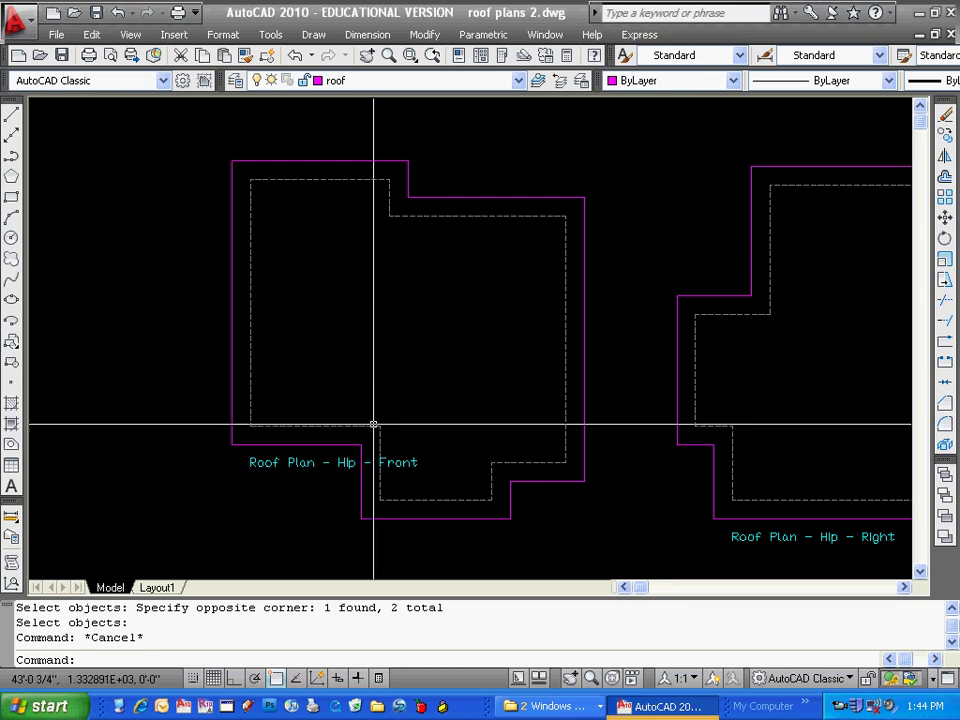
Draw two horizontal lines across the front hip roof plan from the lower and upper inside corners, closing off the main rectangle
click(12, 118)
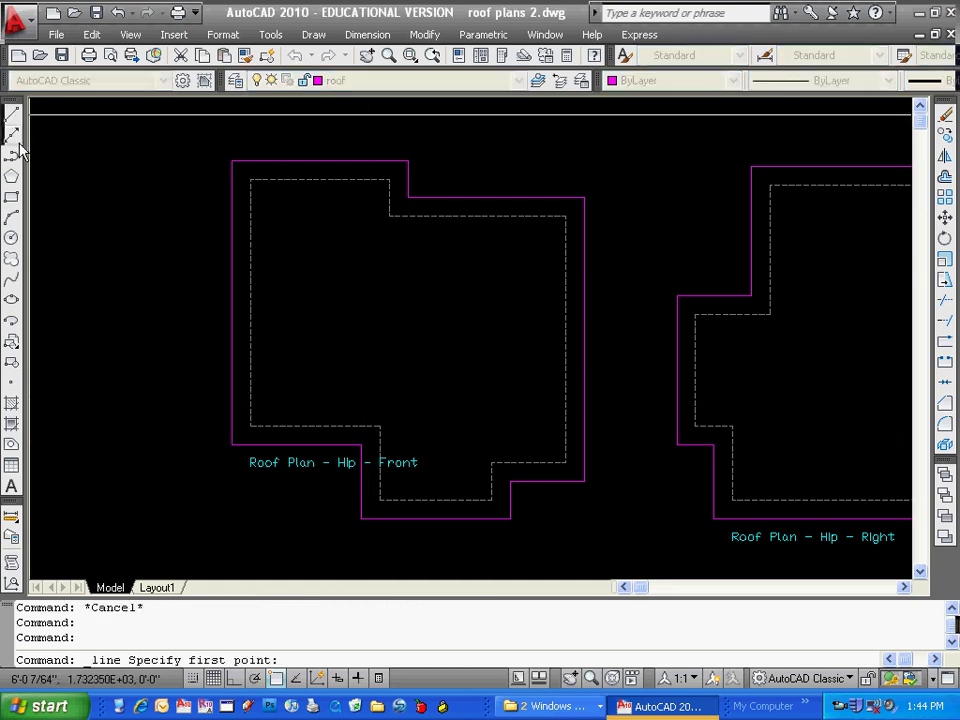
click(361, 444)
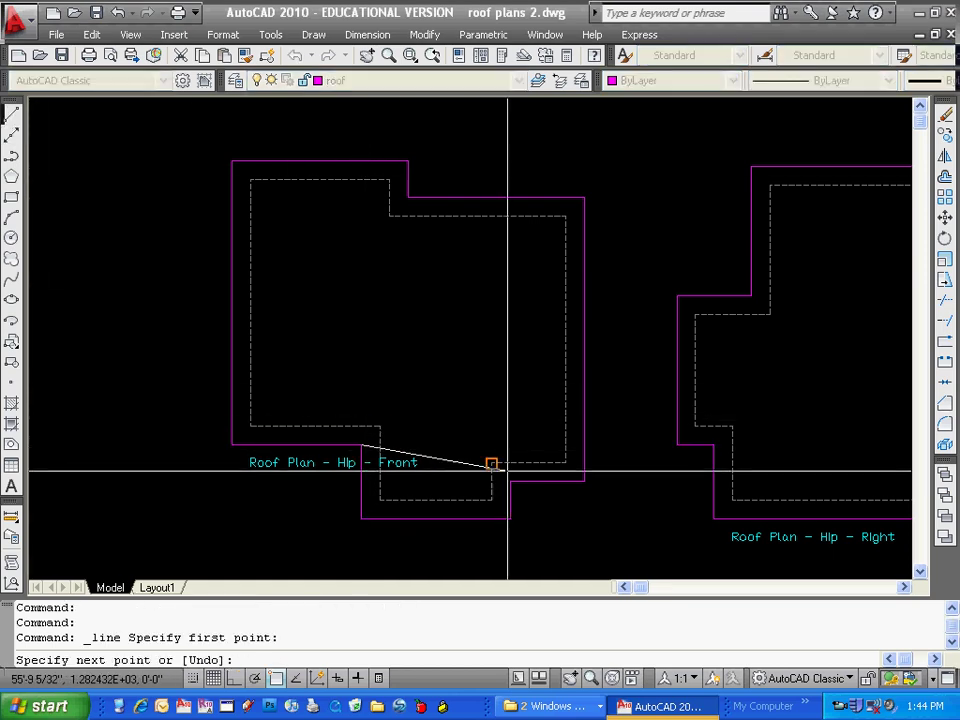
click(584, 444)
key(Return)
key(Return)
click(407, 197)
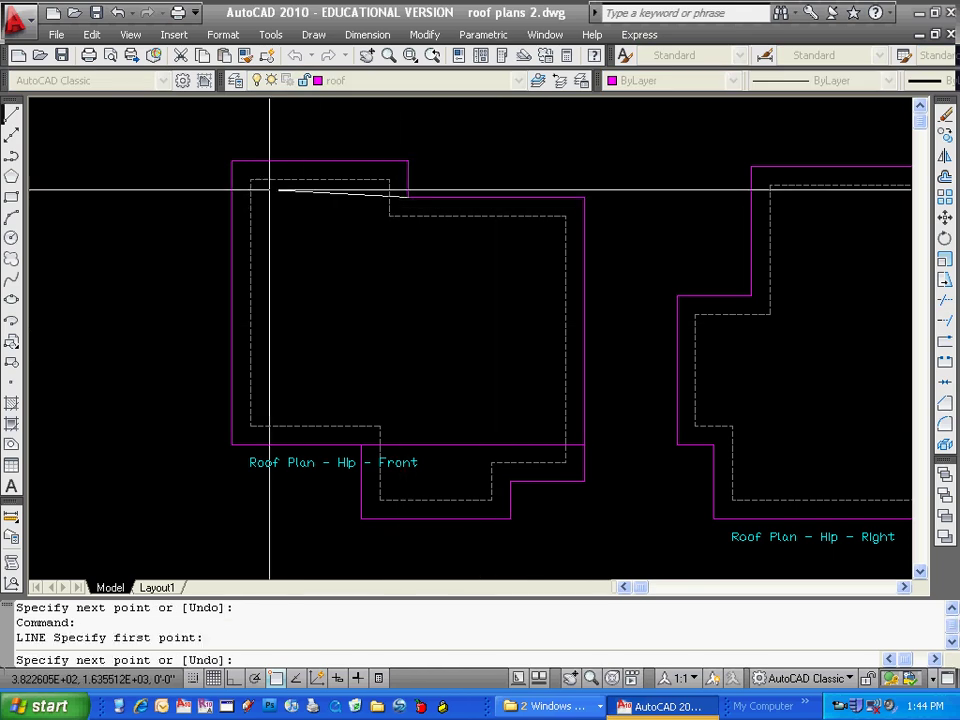
click(230, 197)
key(Escape)
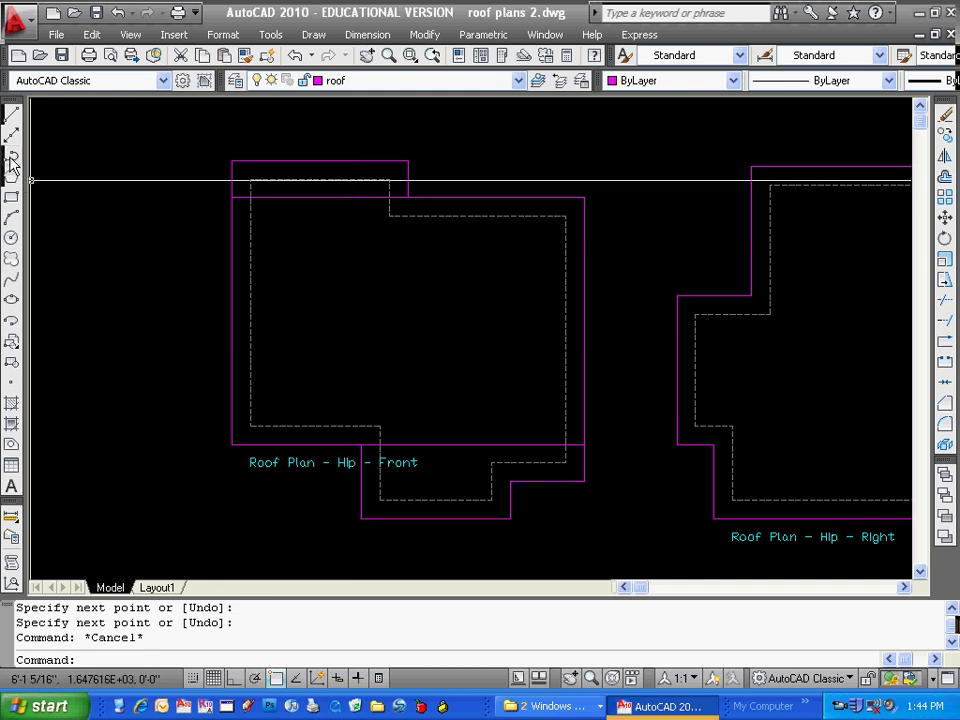
scroll(356, 364, down, 1)
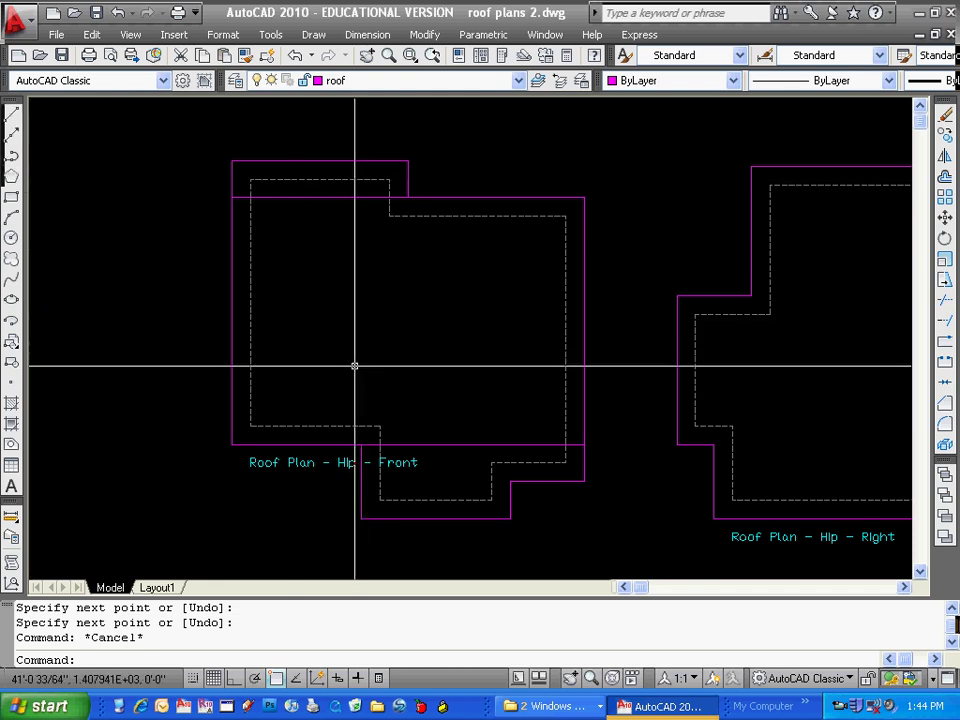
scroll(444, 446, down, 3)
scroll(420, 431, up, 4)
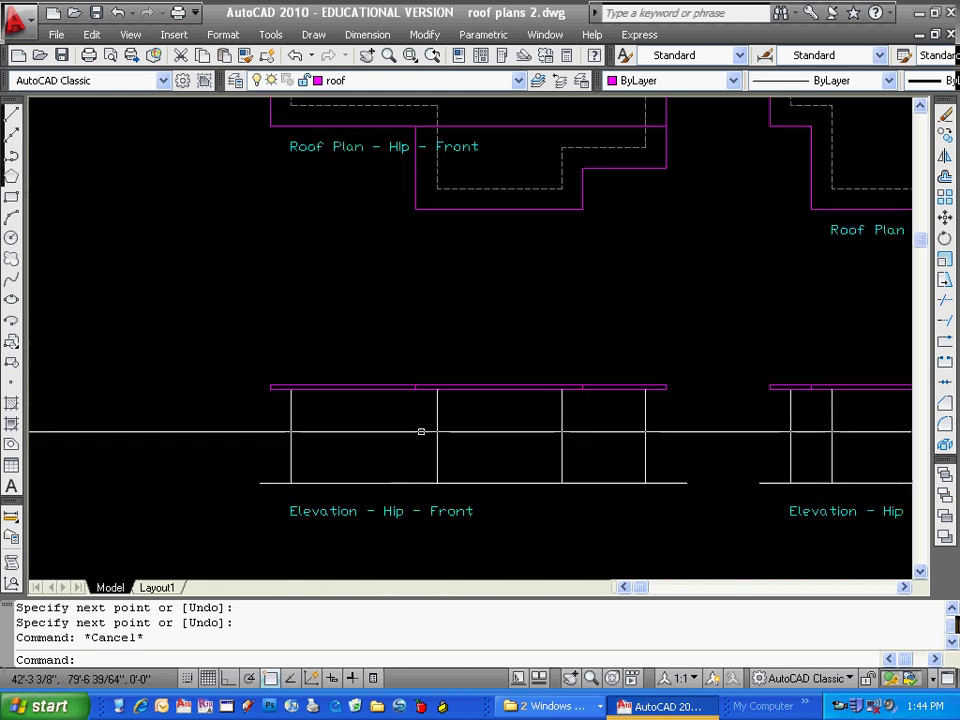
scroll(403, 315, down, 3)
scroll(392, 338, up, 5)
scroll(380, 340, down, 2)
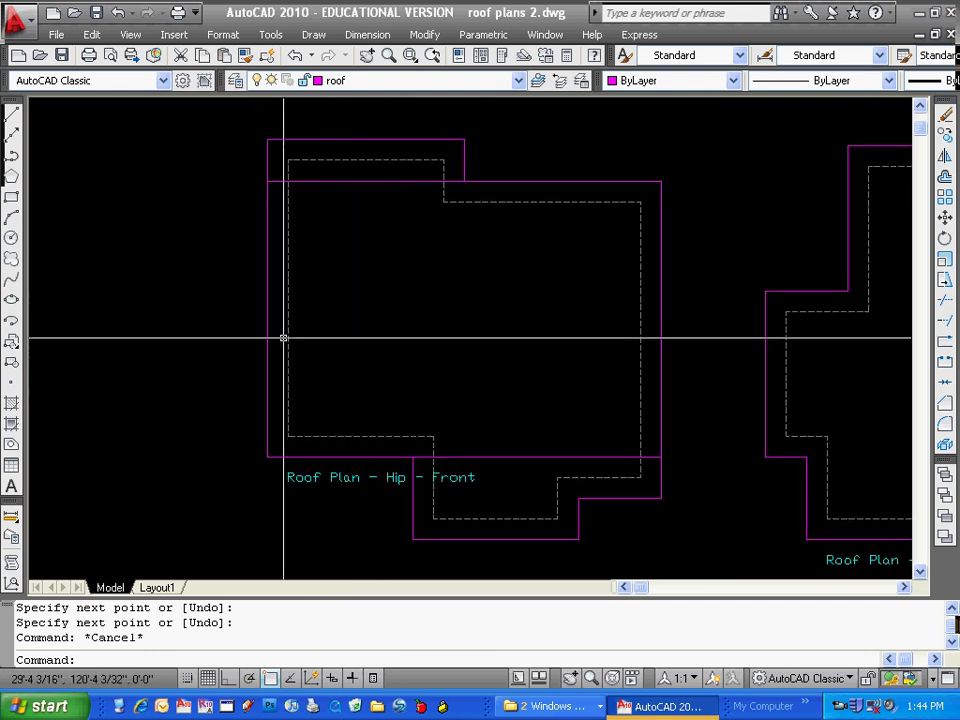
click(11, 115)
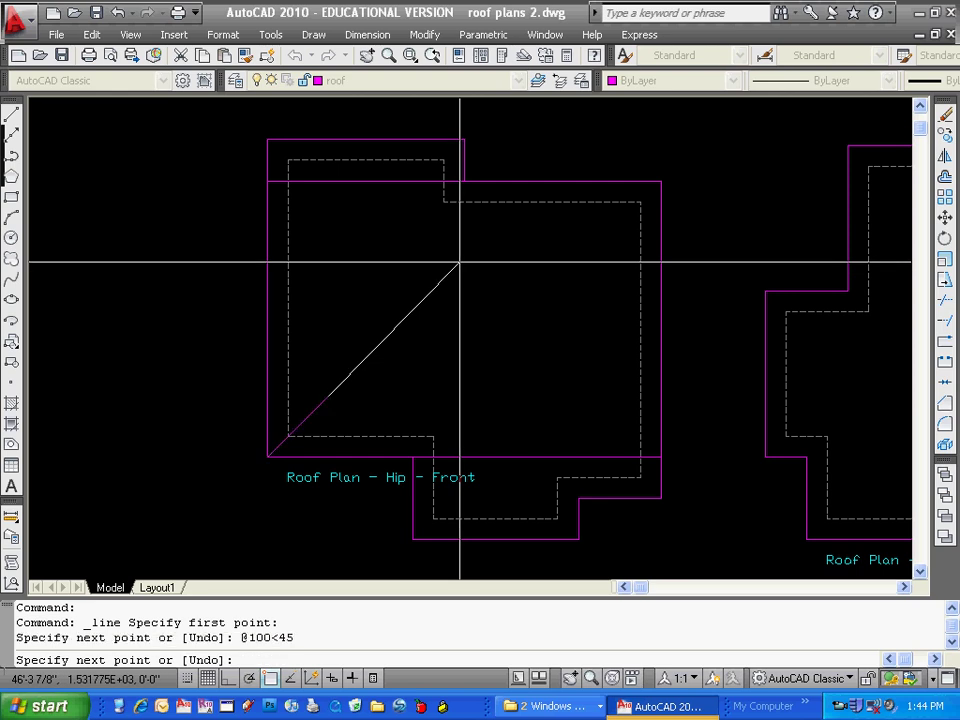
key(Escape)
Mirror the 45° hip line about a horizontal axis through the middle of the roof with Ortho on, keeping the original
middle_drag(379, 330, 354, 337)
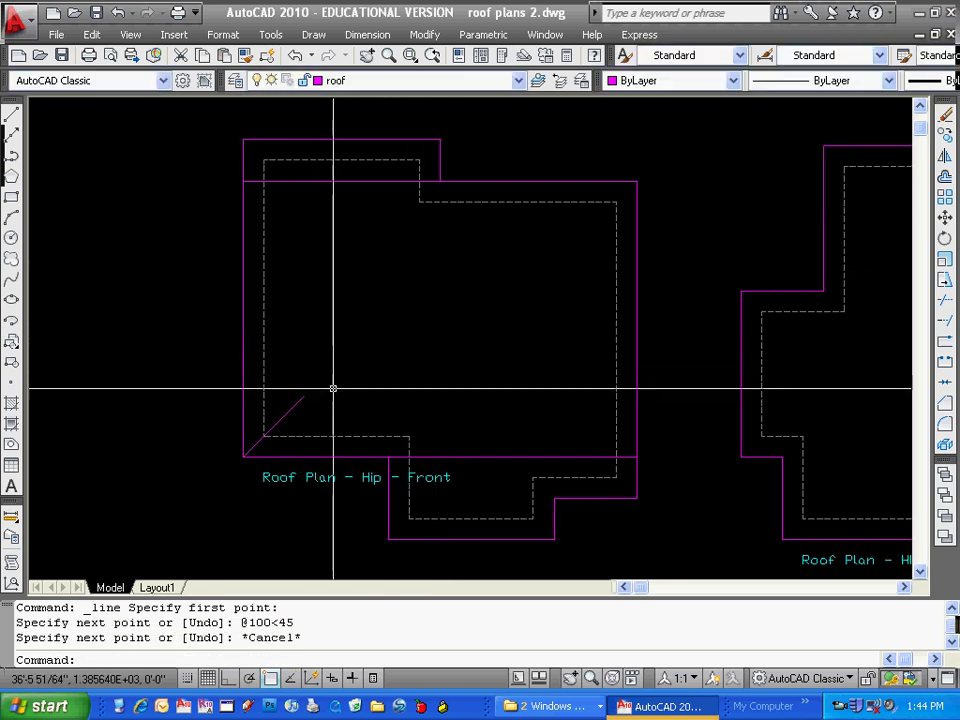
key(Escape)
middle_drag(333, 388, 355, 401)
text(mi)
key(Return)
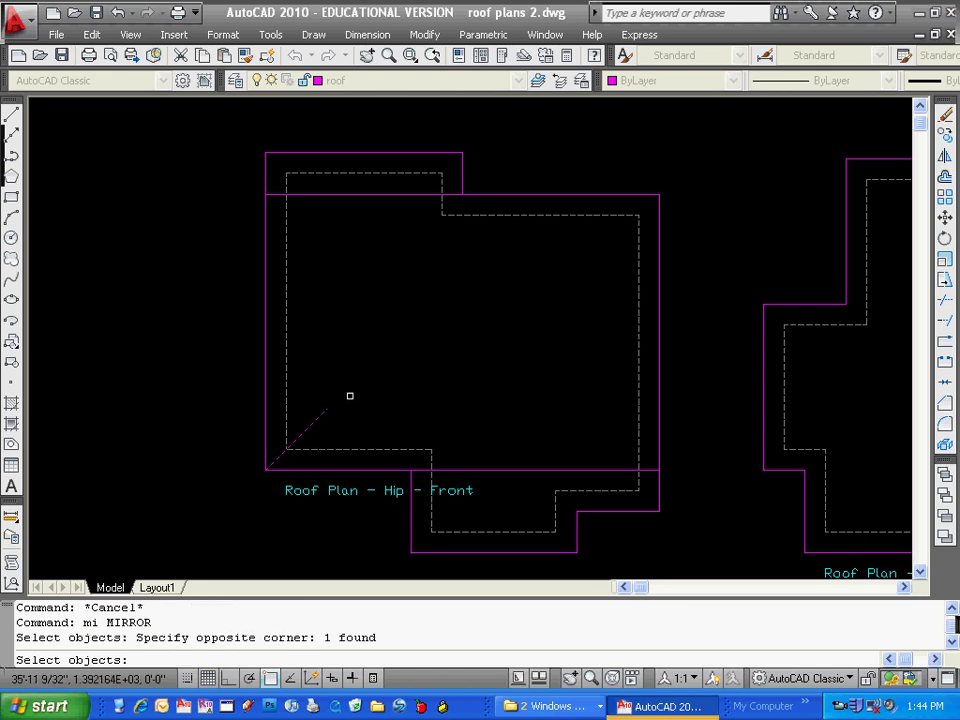
key(Return)
click(362, 332)
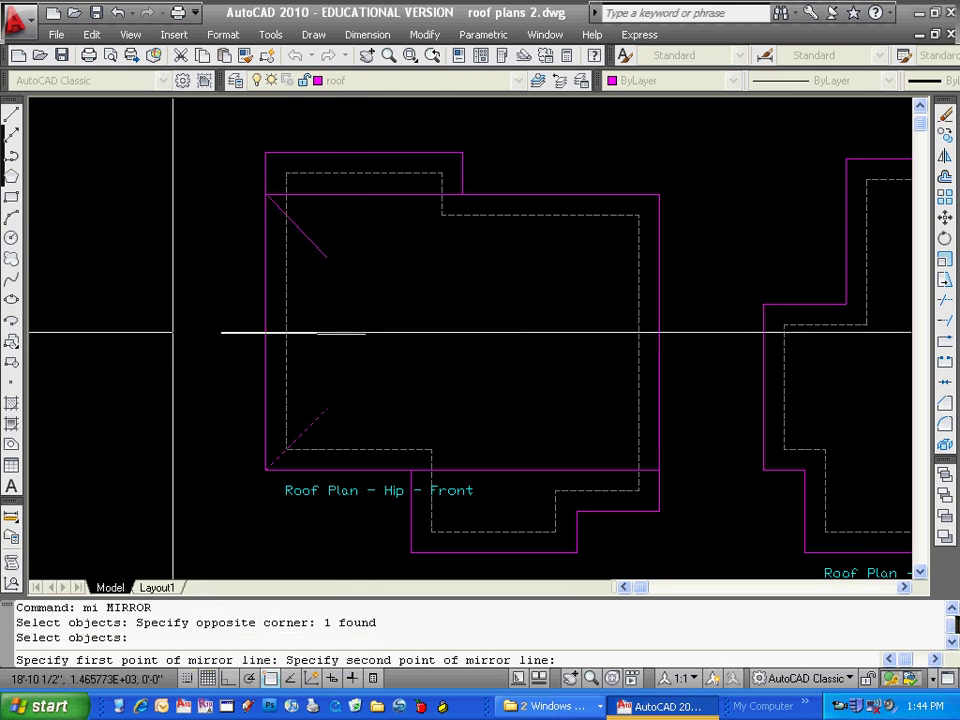
key(F8)
click(160, 332)
key(Return)
key(Escape)
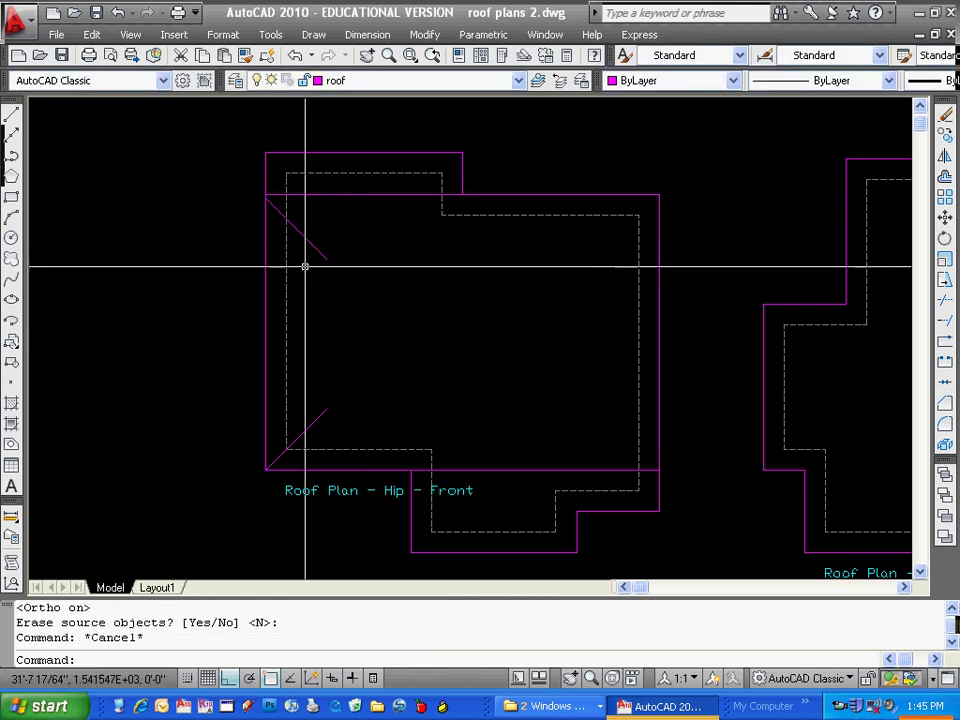
Move the mirrored hip line by its outer endpoint onto the main rectangle's upper-left corner
scroll(321, 237, up, 3)
scroll(377, 281, up, 3)
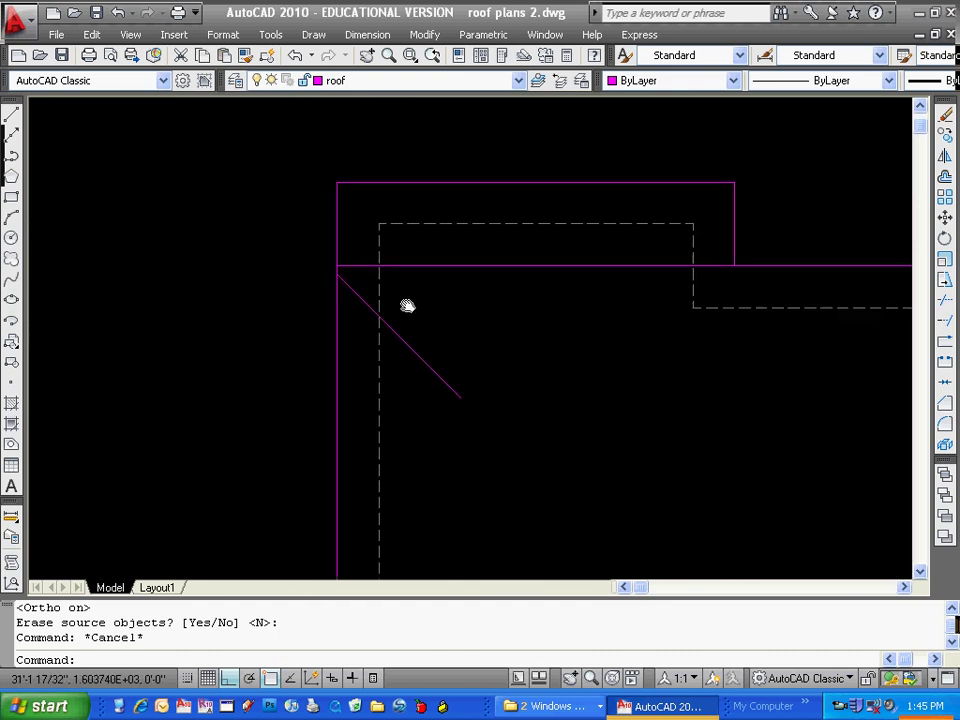
key(Escape)
text(m)
key(Return)
click(465, 378)
click(403, 298)
key(Return)
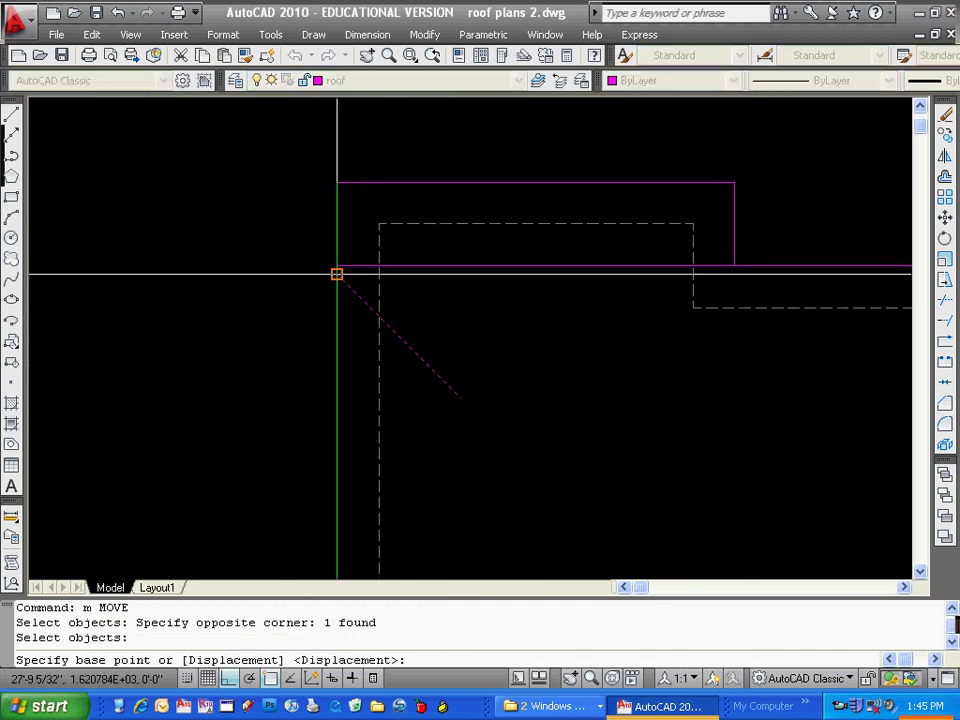
key(Escape)
Fillet the two left hip lines with a zero radius so they meet at a point
scroll(409, 358, down, 4)
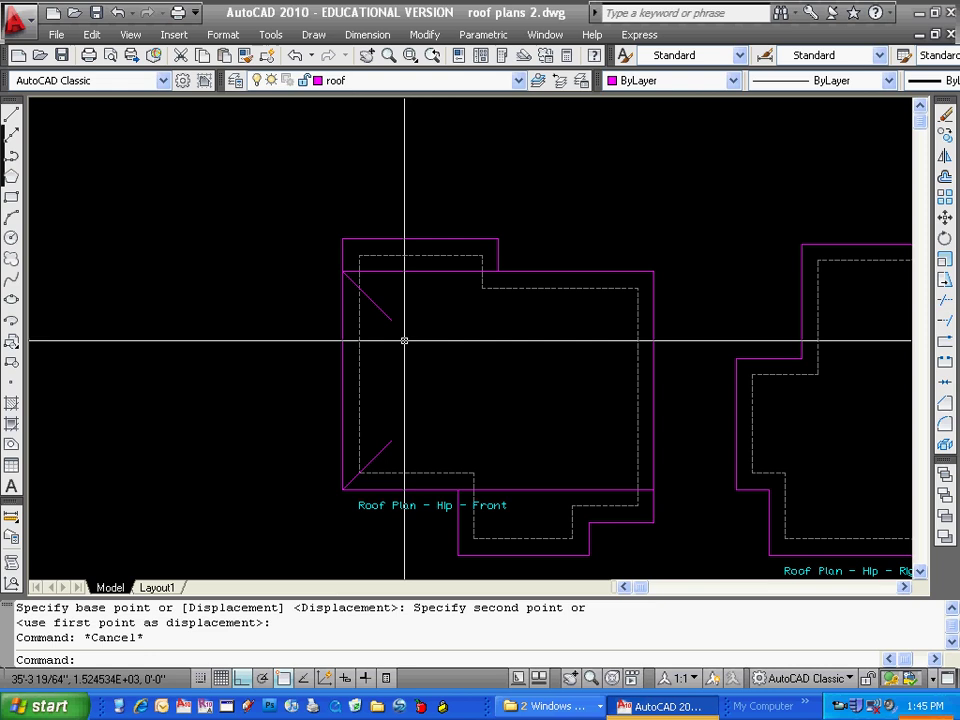
key(Escape)
text(f)
key(Return)
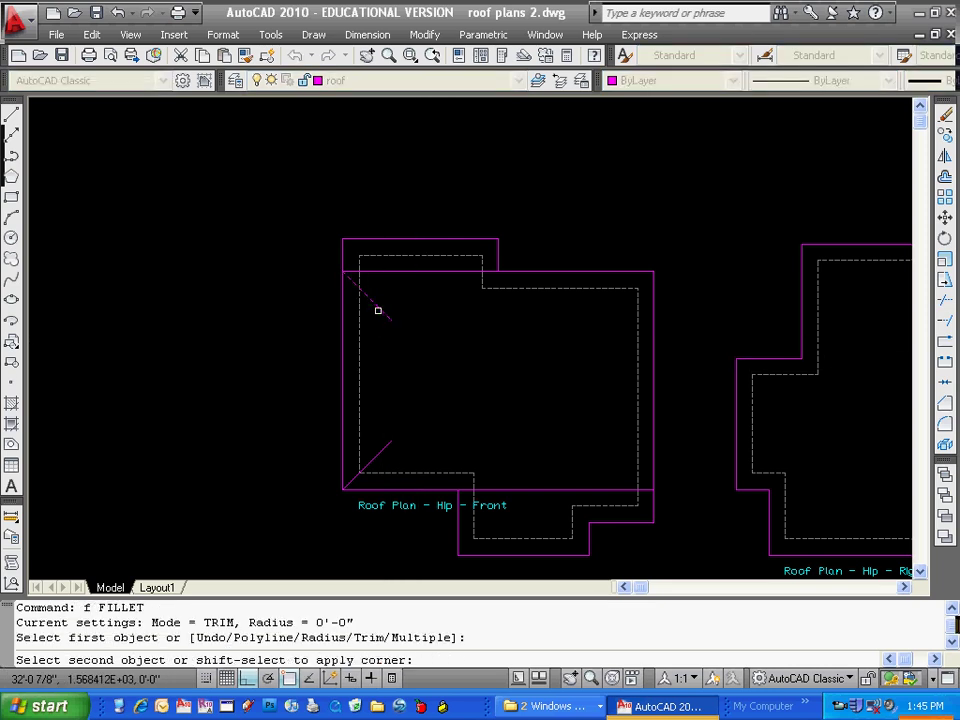
click(386, 441)
key(Escape)
key(Escape)
Mirror both left hip lines about a vertical axis to the right side of the roof, keeping the originals
middle_drag(472, 368, 441, 368)
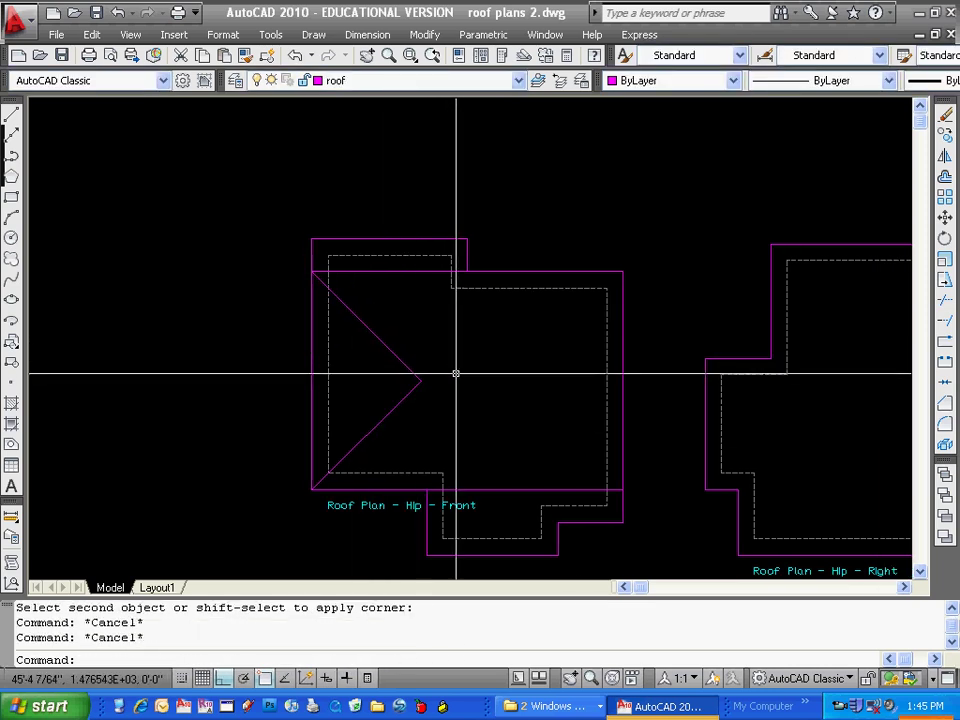
text(mi)
key(Return)
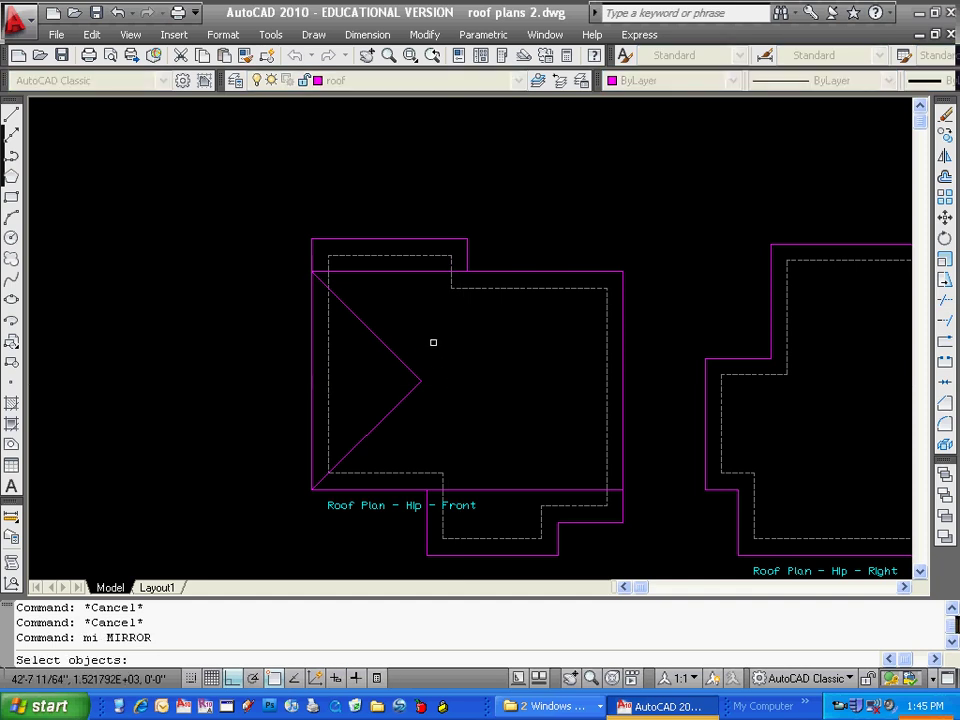
click(433, 343)
click(383, 412)
key(Return)
click(480, 408)
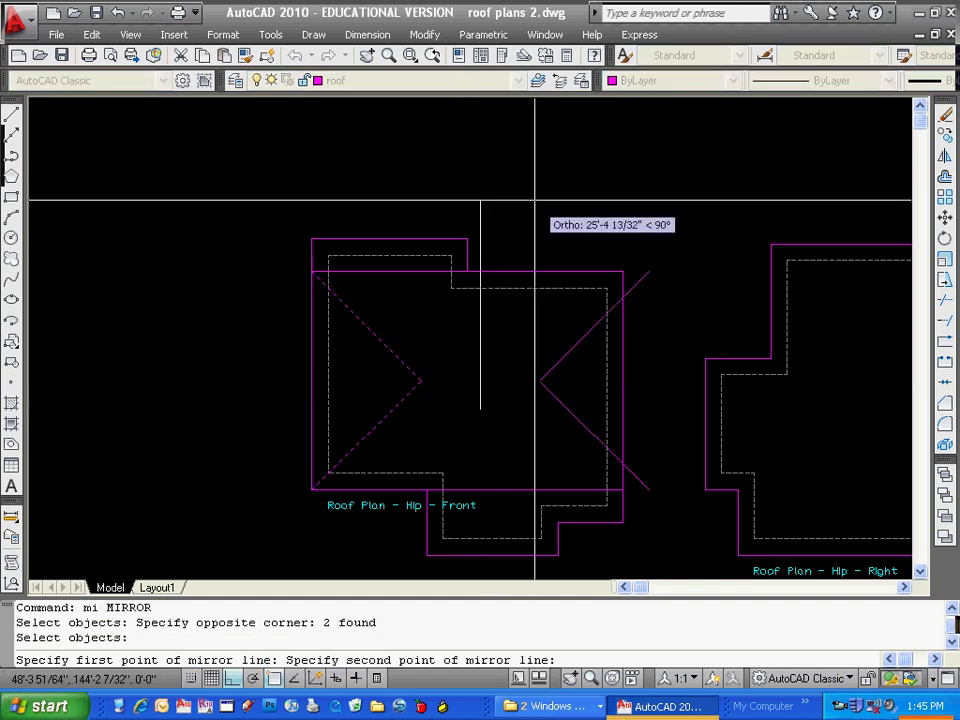
click(548, 238)
key(Return)
key(Escape)
Move the mirrored pair of hip lines by its upper outer endpoint onto the main rectangle's upper-right corner
text(m)
key(Return)
click(546, 356)
click(530, 400)
key(Return)
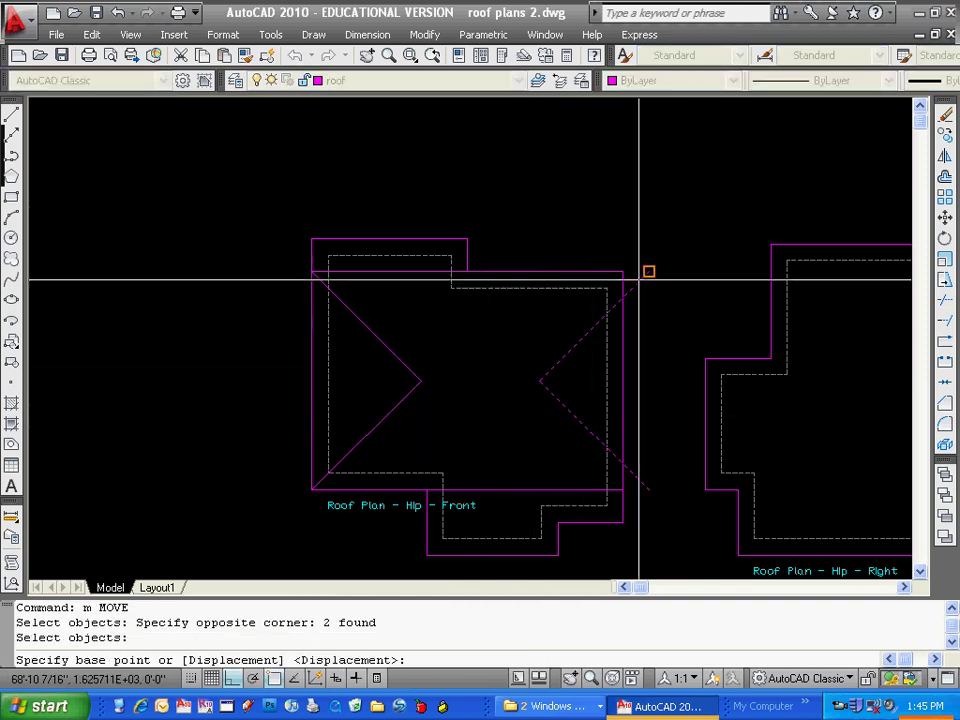
click(649, 271)
click(623, 271)
key(Escape)
Draw the ridge line between the meeting points of the left and right hip lines
middle_drag(503, 361, 514, 321)
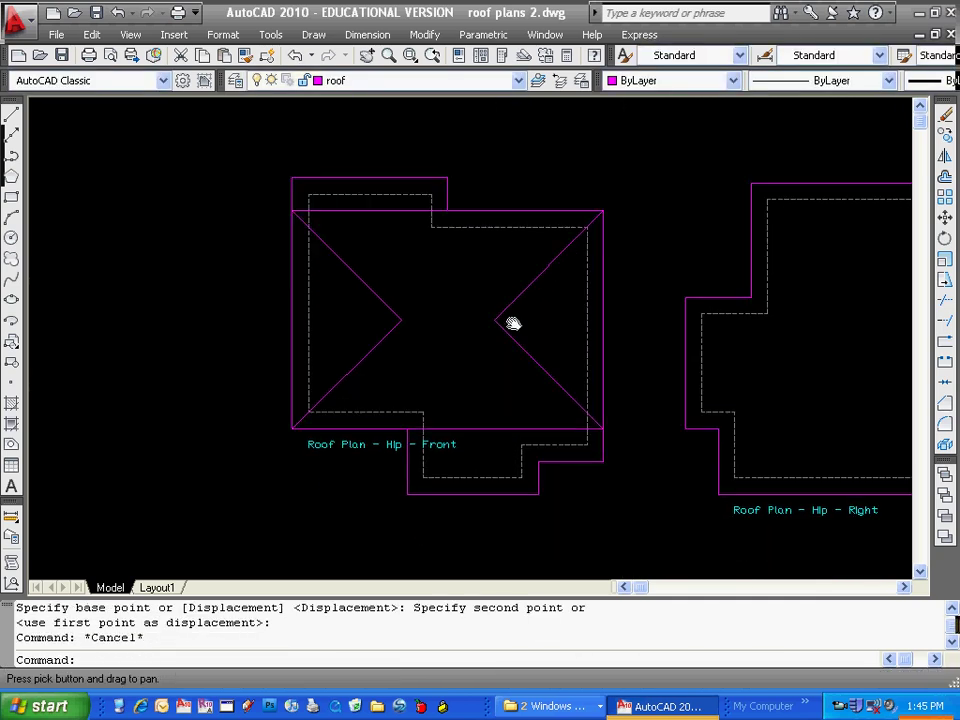
scroll(514, 390, down, 2)
scroll(536, 365, up, 2)
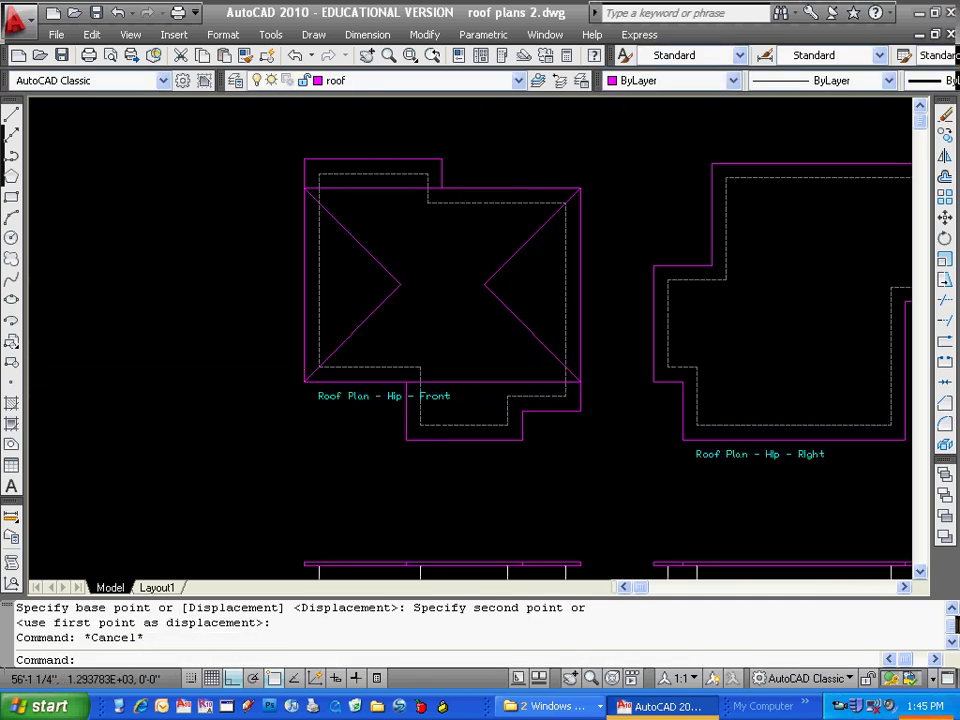
middle_drag(486, 285, 511, 308)
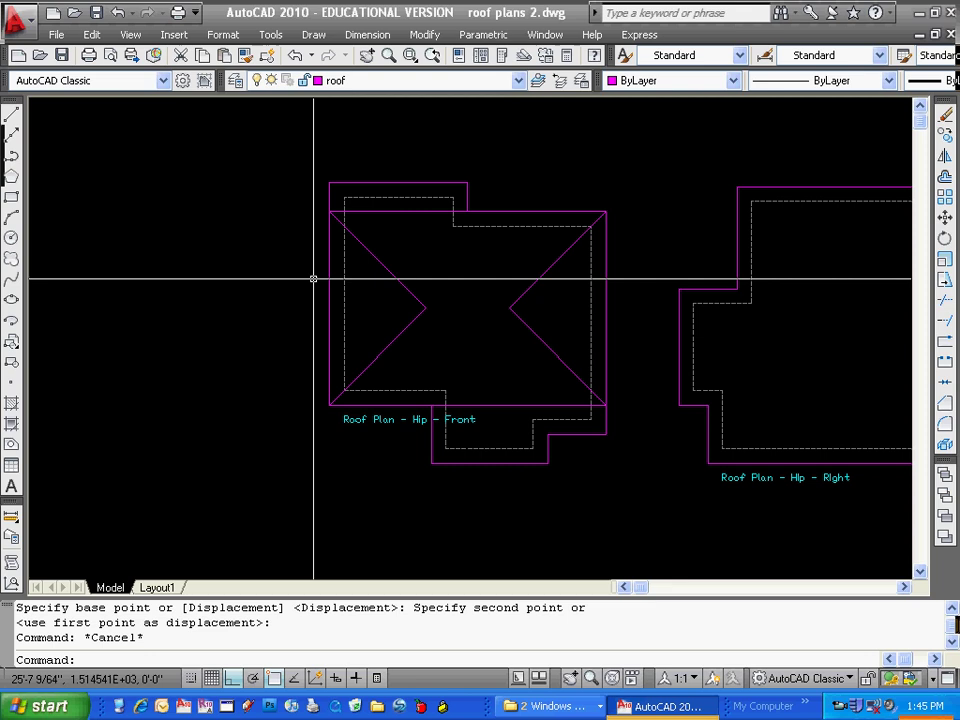
click(12, 116)
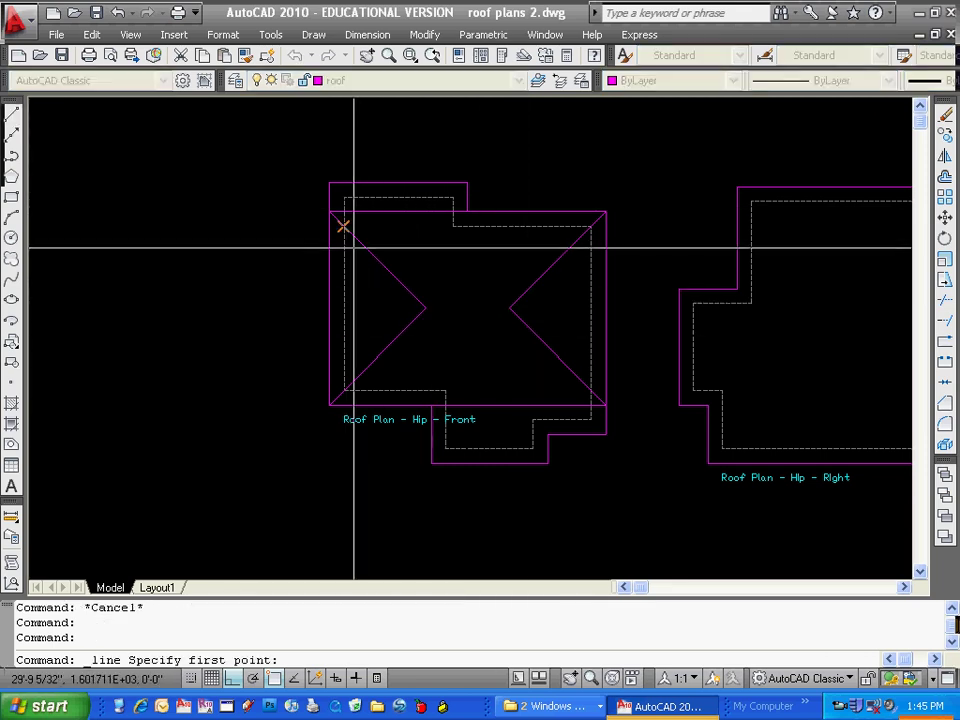
click(426, 308)
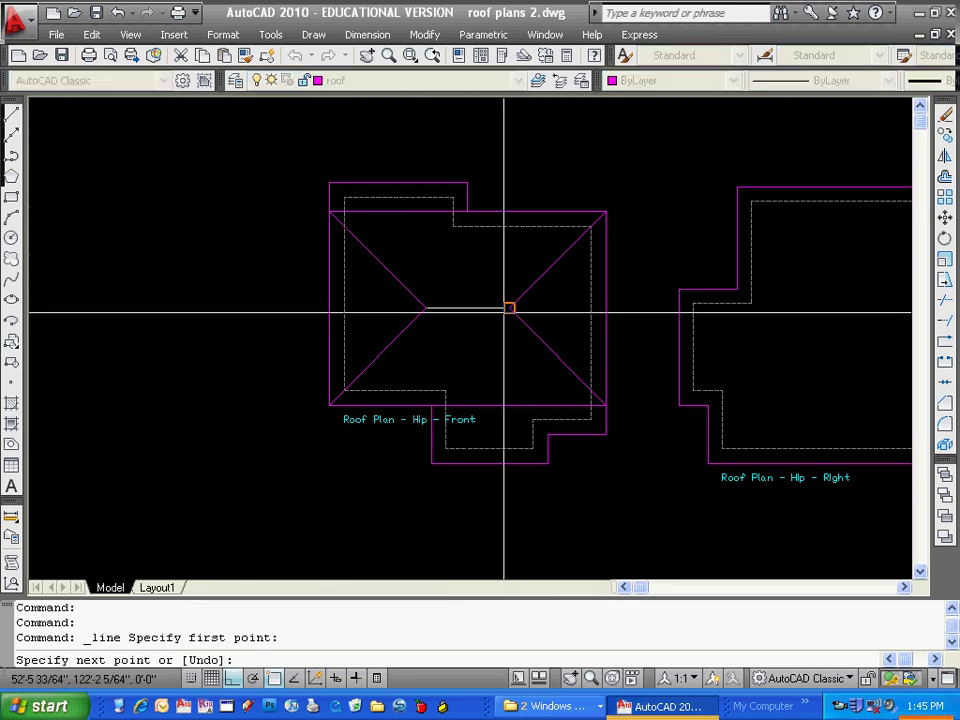
click(510, 307)
key(Escape)
Erase the two horizontal construction lines that separate the main rectangle from the front and rear projections
scroll(546, 306, down, 2)
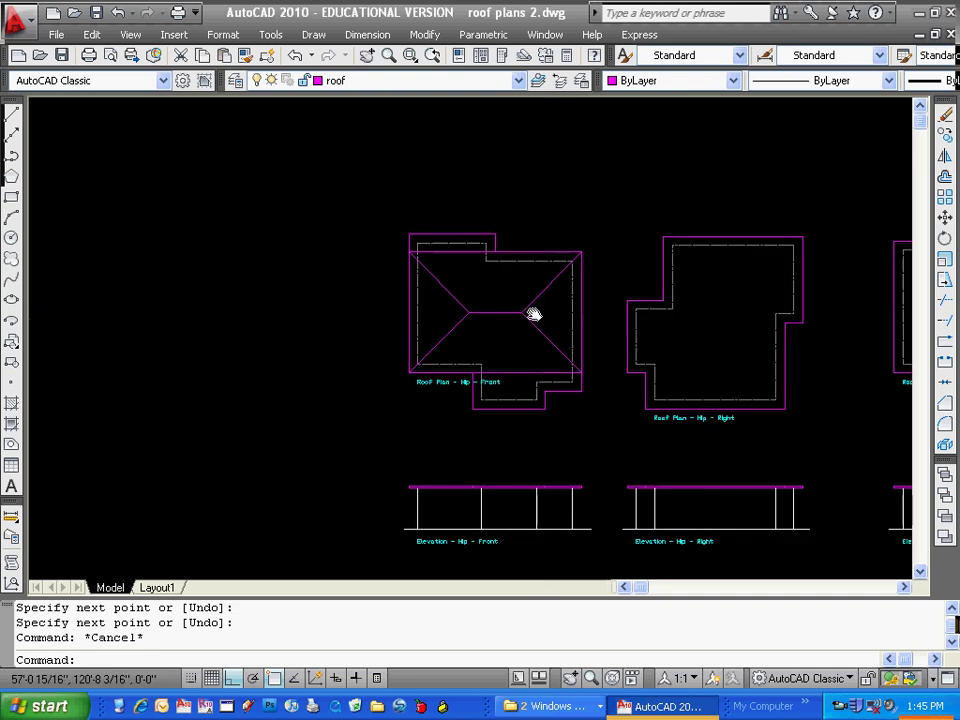
middle_drag(500, 342, 498, 360)
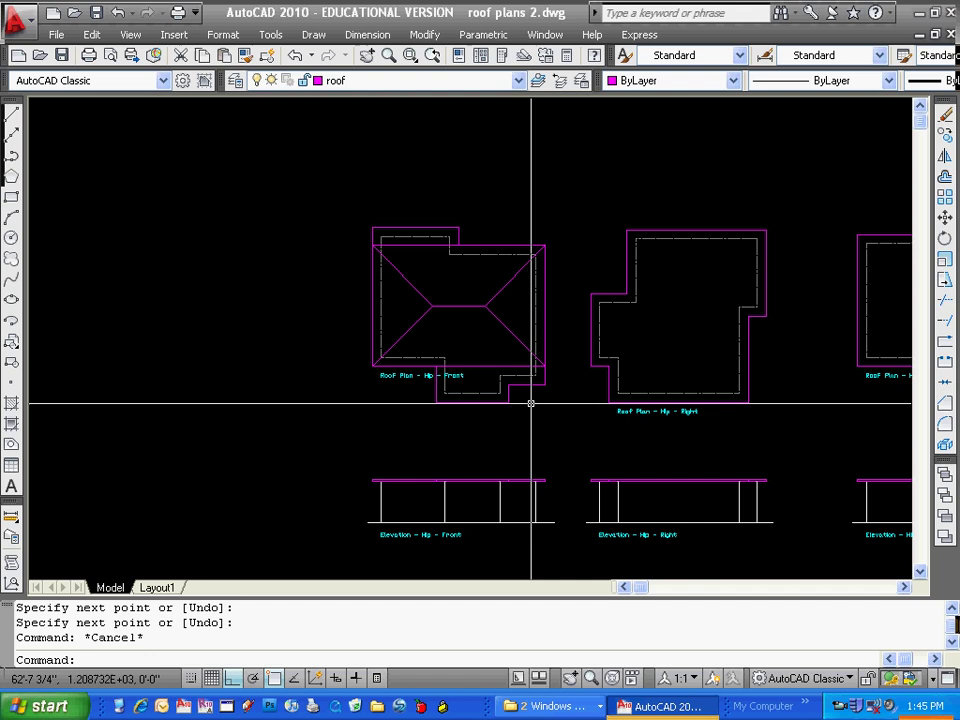
scroll(517, 370, up, 3)
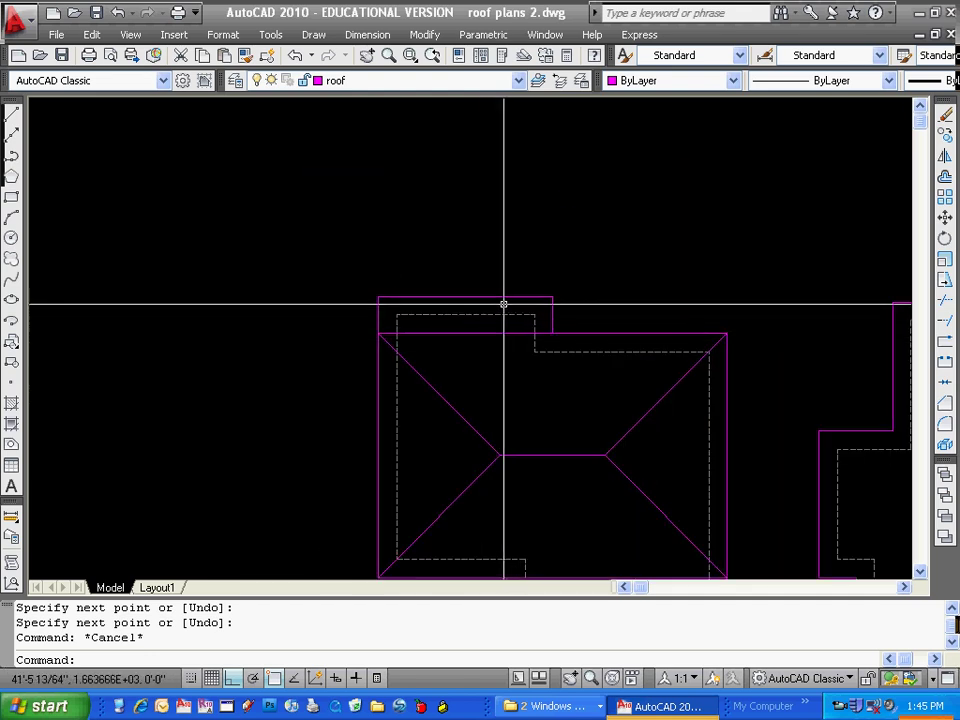
middle_drag(588, 518, 525, 448)
click(523, 507)
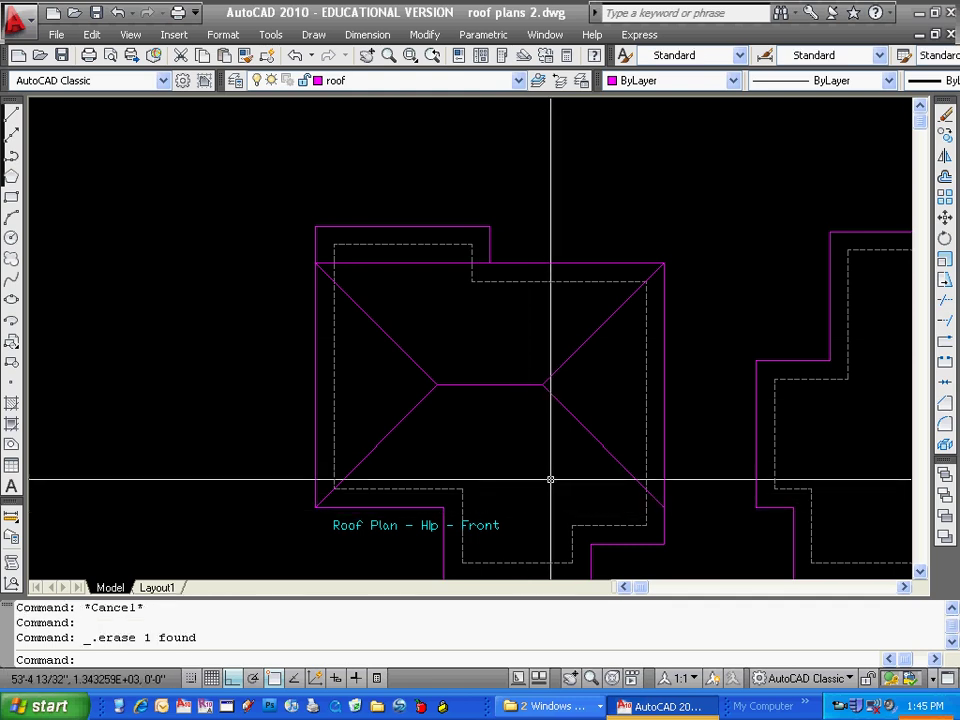
click(427, 270)
key(Delete)
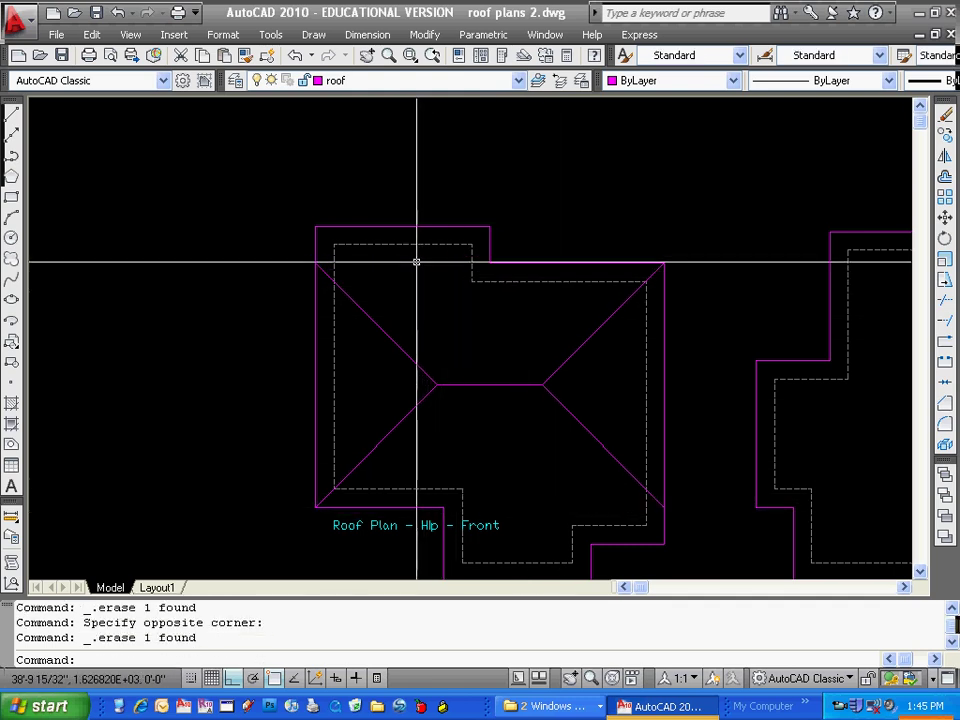
Copy the upper-left hip line from its outer endpoint to the rear projection's upper-left corner
middle_drag(416, 261, 423, 275)
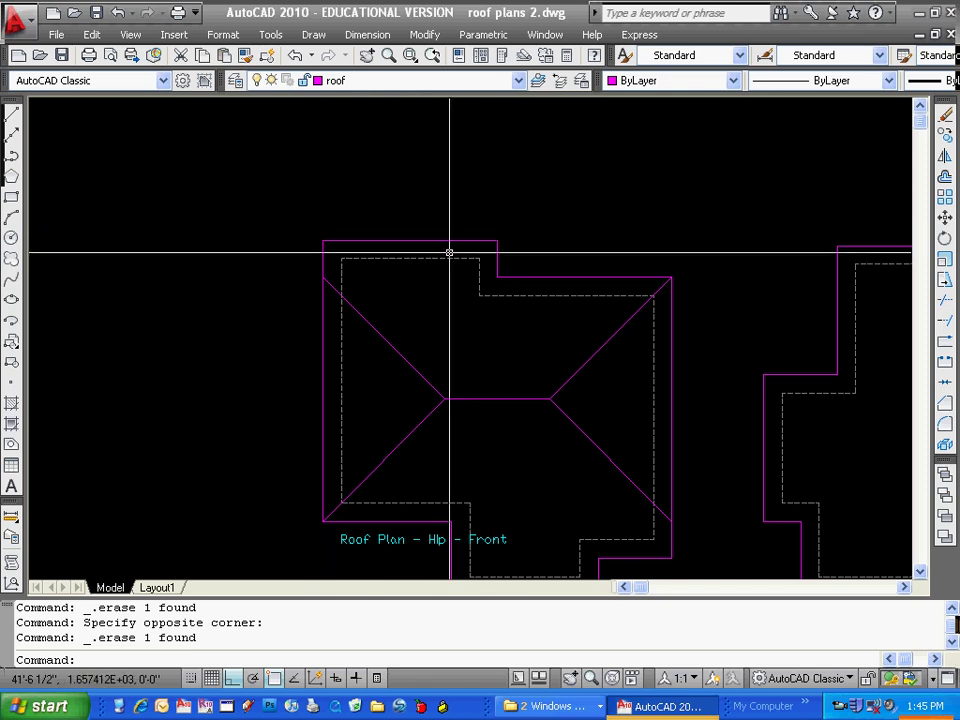
text(c)
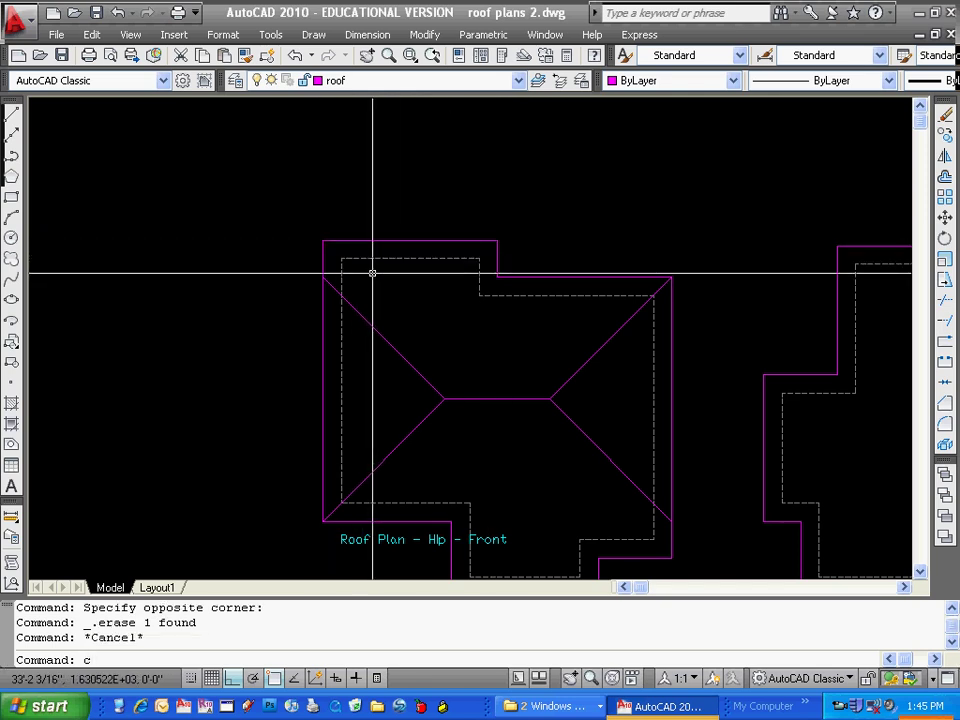
text(o)
key(Return)
click(404, 316)
click(364, 359)
key(Return)
click(323, 277)
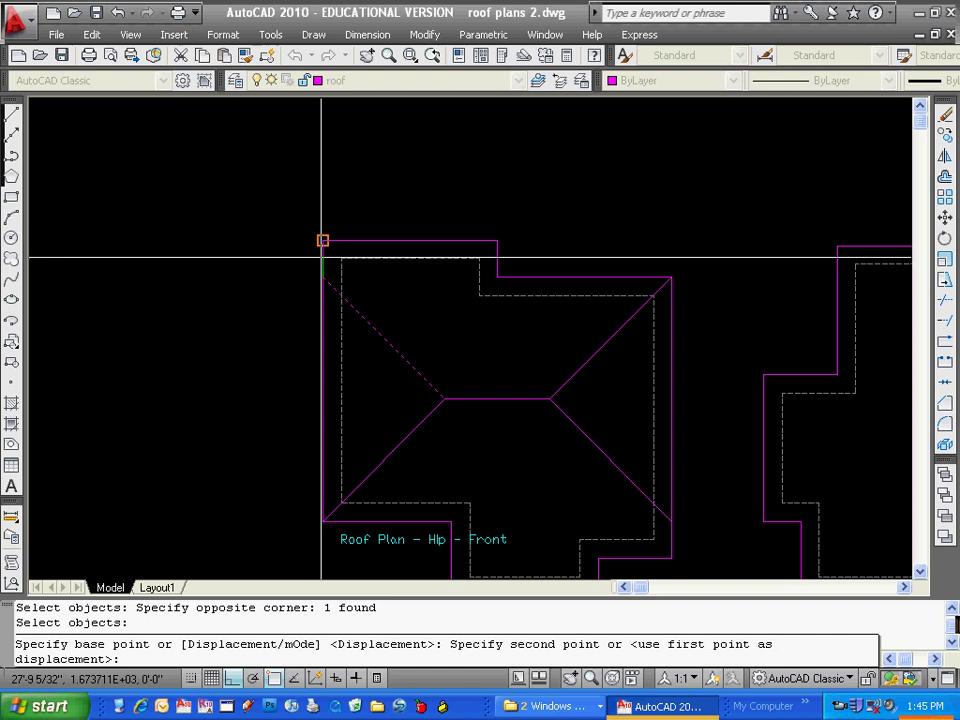
click(322, 241)
key(Escape)
text(co)
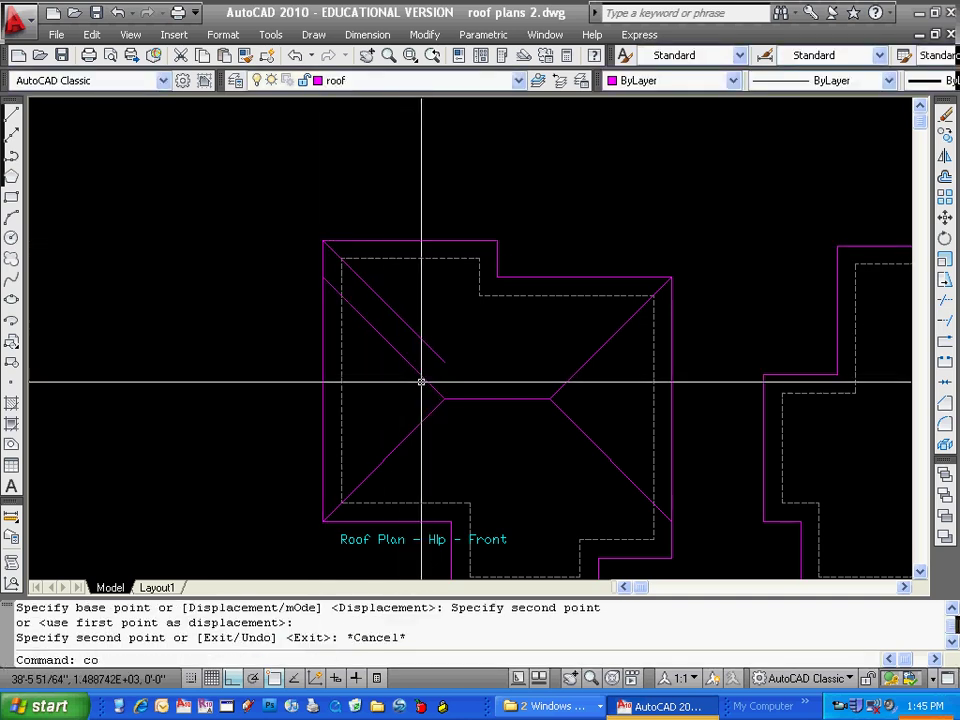
Copy the main rectangle's lower-left hip line from its inner endpoint to the rear projection's upper-right corner
key(Return)
click(412, 428)
click(386, 456)
key(Return)
click(444, 398)
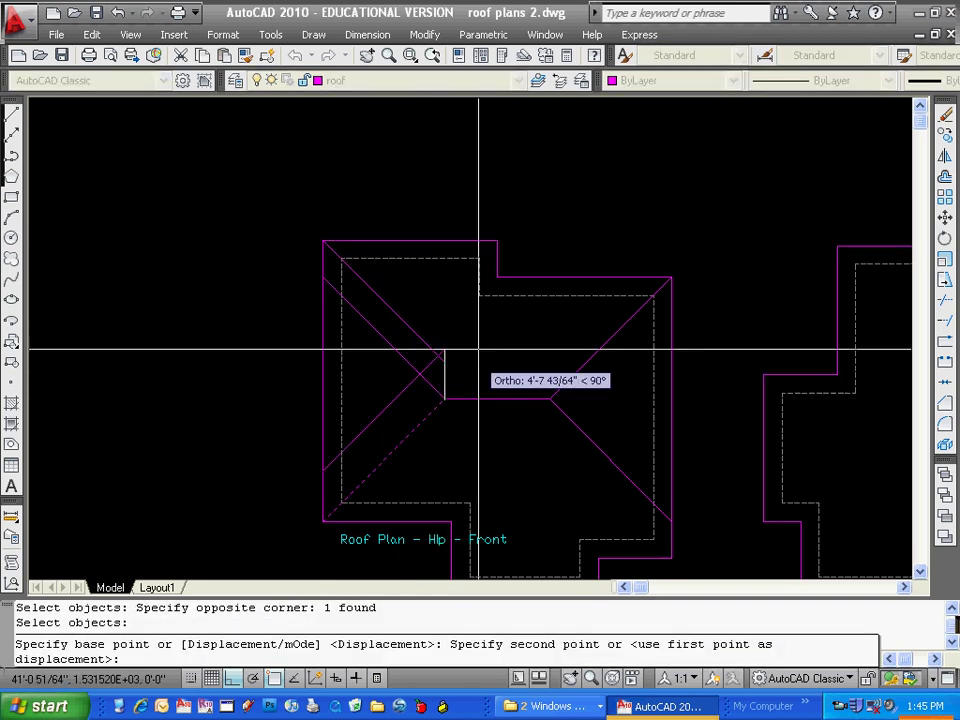
click(497, 241)
key(Escape)
Fillet the rear projection's two crossing hip lines with zero radius into a clean point
text(f)
key(Return)
click(395, 311)
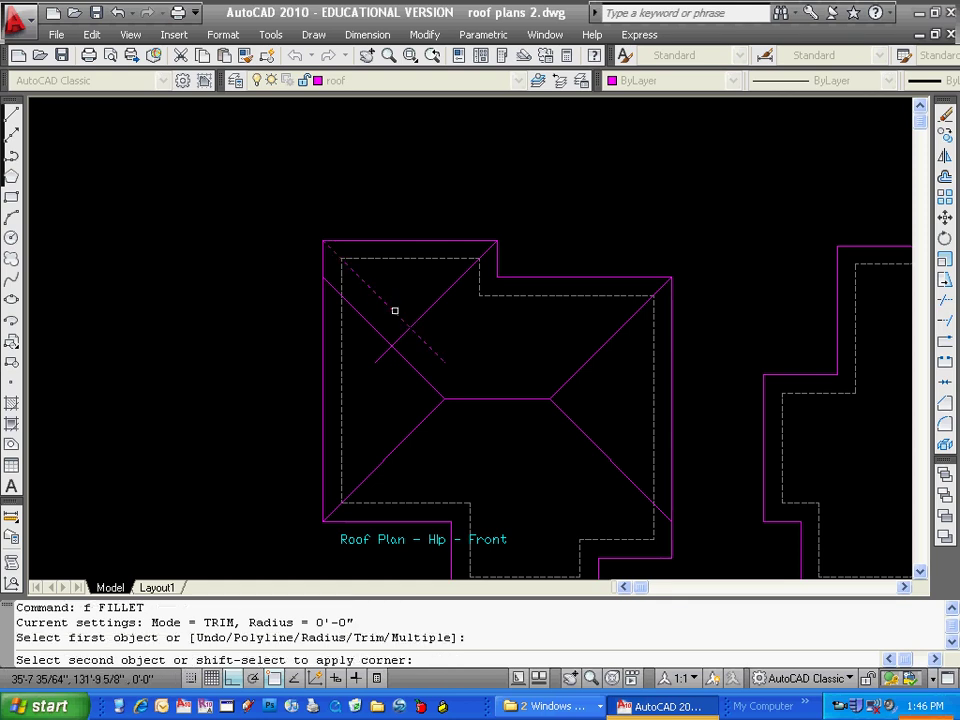
click(425, 311)
Draw a vertical ridge line from the rear hips' meeting point down past the main rectangle's upper-left hip line
click(11, 115)
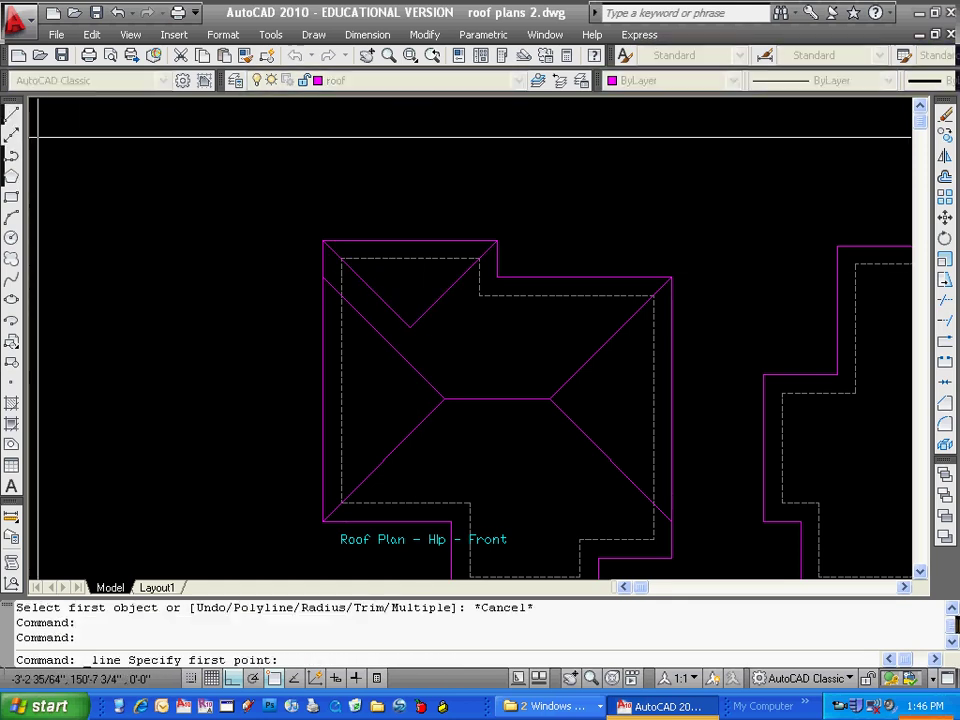
click(410, 325)
click(410, 393)
key(Return)
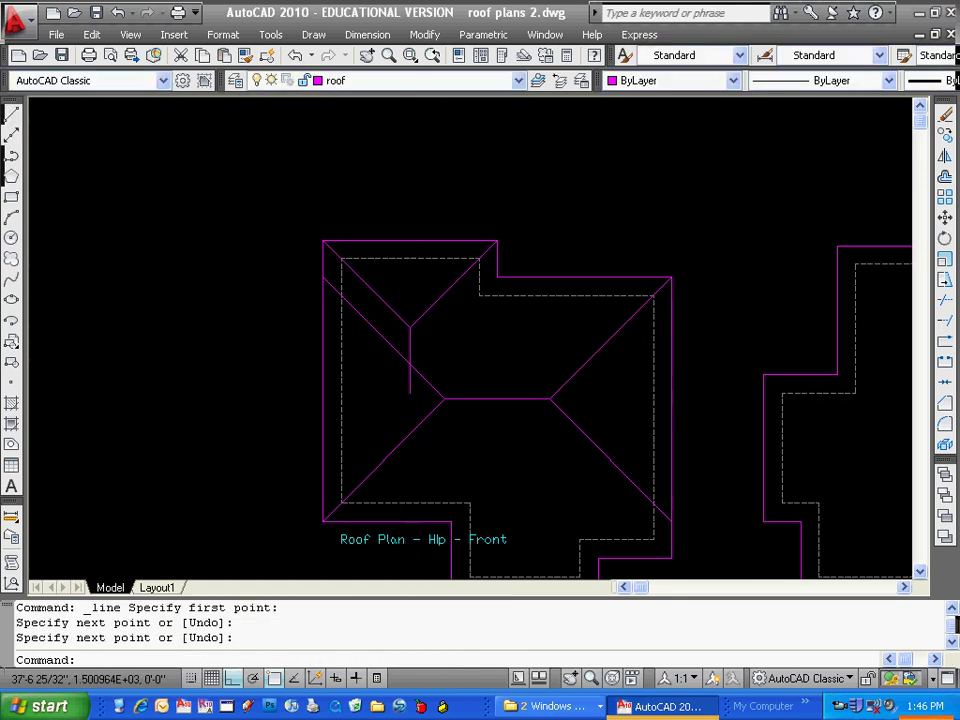
text(tr)
key(Return)
click(452, 336)
click(381, 386)
key(Return)
key(Escape)
key(Escape)
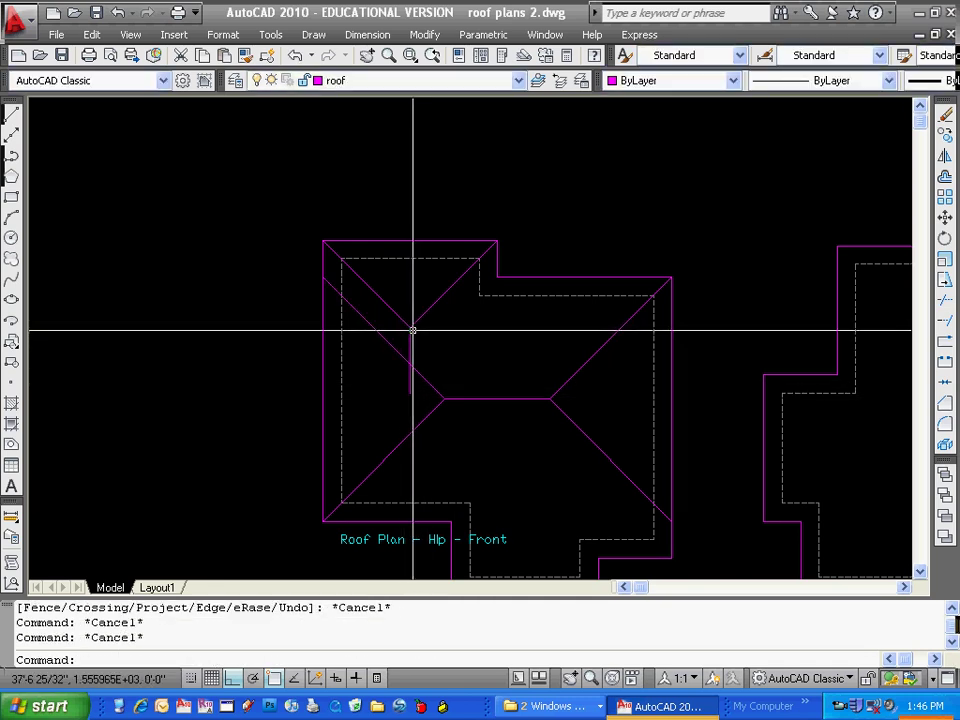
Trim the rear ridge's lower overhang and the outer part of the main upper-left hip line back to their intersection
scroll(410, 328, up, 2)
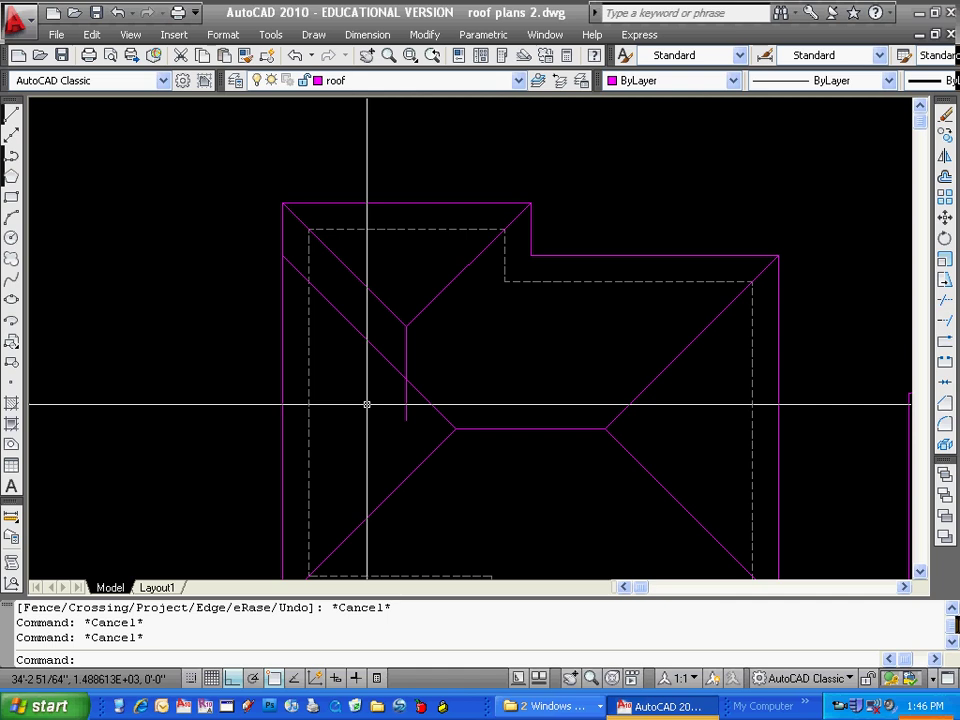
middle_drag(386, 359, 418, 350)
click(416, 330)
click(386, 340)
key(Escape)
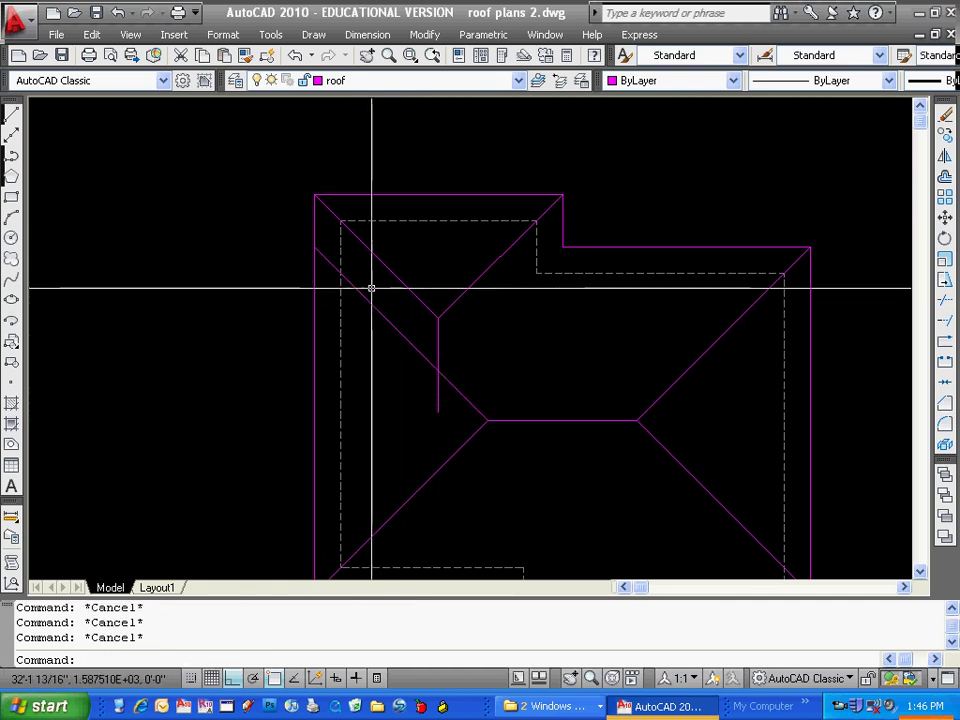
text(tr)
key(Return)
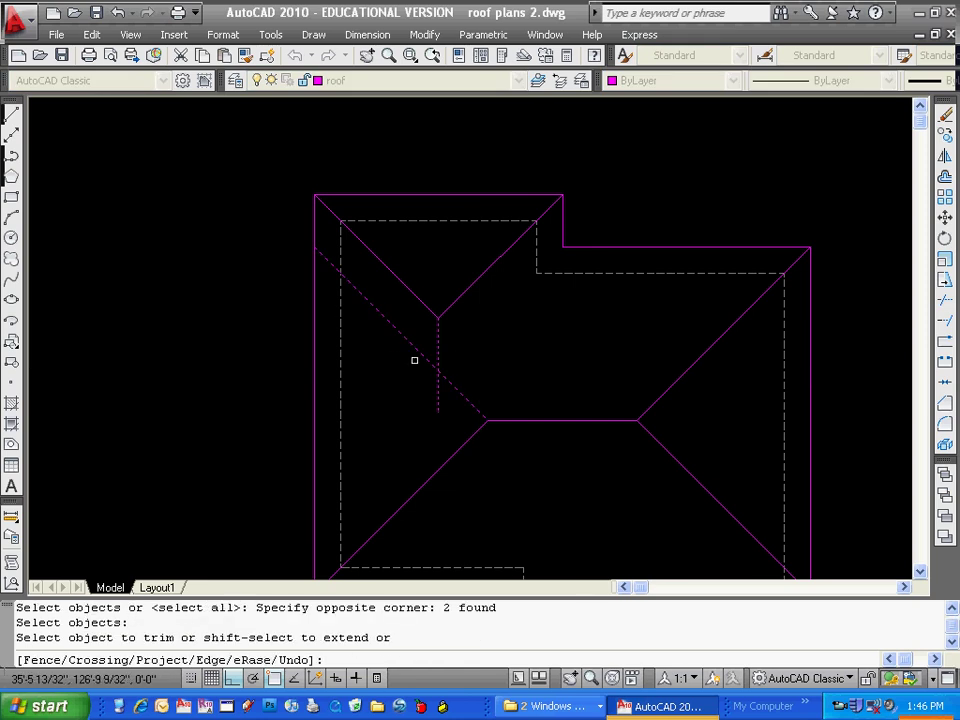
key(Escape)
Copy the rear projection's right hip line from its outer endpoint to the inside corner below it as a valley line
scroll(497, 341, down, 3)
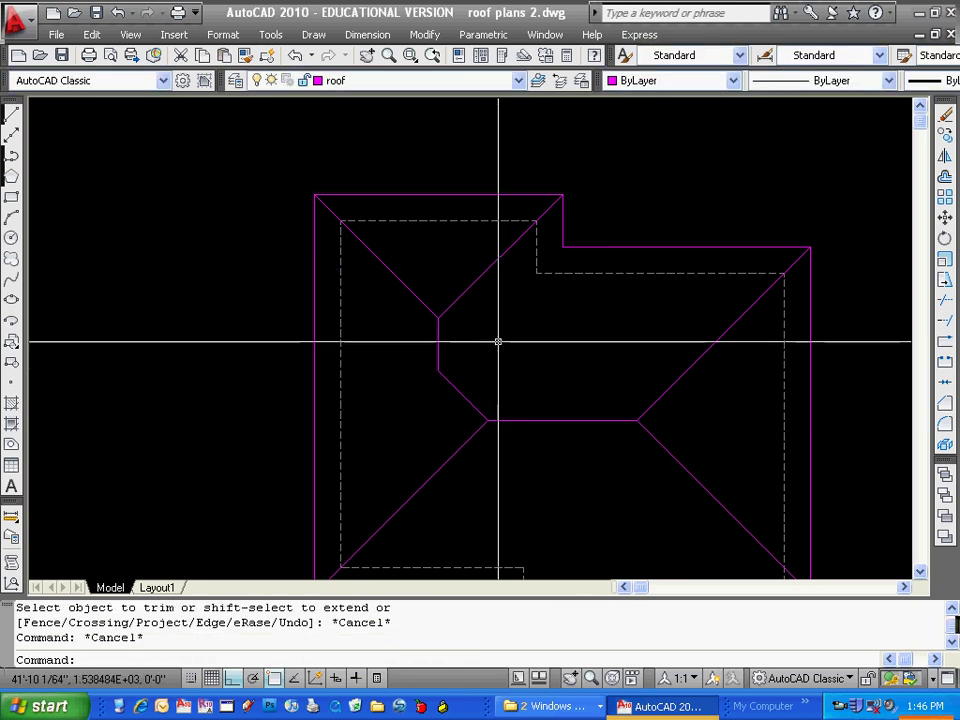
scroll(474, 332, up, 2)
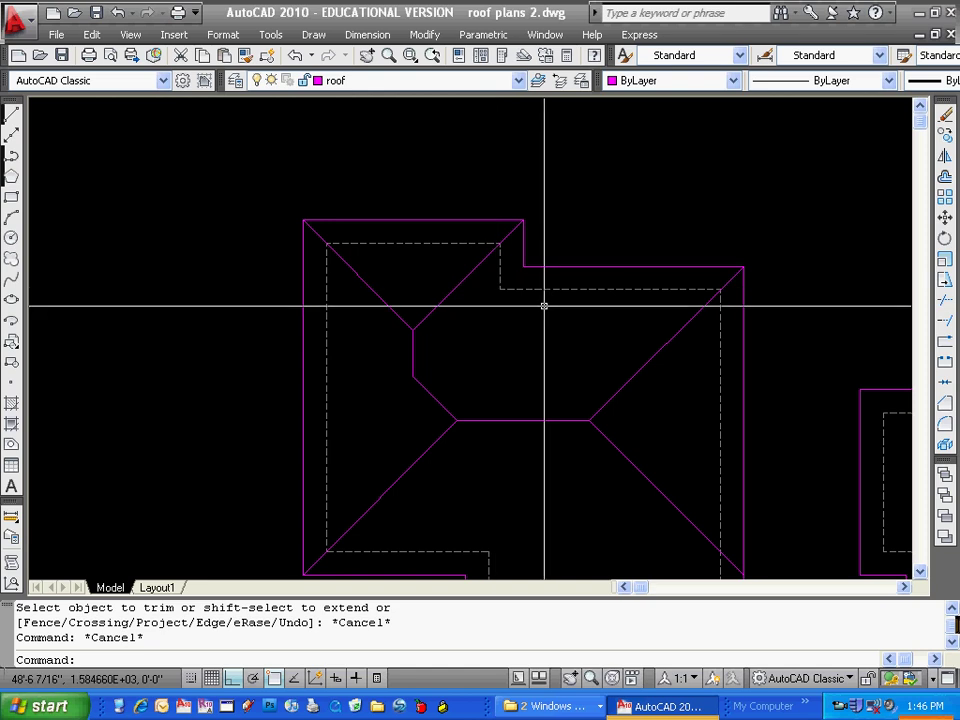
text(o)
key(Return)
click(466, 266)
click(455, 286)
key(Return)
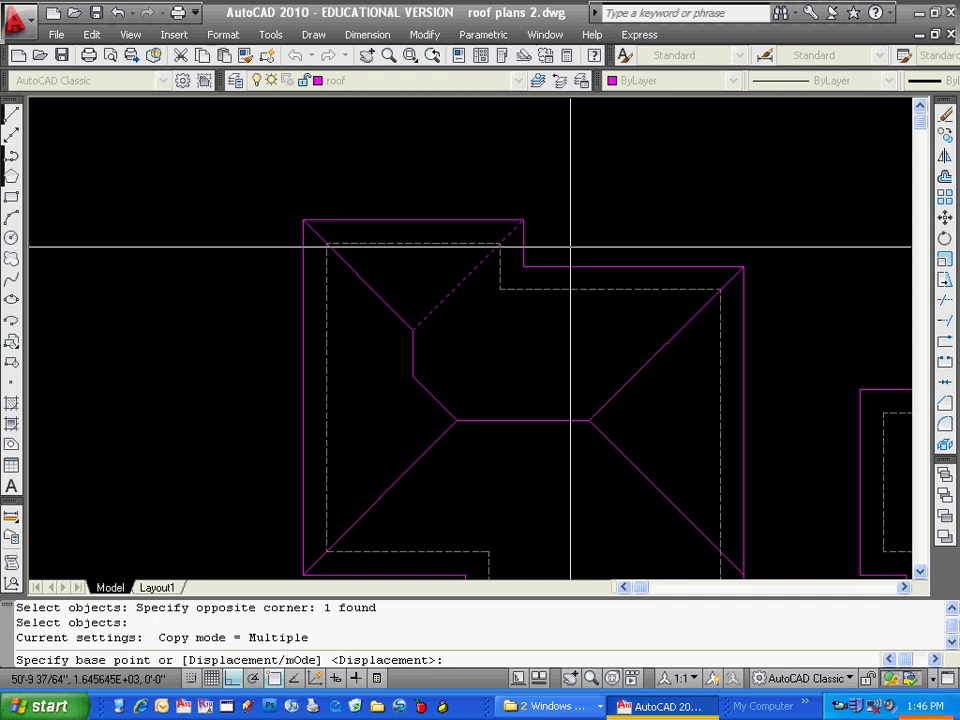
click(523, 220)
click(523, 266)
key(Escape)
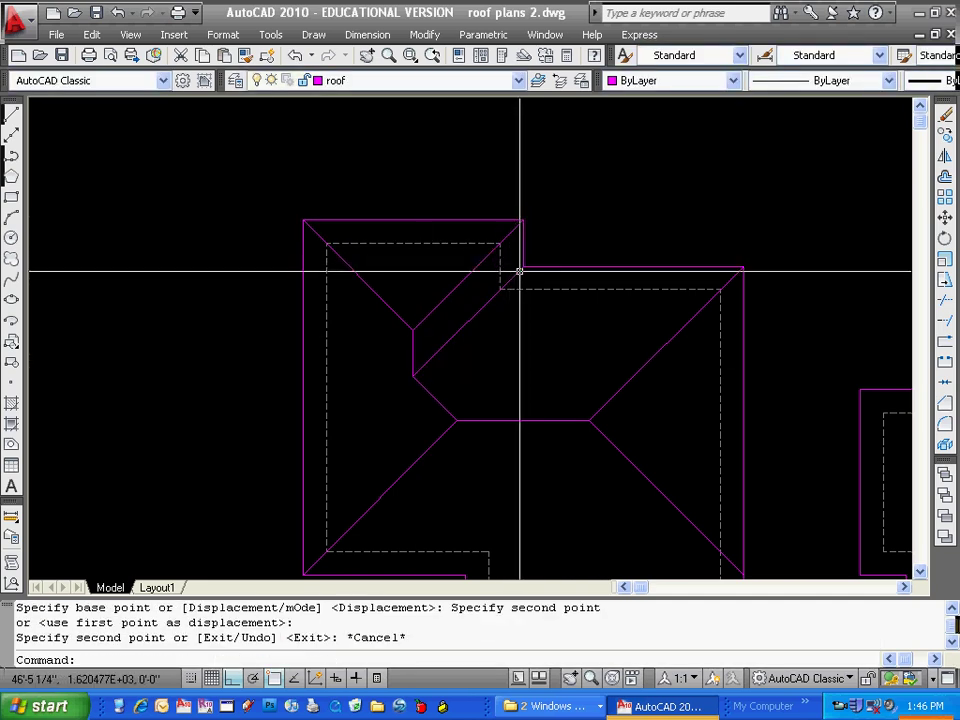
Draw a horizontal construction line from the front projection's right inside corner across to its left edge
scroll(502, 292, up, 2)
scroll(318, 453, up, 3)
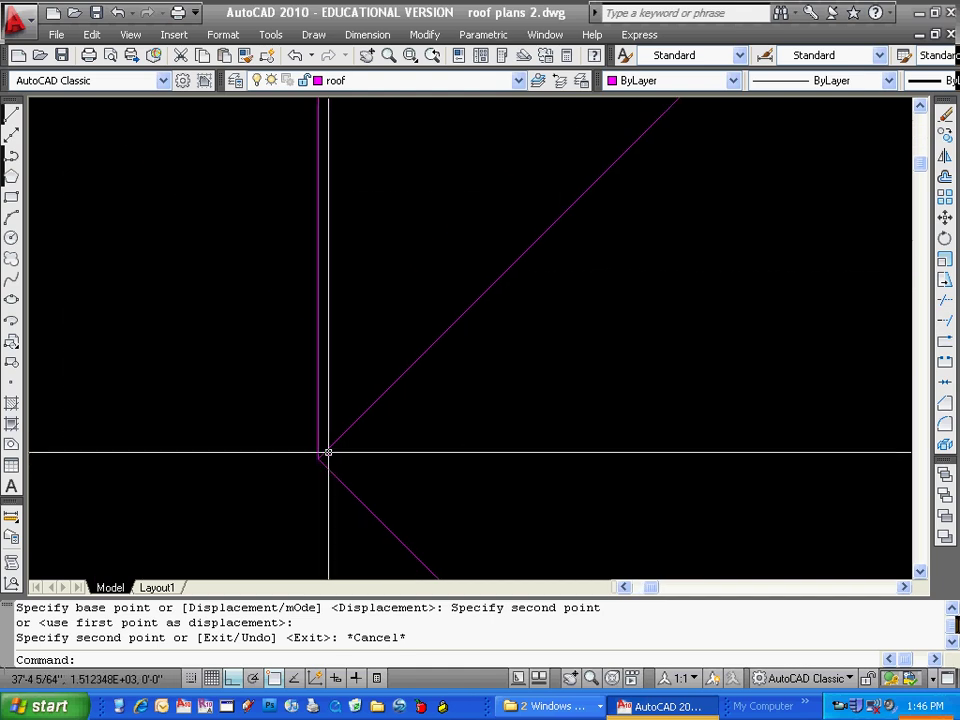
scroll(347, 401, down, 4)
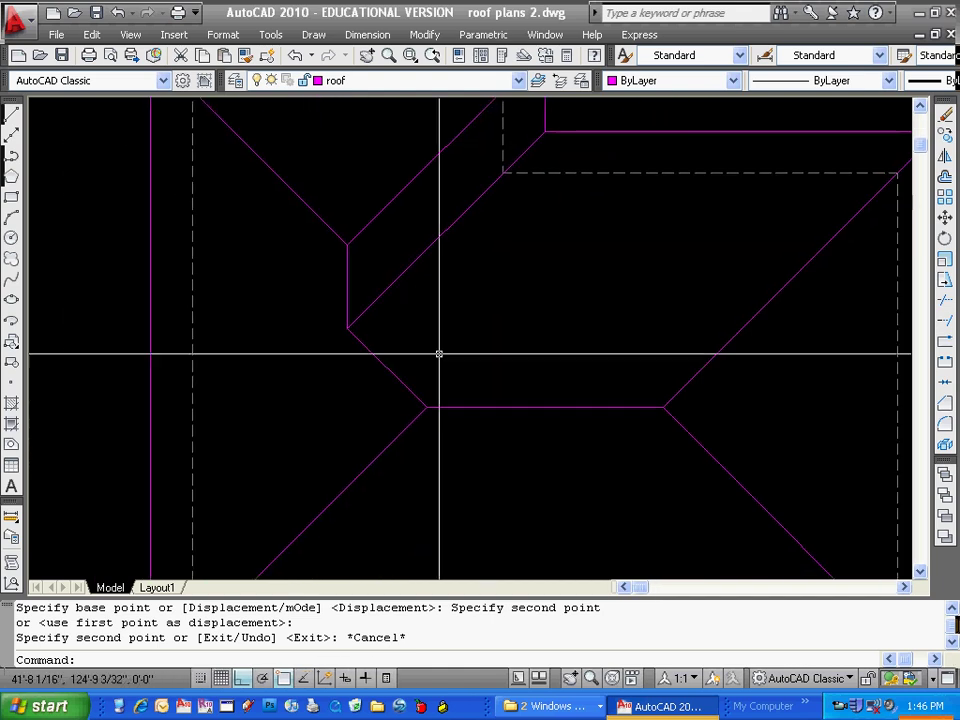
middle_drag(465, 396, 424, 328)
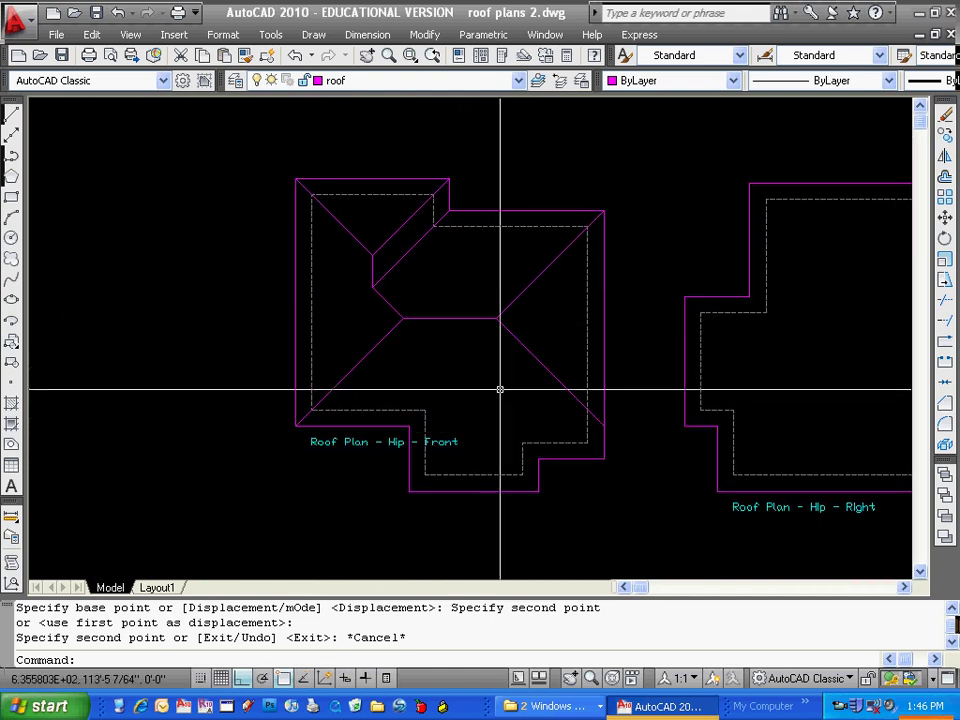
middle_drag(486, 397, 545, 343)
click(10, 115)
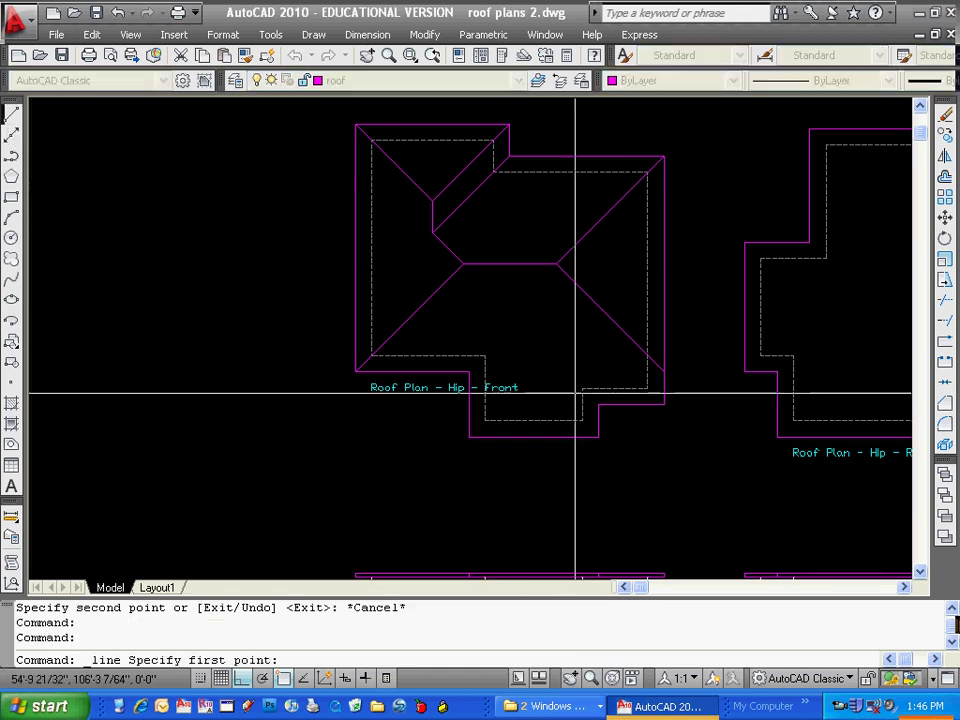
click(598, 405)
click(481, 405)
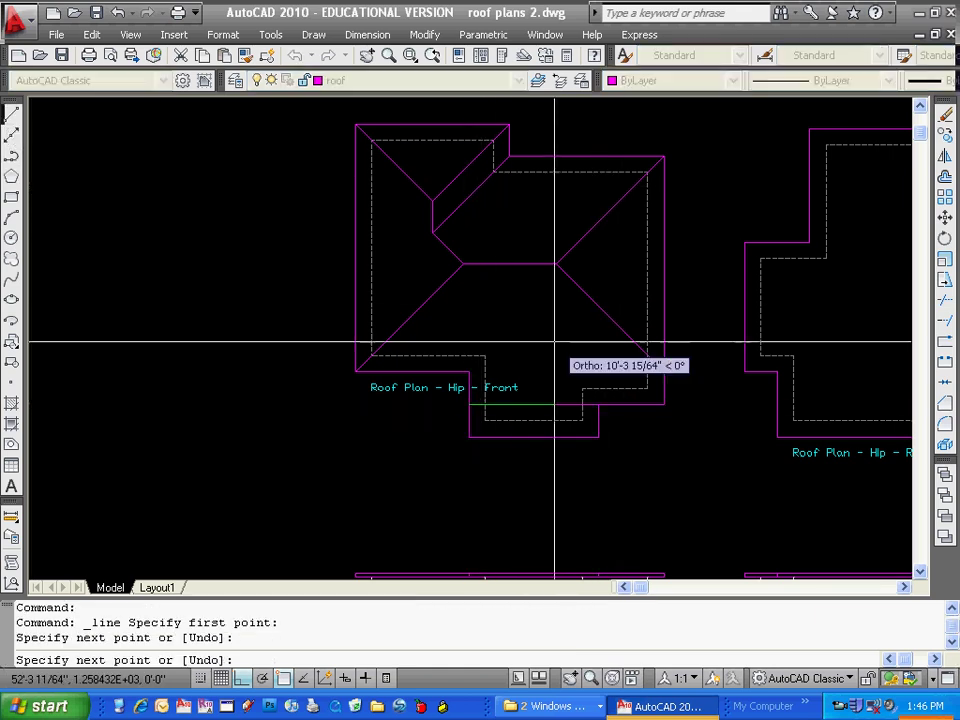
key(Escape)
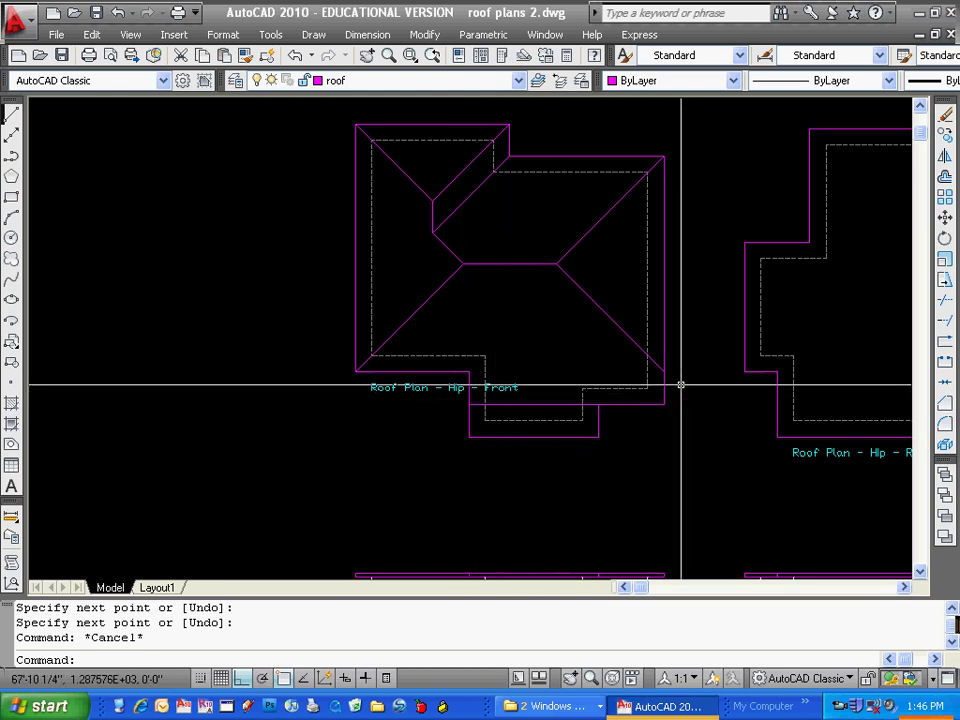
key(Escape)
Copy the main rectangle's lower-right hip line from its outer endpoint to the roof outline's lower-right corner
text(co)
key(Return)
click(614, 305)
click(572, 331)
key(Return)
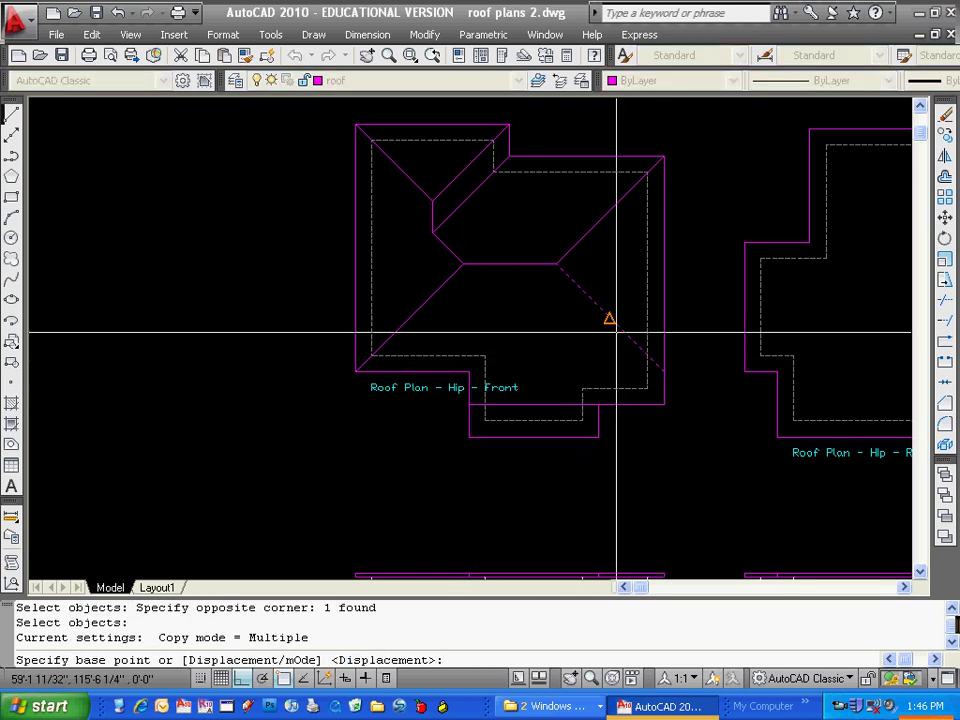
click(664, 371)
click(664, 404)
key(Escape)
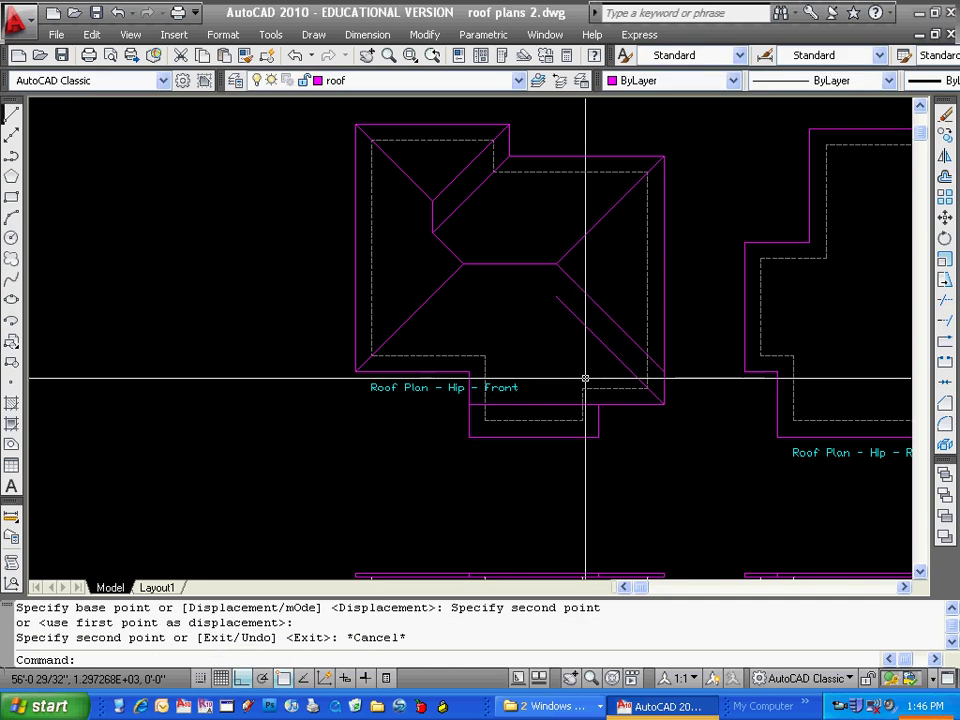
text(mi)
key(Return)
key(Escape)
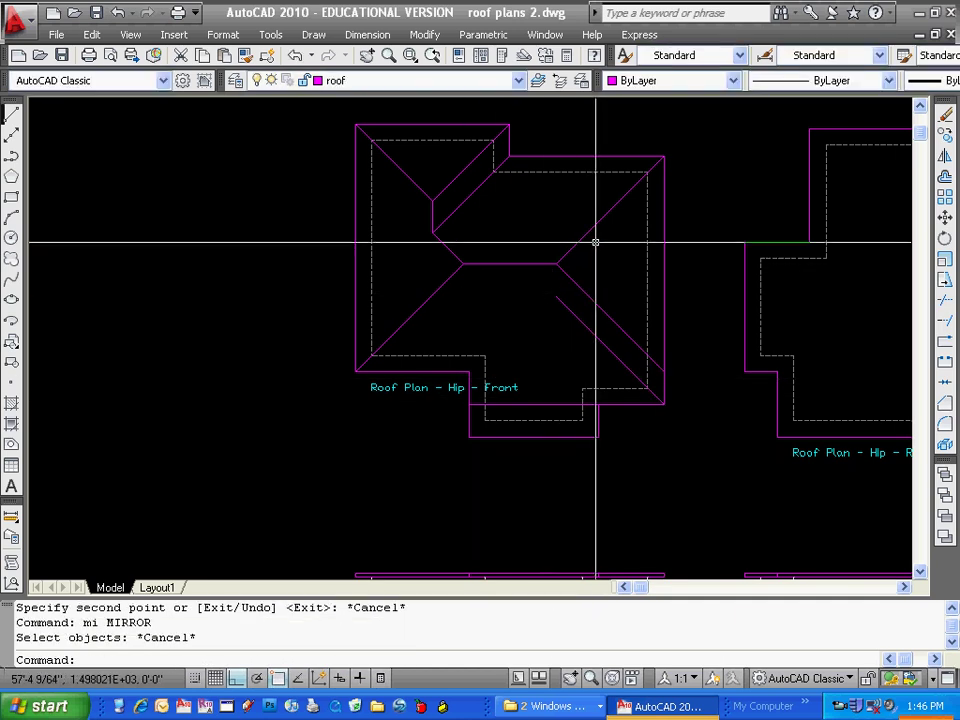
Copy the upper-right hip line from its inner endpoint to the left end of the horizontal construction line
text(co)
key(Return)
click(613, 227)
click(590, 229)
key(Return)
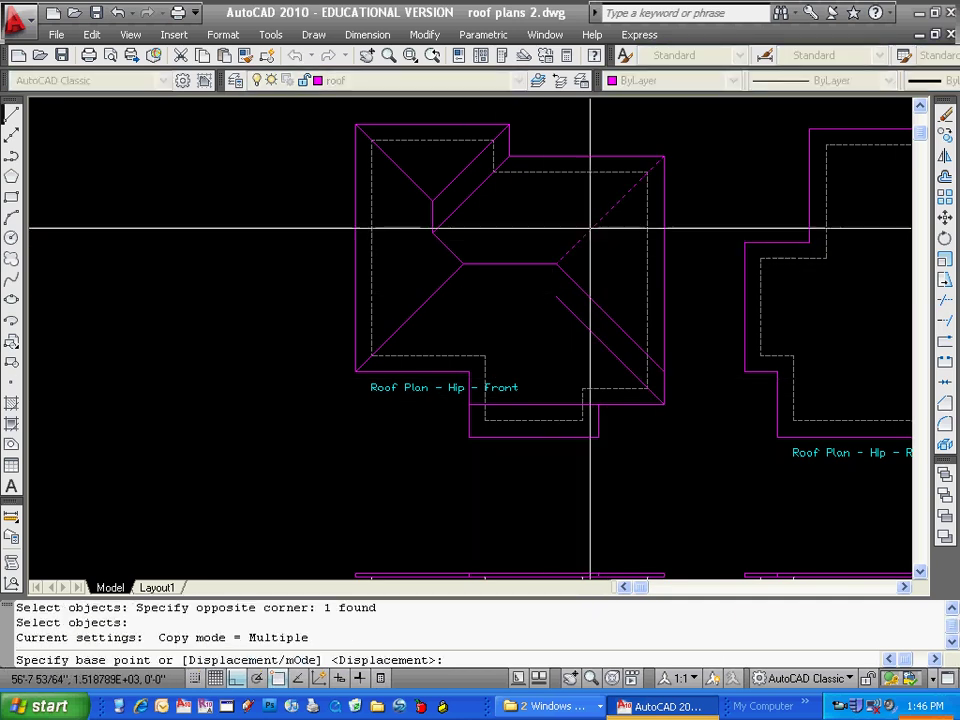
click(556, 264)
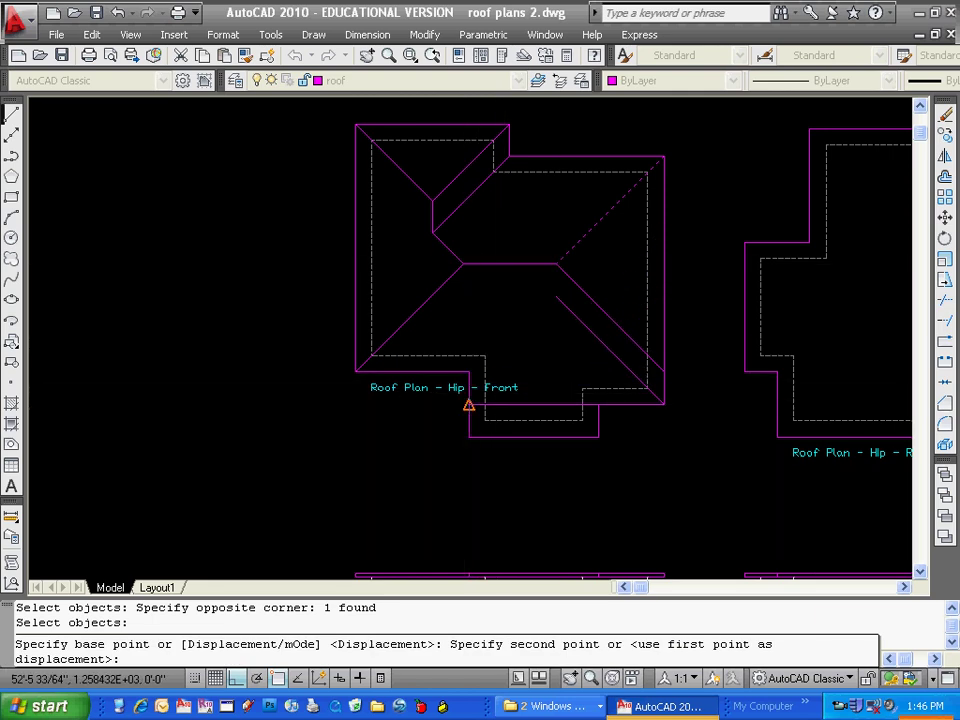
click(467, 403)
key(Escape)
Fillet the front section's two crossing hip lines with zero radius into a clean point
text(f)
key(Return)
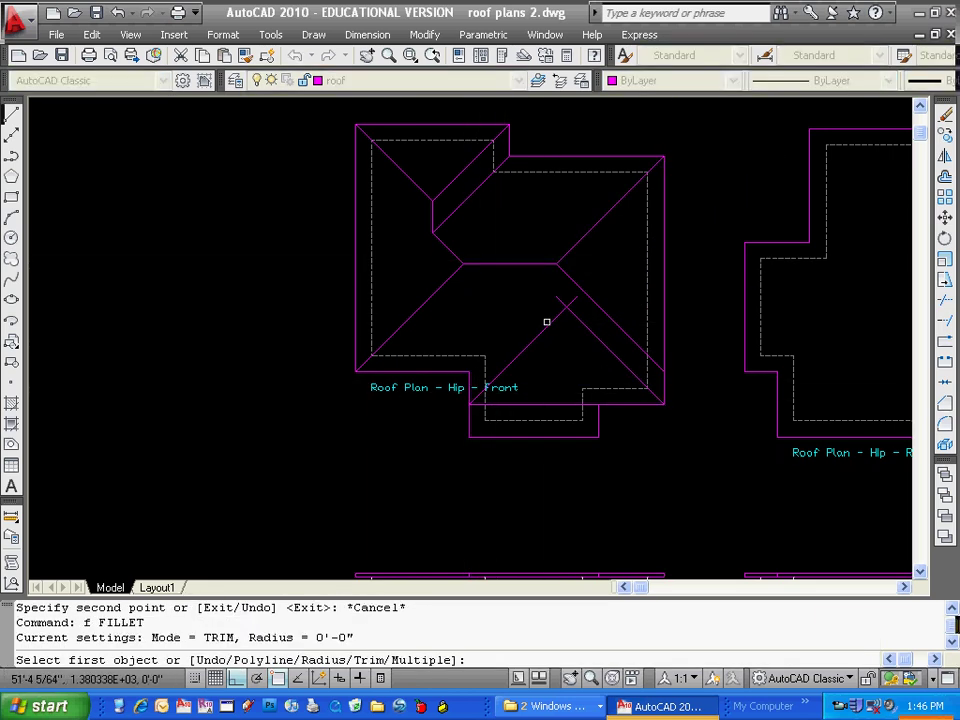
click(547, 322)
click(575, 316)
key(Return)
key(Escape)
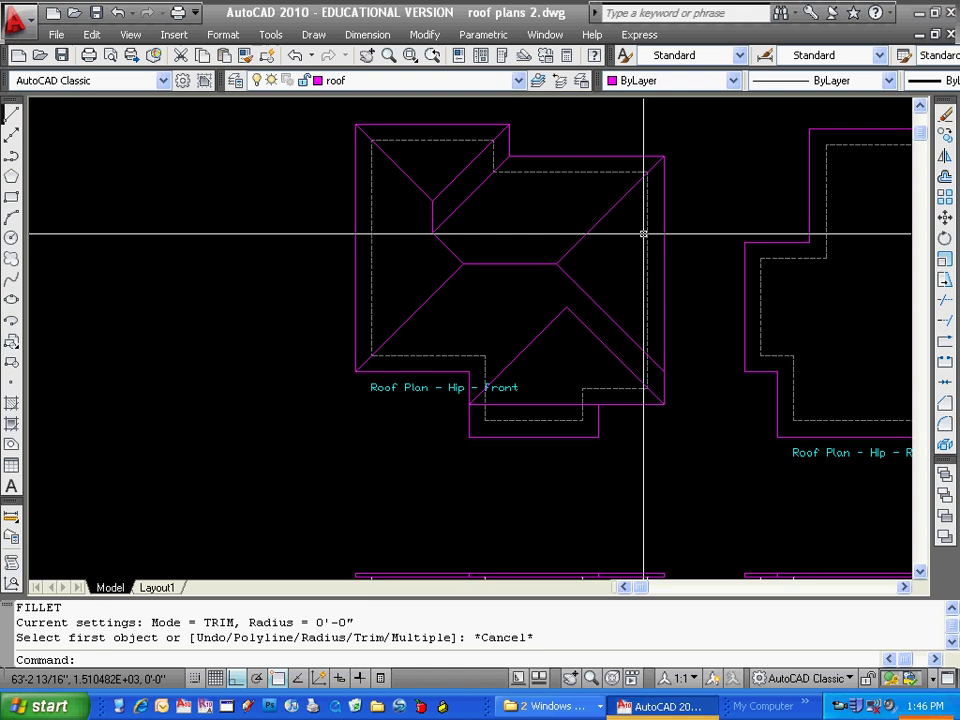
Draw a vertical ridge line from the front hips' meeting point up past the main rectangle's lower-right hip line
scroll(570, 308, up, 2)
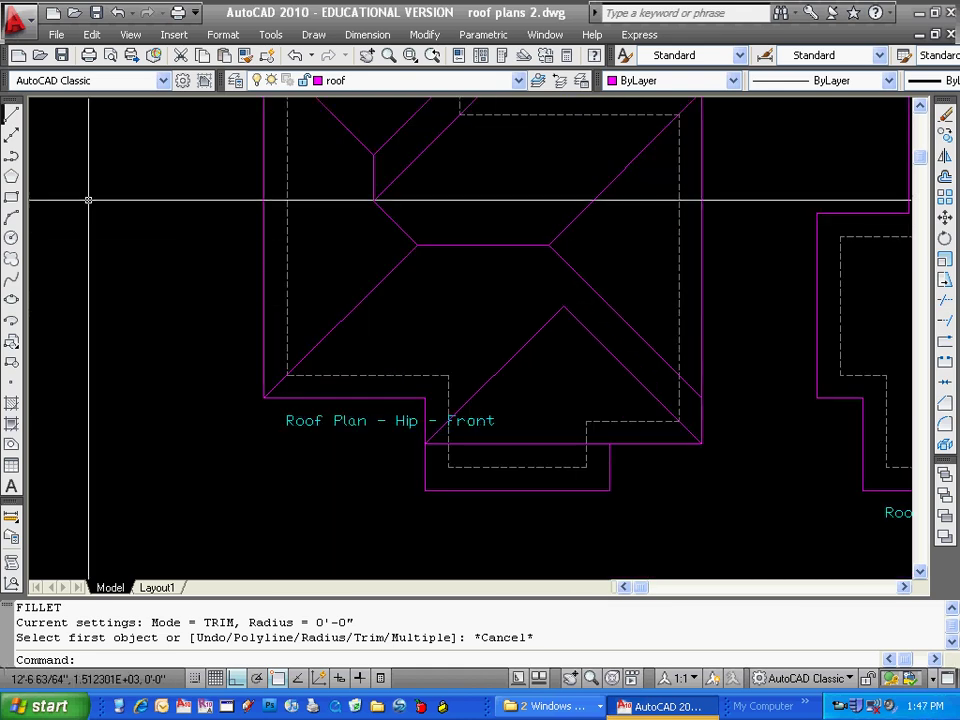
click(12, 114)
click(563, 306)
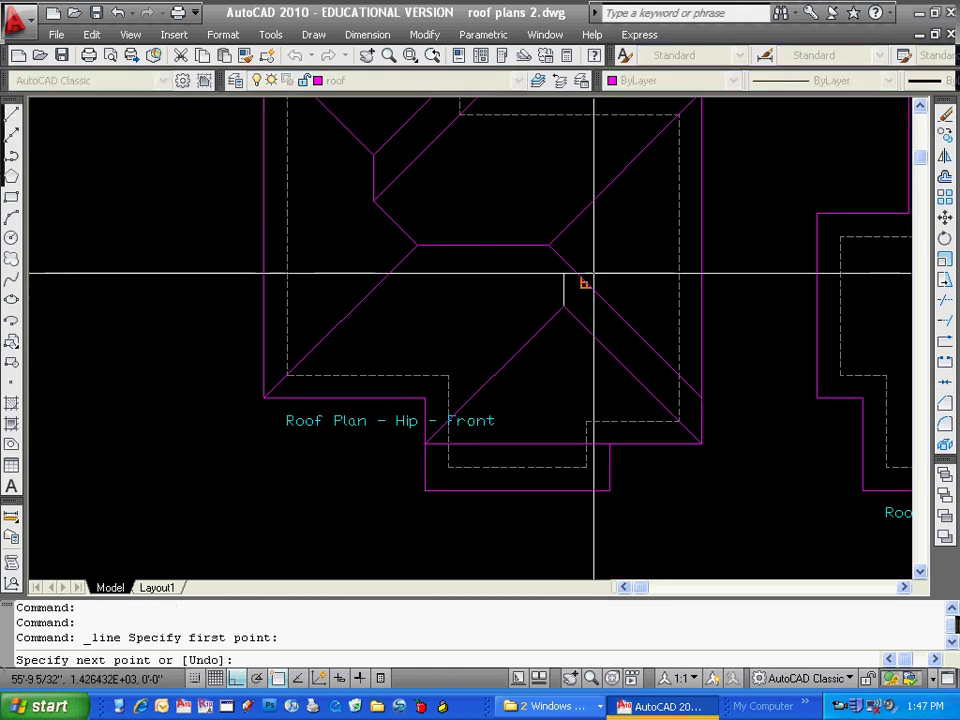
click(563, 250)
key(Escape)
Trim the front ridge's upper overhang and the outer part of the main lower-right hip line back to their intersection
text(tr)
key(Return)
click(583, 251)
click(555, 298)
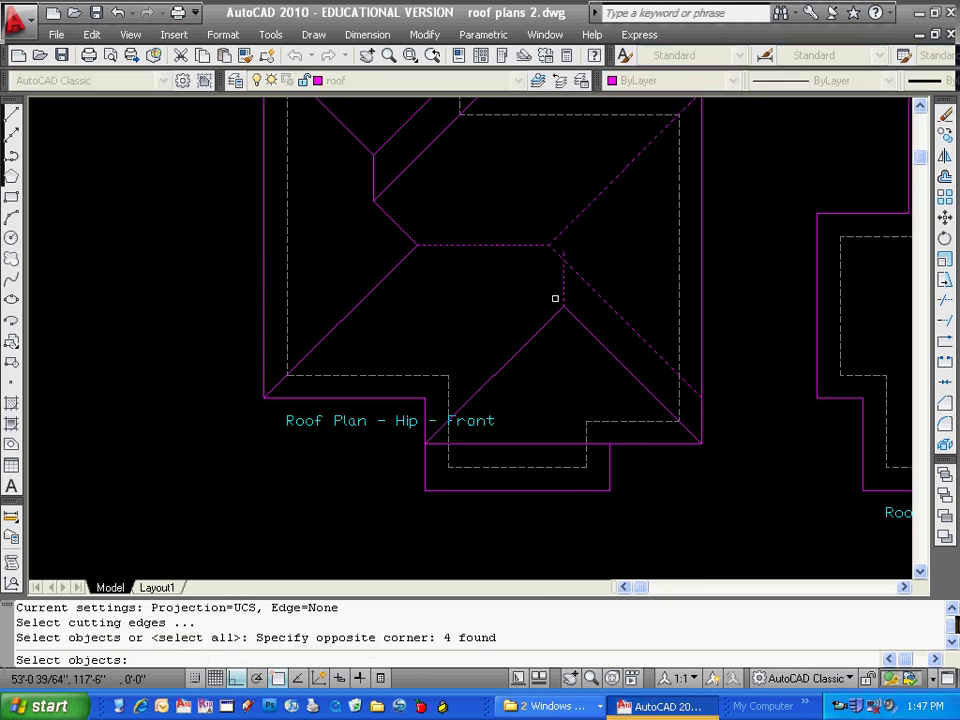
key(Escape)
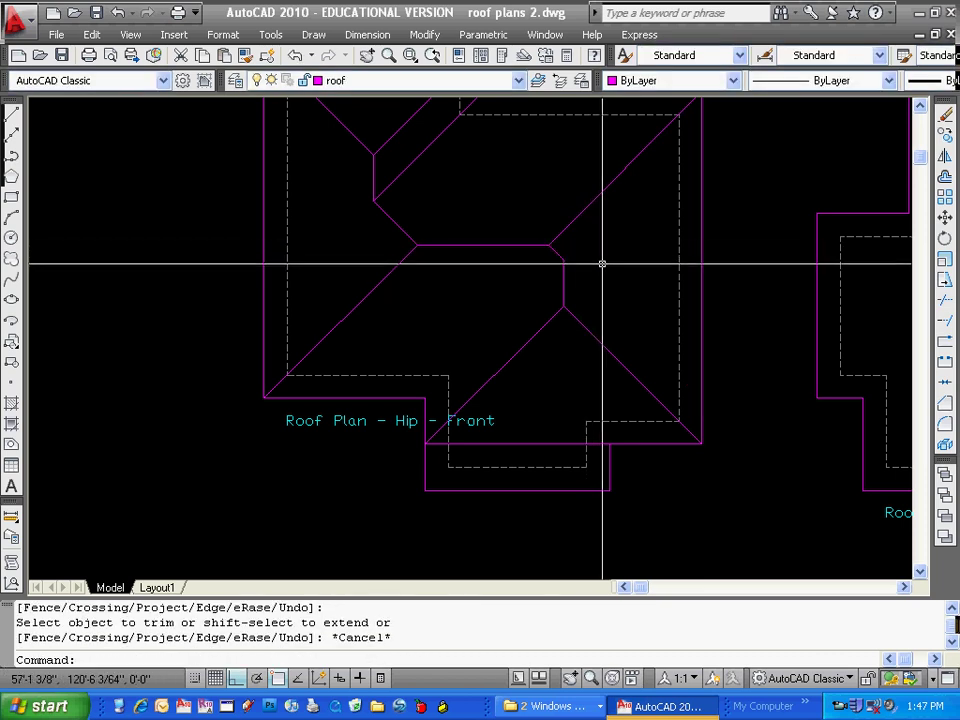
Erase the horizontal construction line across the front projection
mouse_move(577, 390)
middle_down()
mouse_move(594, 369)
mouse_move(583, 356)
middle_up()
key(Escape)
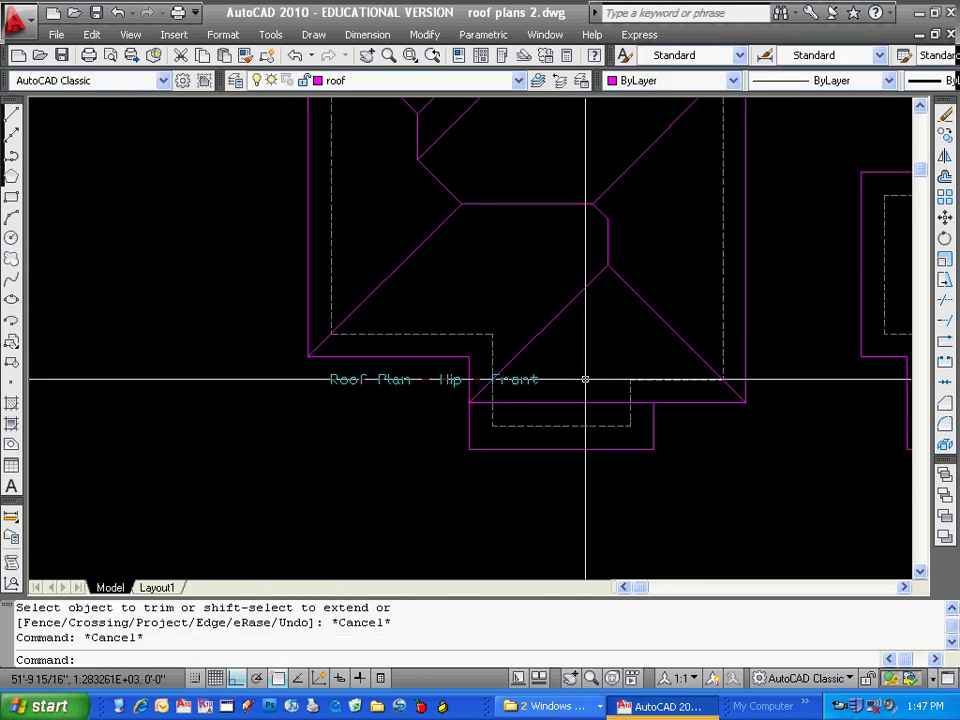
text(e)
key(Return)
key(Escape)
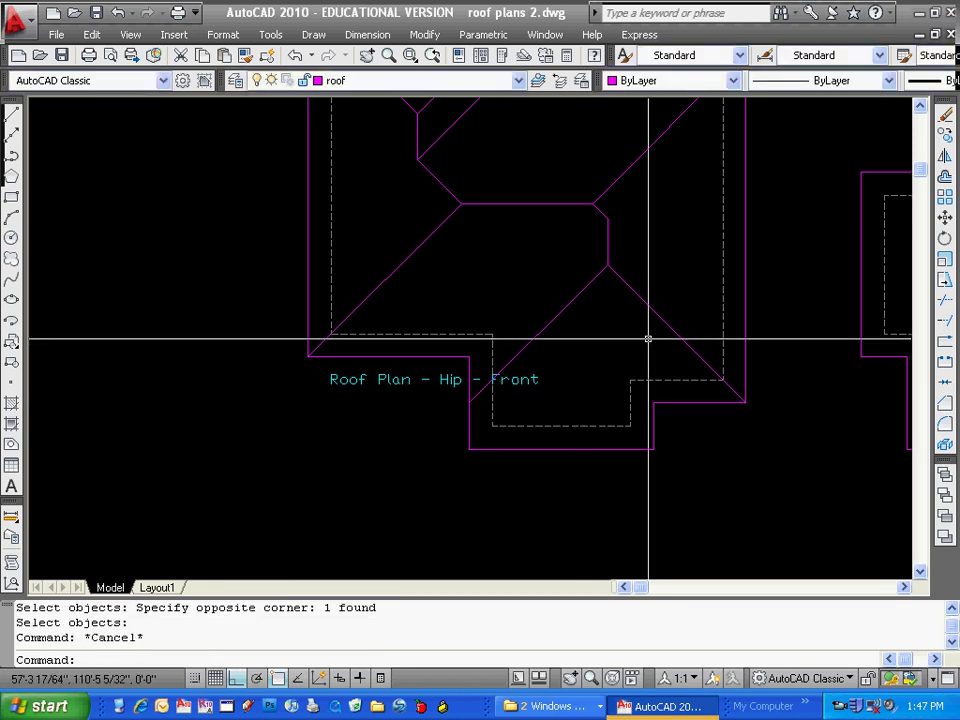
text(co)
key(Return)
click(519, 313)
key(Return)
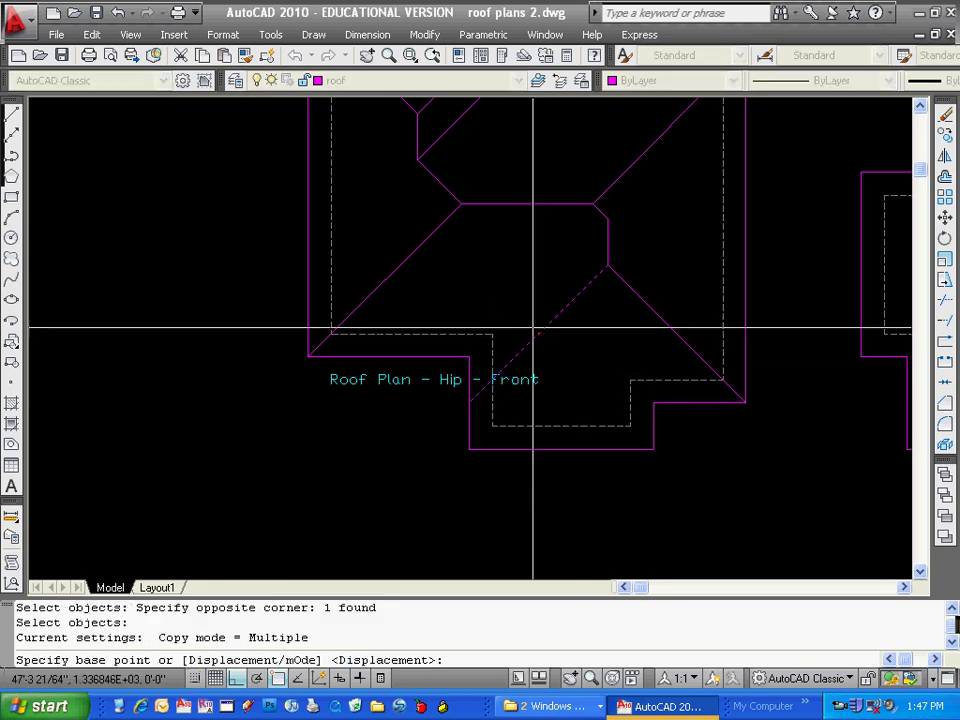
key(Escape)
key(Escape)
key(Escape)
key(Escape)
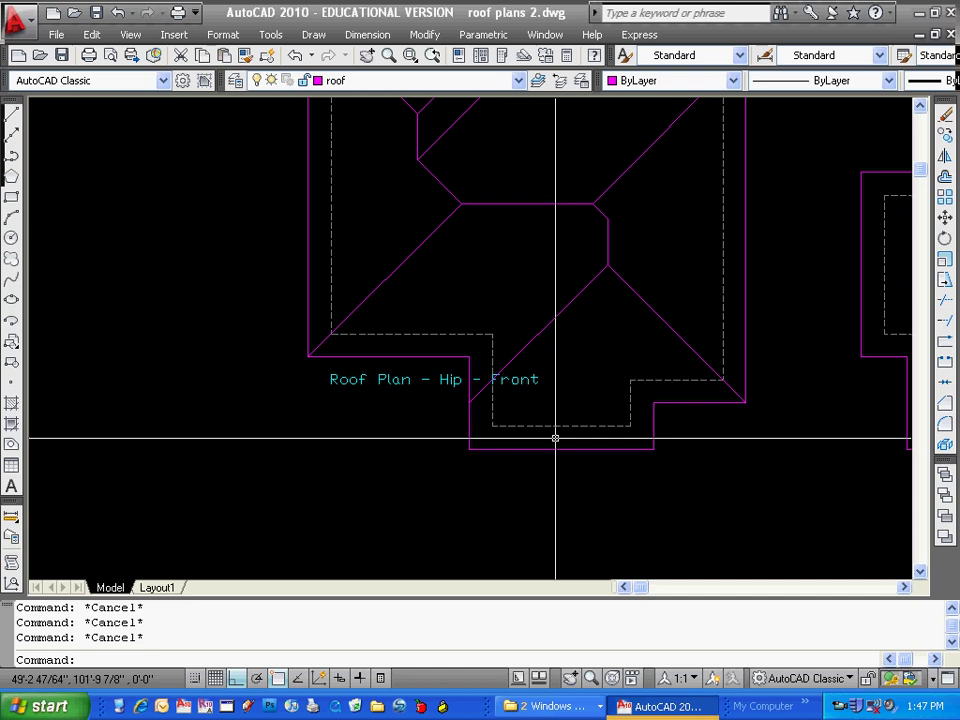
Copy the lower-left hip line of the front section down to the front projection's outer lower-left corner
text(co)
key(Return)
key(Return)
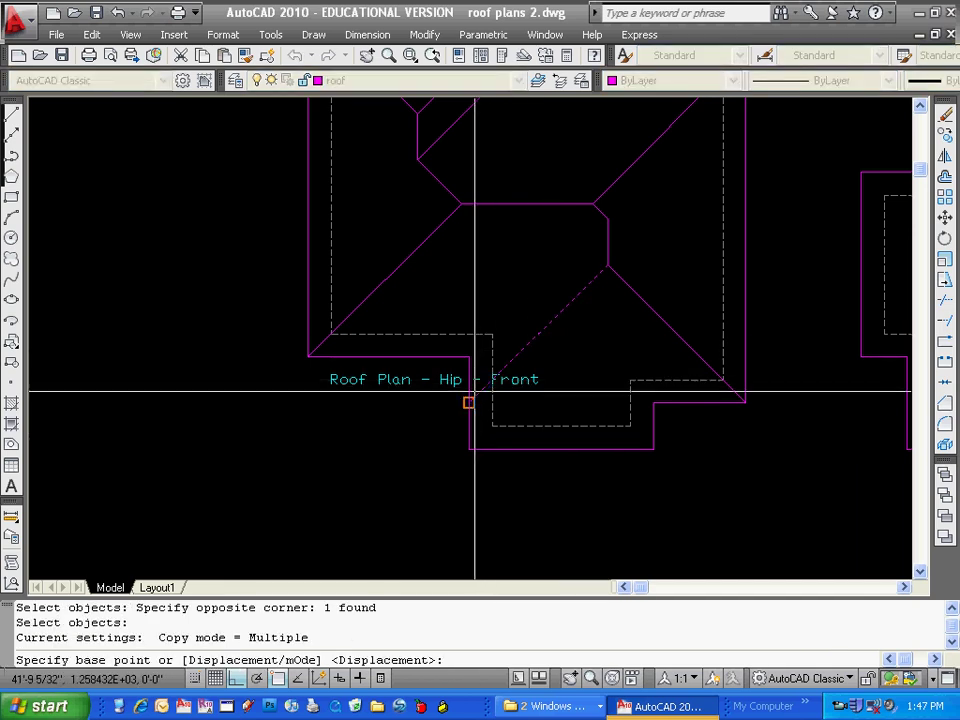
click(468, 401)
click(468, 449)
key(Escape)
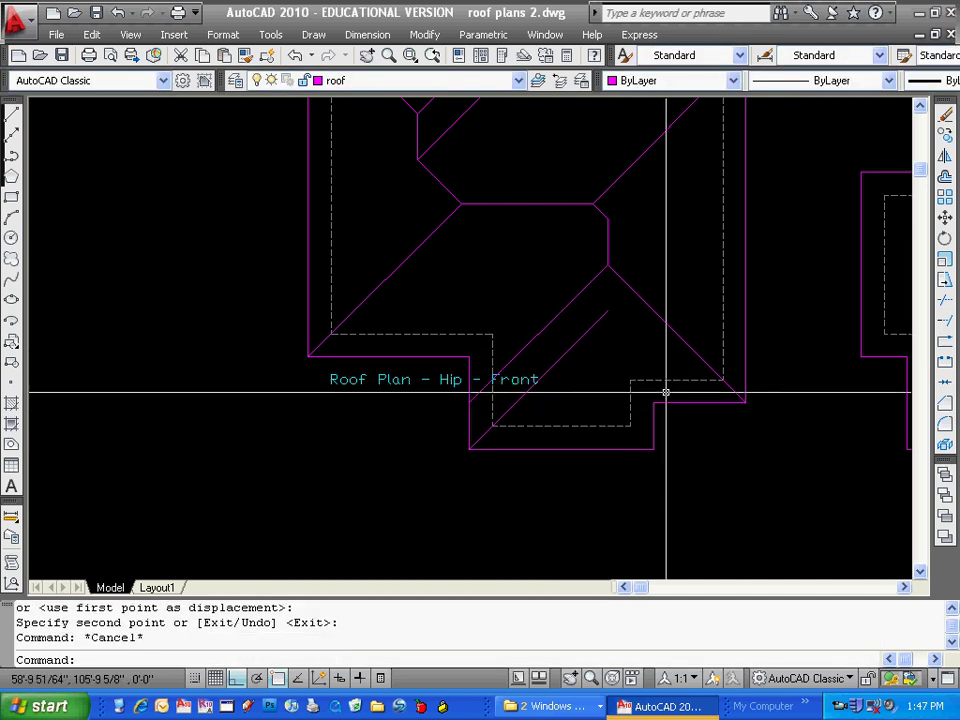
Copy the lower-right hip line from the roof's lower-right corner to the front projection's outer lower-right corner
text(co)
key(Return)
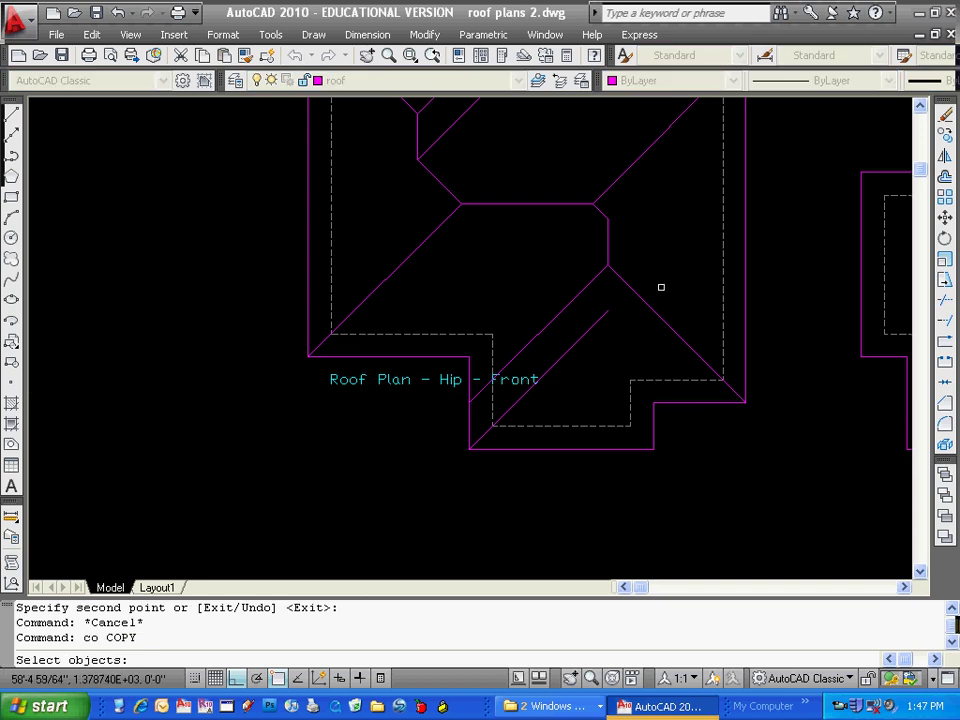
click(661, 286)
click(642, 325)
key(Return)
click(745, 402)
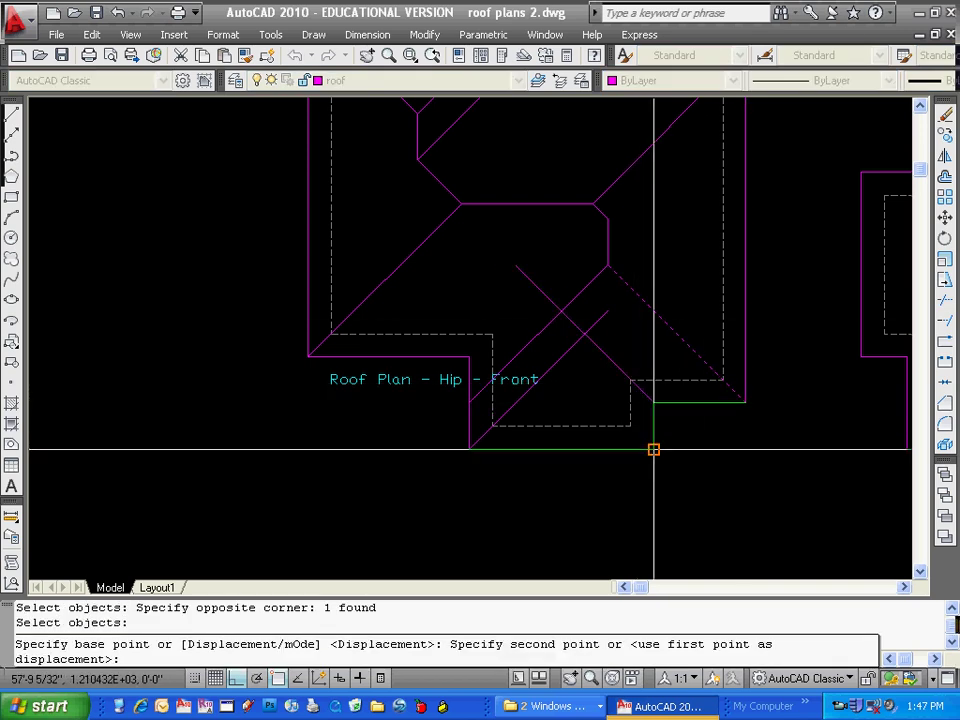
click(653, 449)
key(Escape)
Fillet the front projection's two crossing hip lines with zero radius into a point
text(f)
key(Return)
click(546, 371)
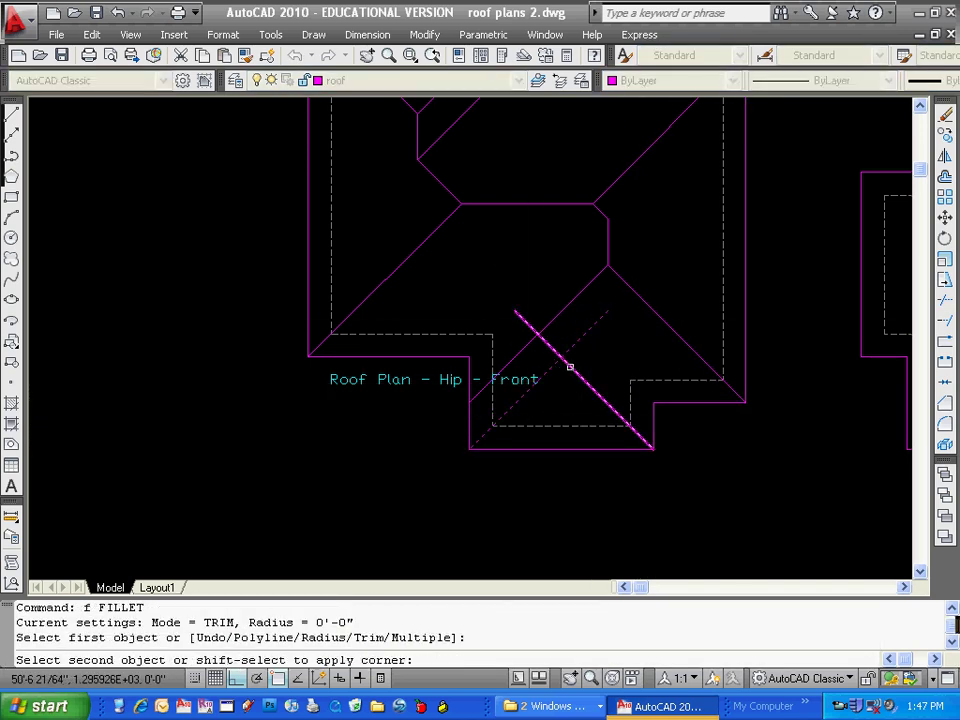
click(570, 367)
key(Return)
key(Escape)
Draw a vertical ridge line from the front projection's hip peak up past the longer hip line above it
click(12, 114)
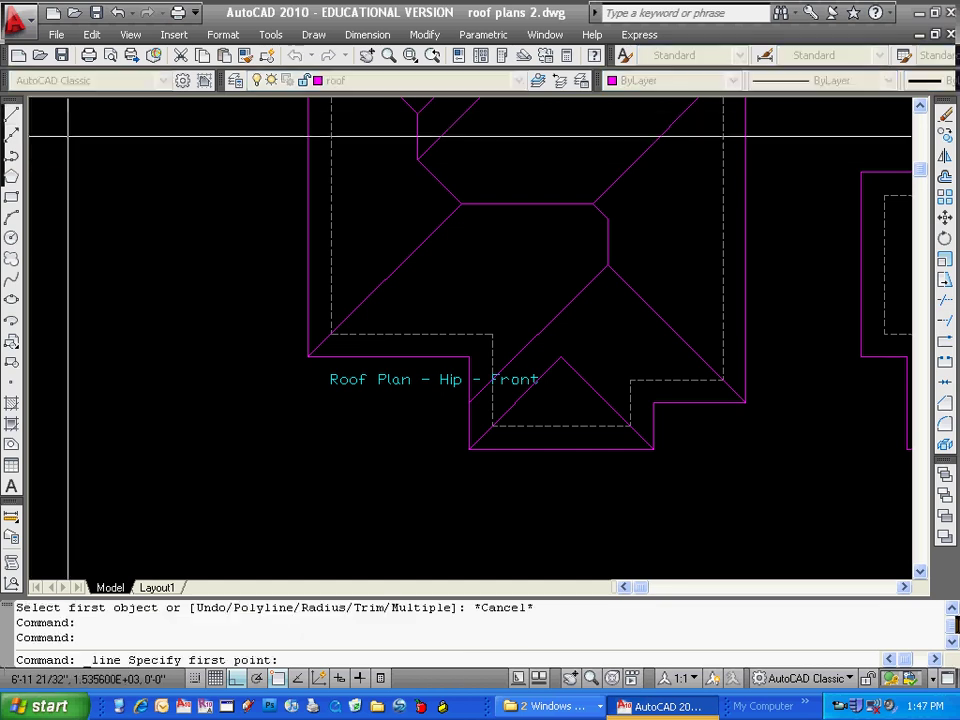
click(561, 357)
click(572, 286)
key(Return)
Trim the new ridge's upper overhang and the lower-left part of the crossing hip line back to their intersection
text(tr)
key(Return)
click(575, 268)
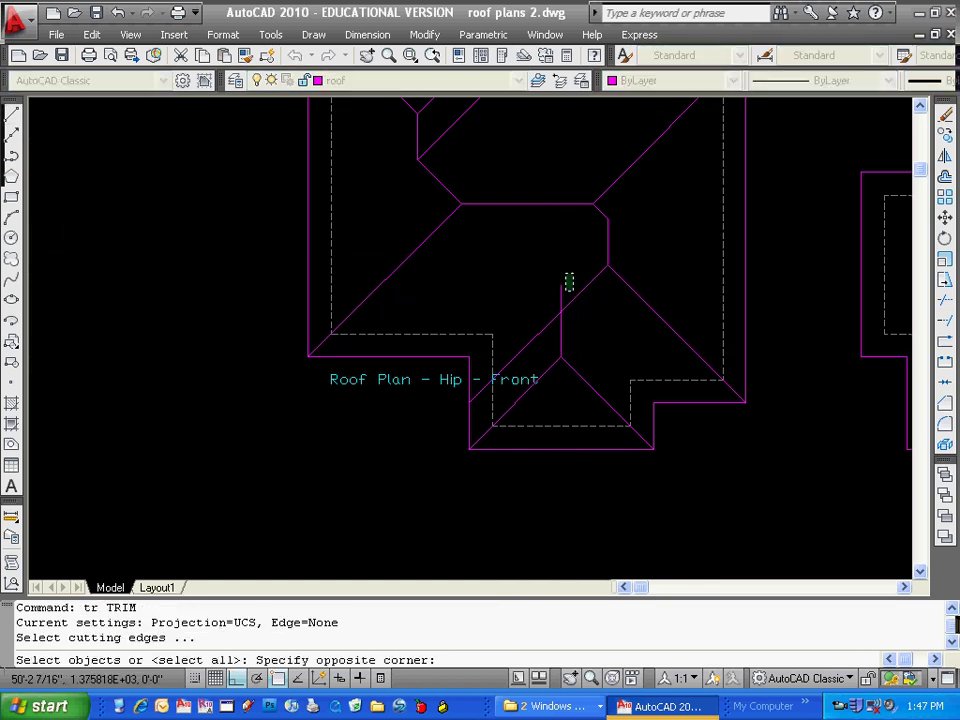
click(556, 300)
key(Return)
click(559, 299)
key(Escape)
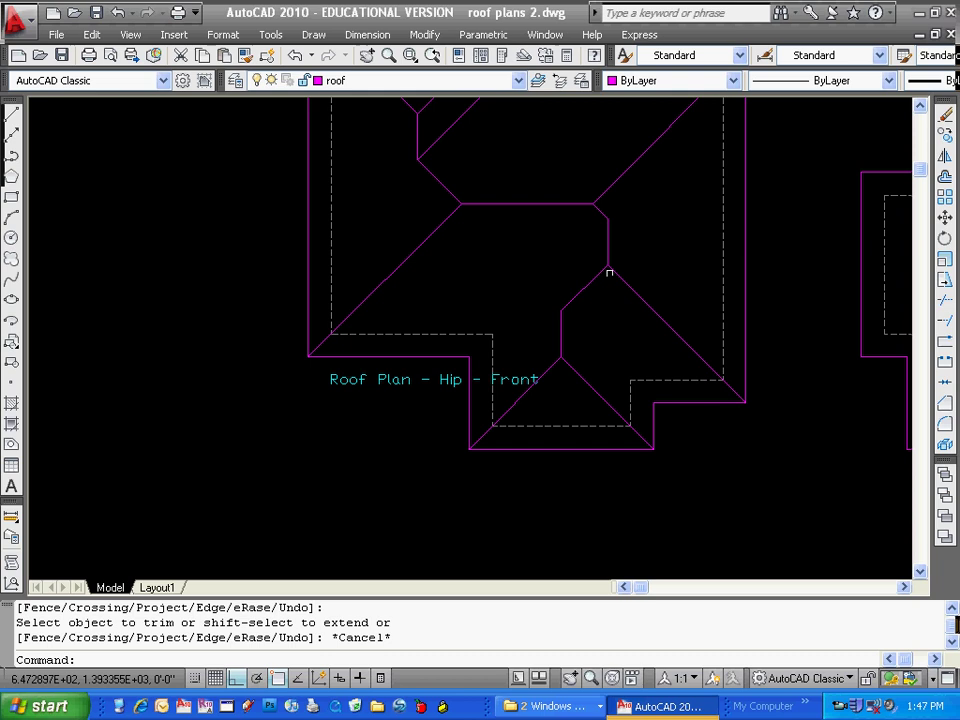
mouse_move(626, 334)
middle_down()
mouse_move(591, 332)
mouse_move(574, 369)
middle_up()
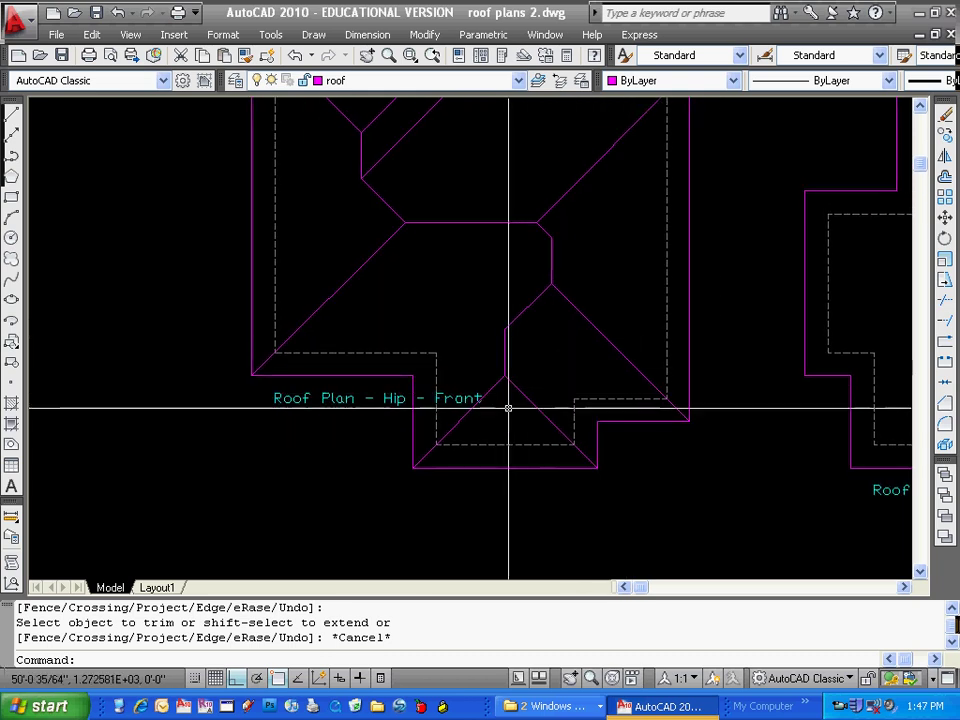
key(Escape)
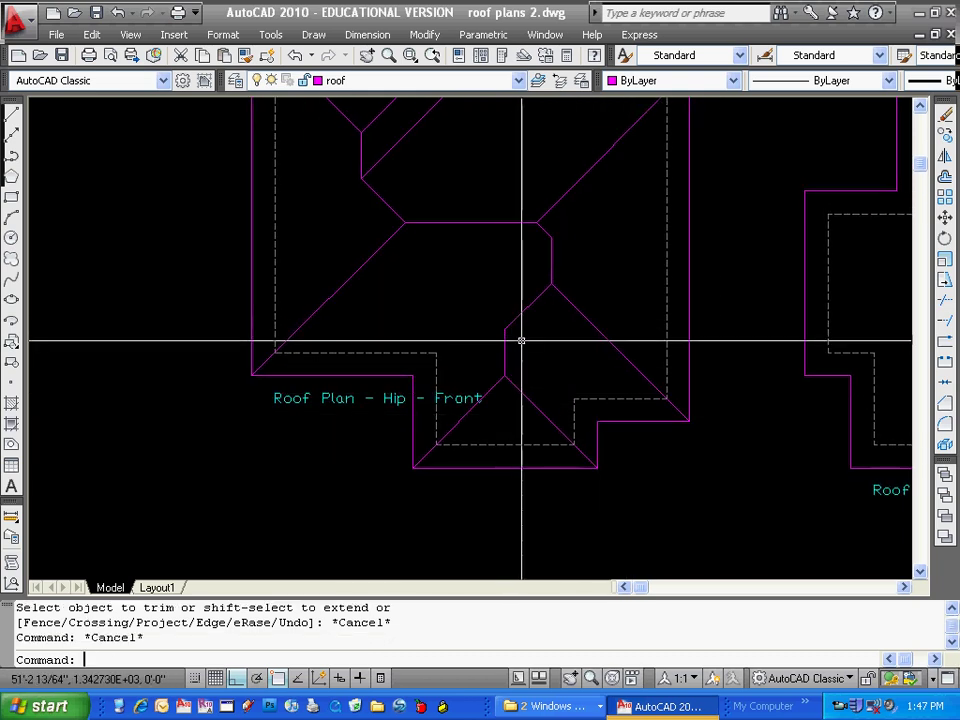
Copy the front projection's right hip line up to the inside eave corner to form the right valley
text(c)
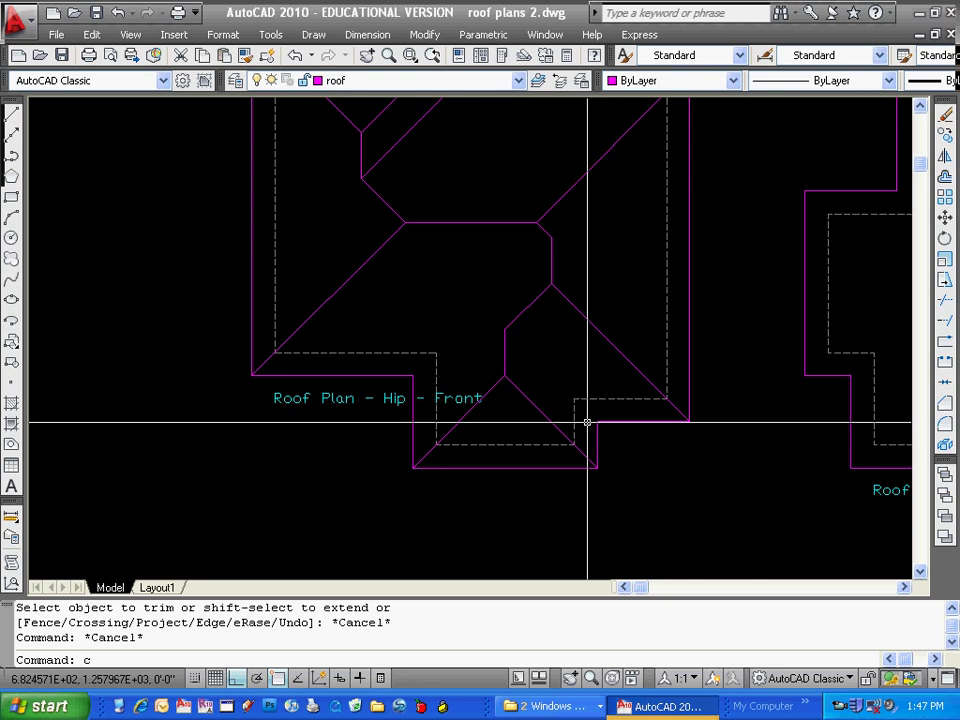
text(o)
key(Return)
click(526, 409)
key(Return)
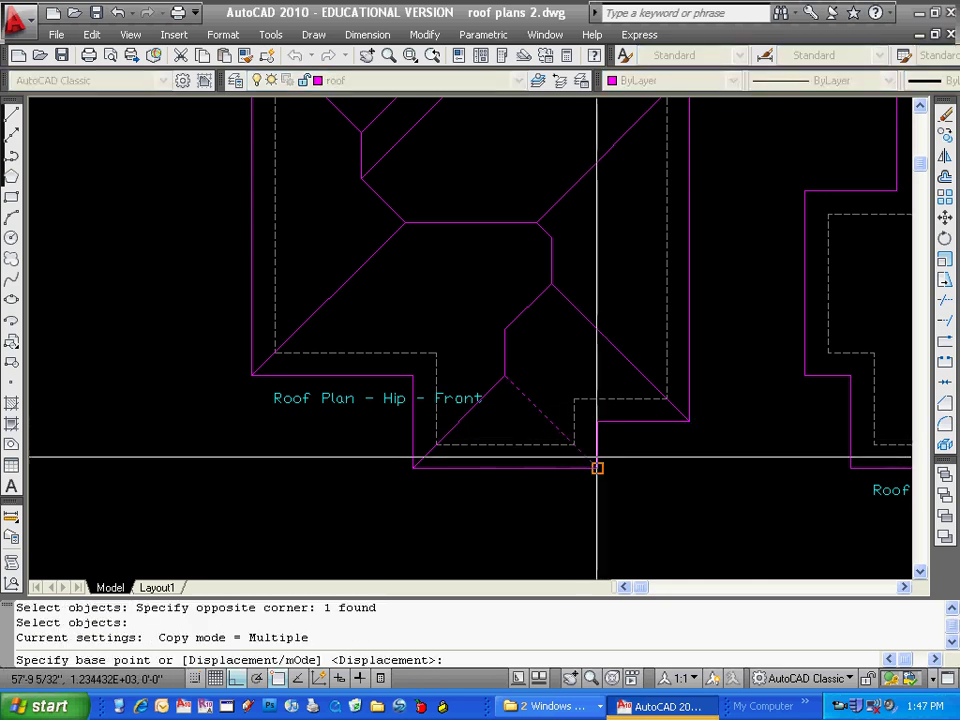
click(597, 467)
click(597, 421)
key(Escape)
Turn on the "roof other" layer to compare the front plan with its reference lines, and turn the layer off again
scroll(656, 408, down, 1)
middle_drag(657, 405, 641, 413)
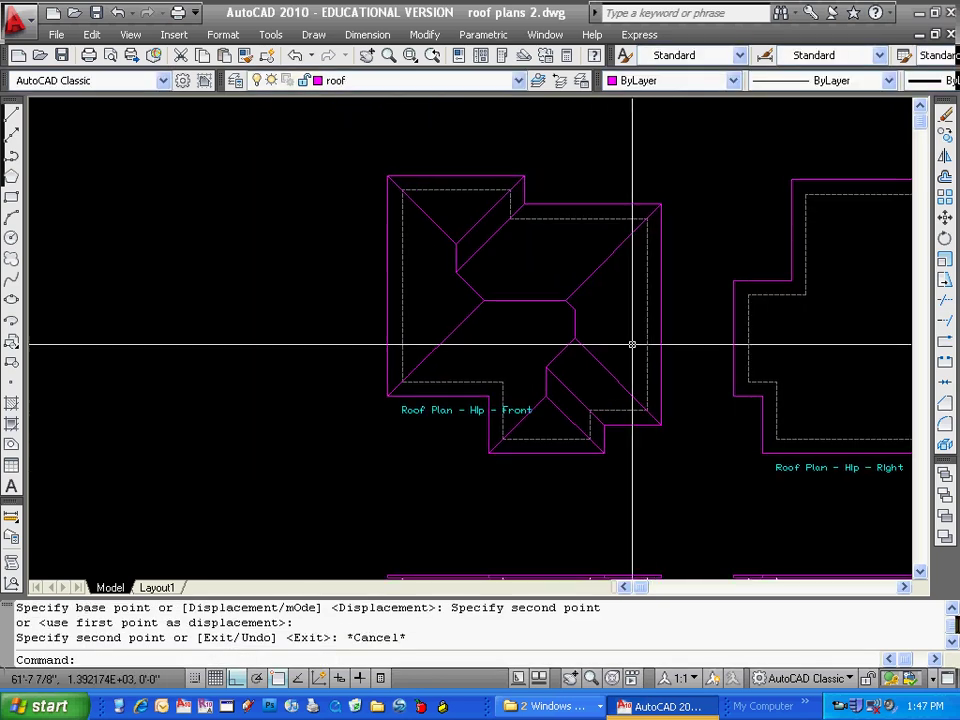
middle_drag(621, 357, 611, 354)
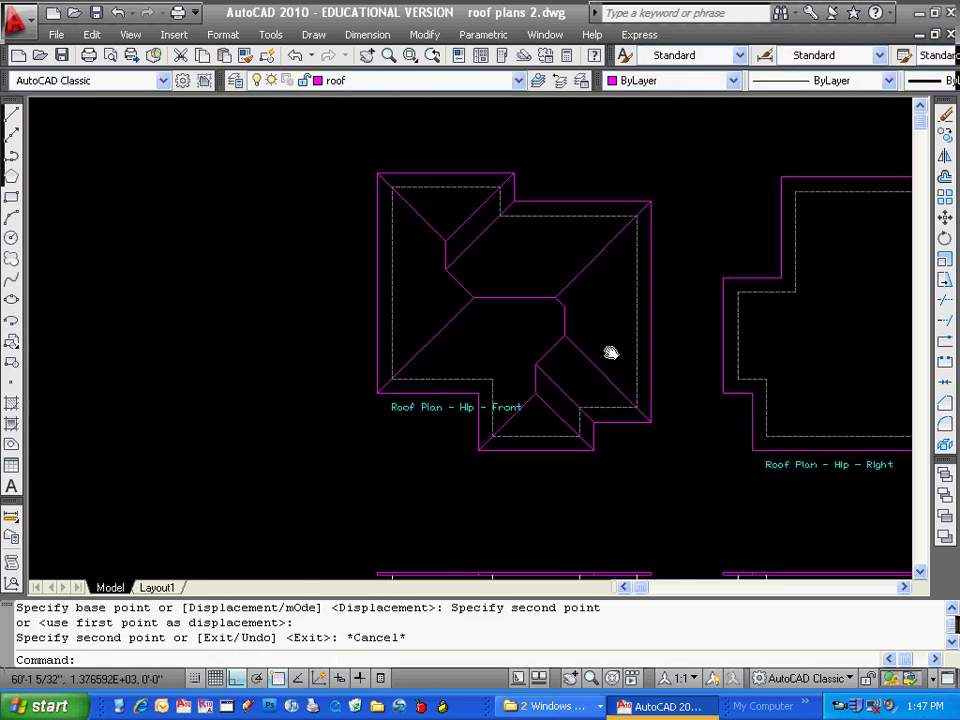
click(489, 80)
click(257, 144)
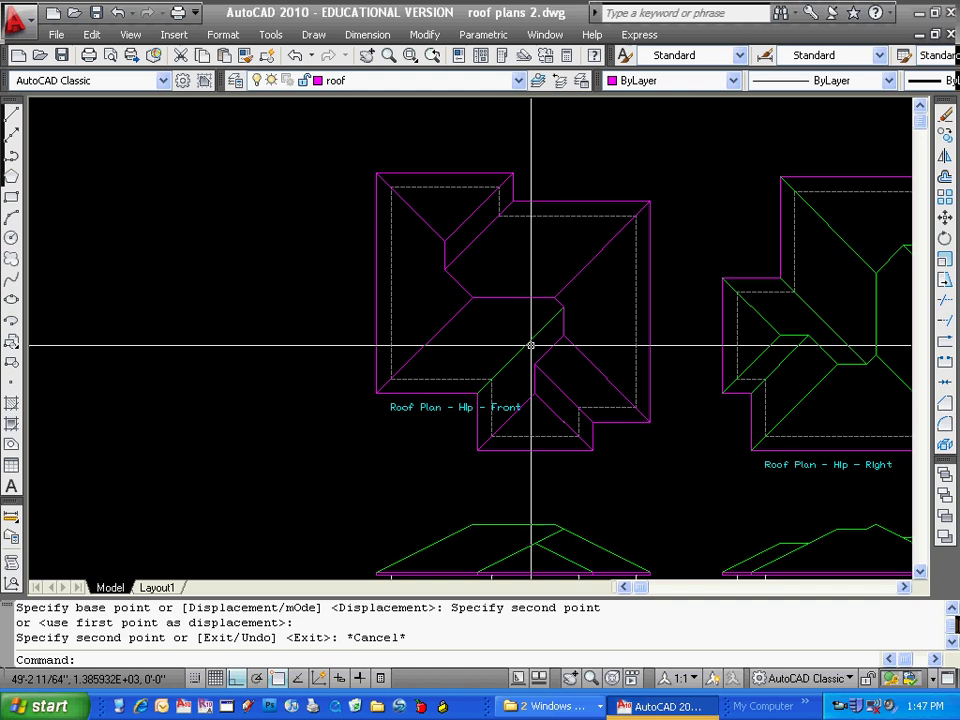
click(360, 80)
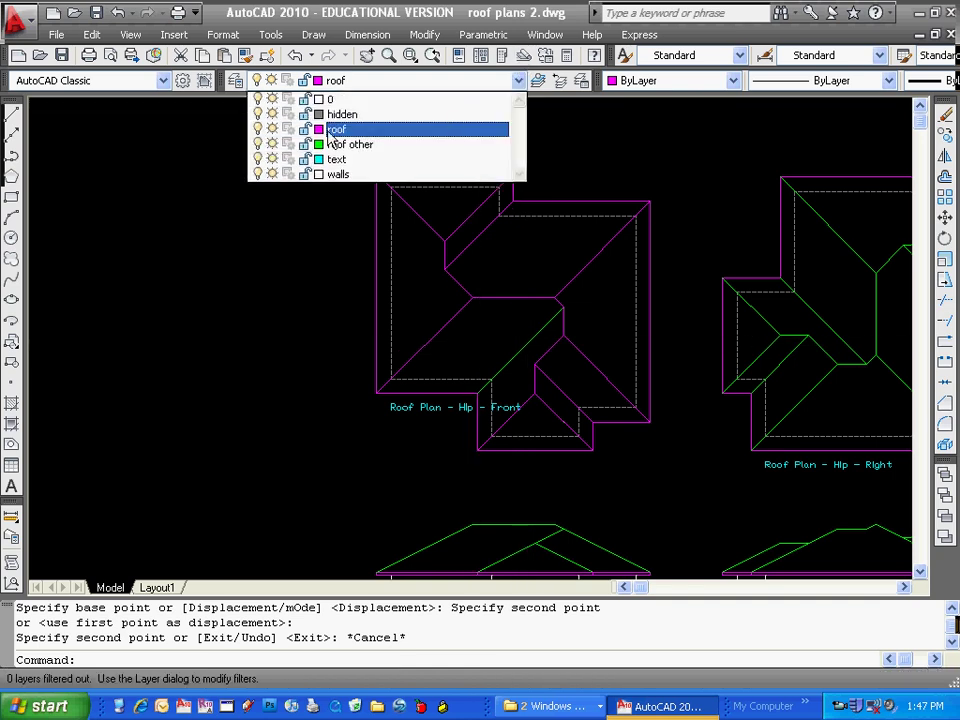
click(257, 144)
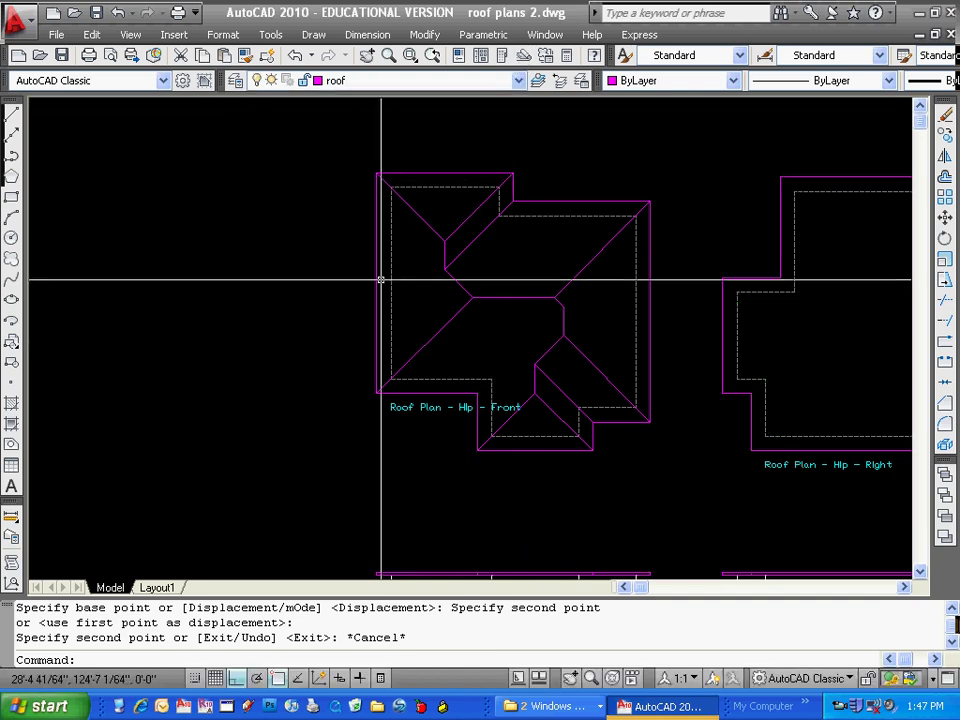
click(12, 116)
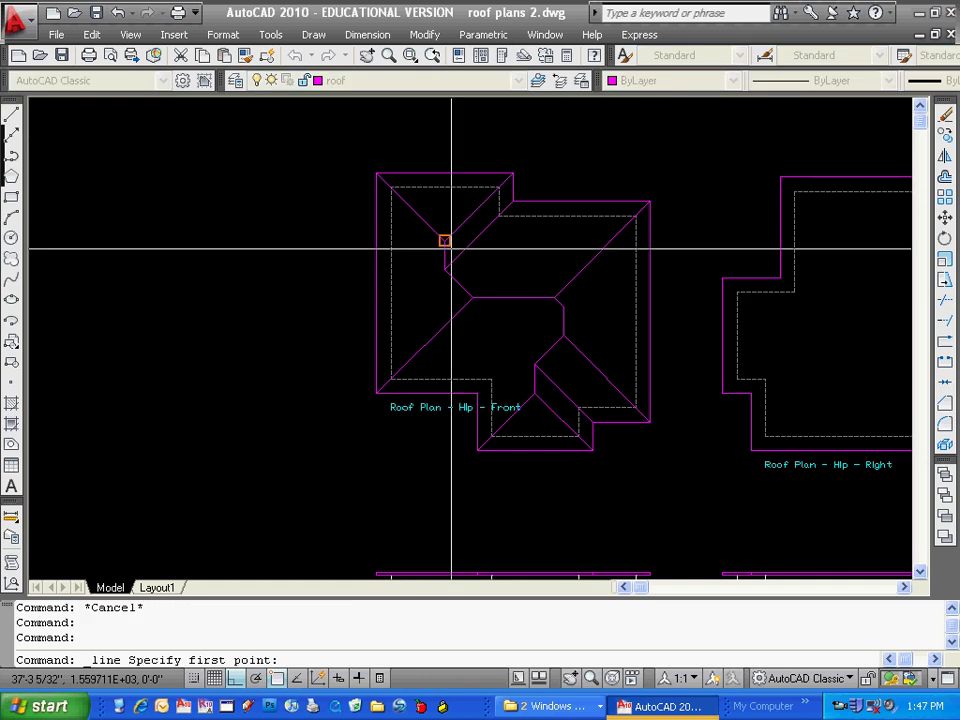
scroll(550, 325, up, 2)
key(Escape)
Copy the main lower-left hip line so its upper end sits at the top of the right-hand vertical ridge
text(co)
key(Return)
click(407, 315)
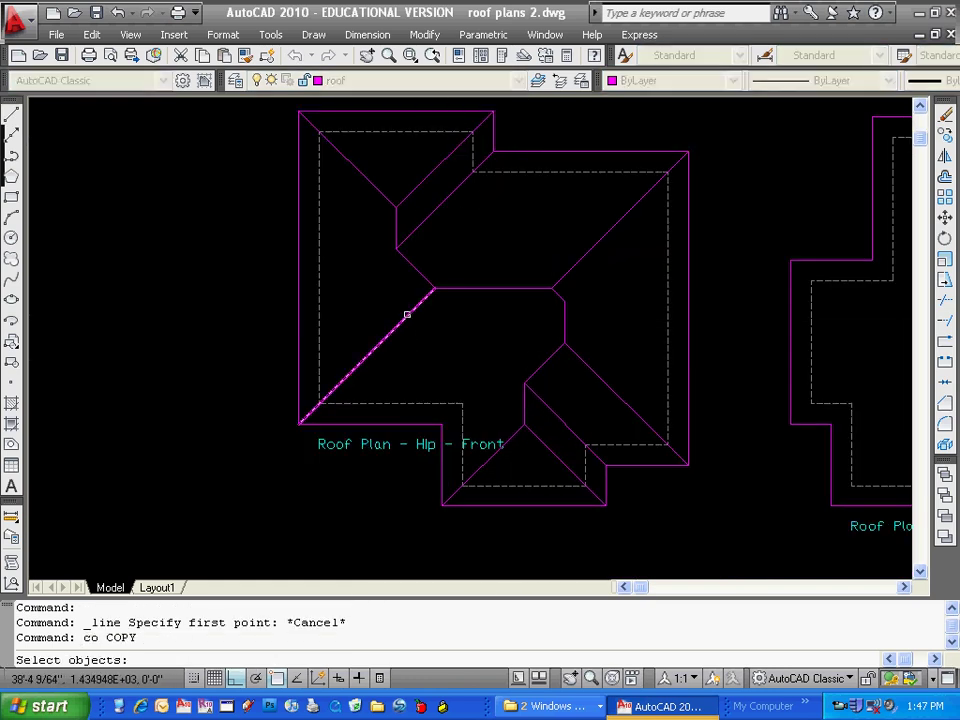
key(Return)
click(435, 288)
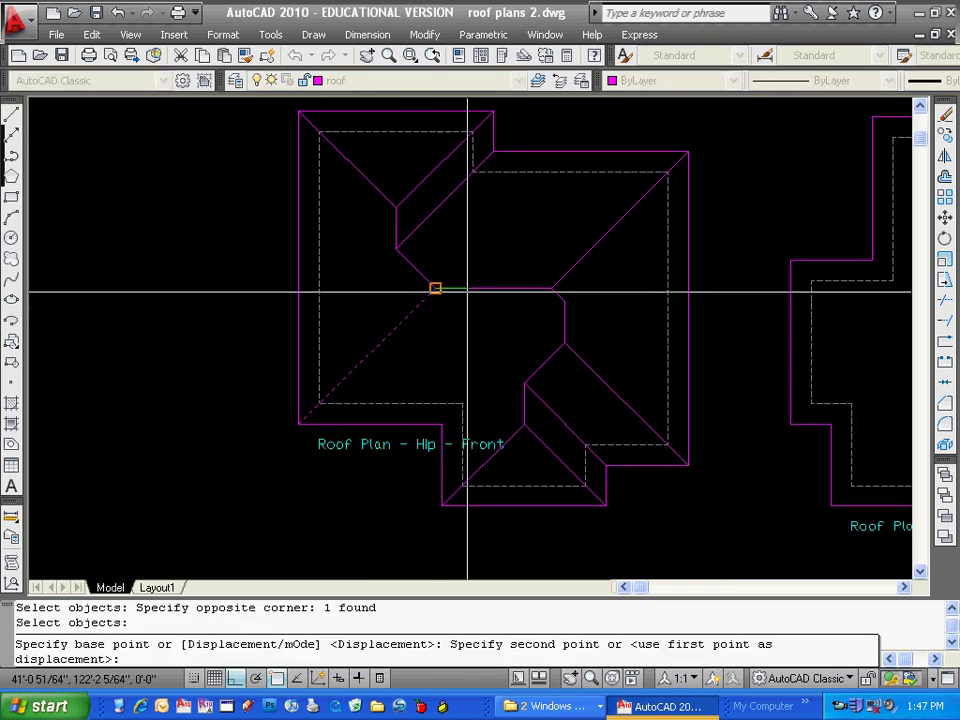
click(565, 300)
key(Escape)
Trim the copied valley line's overhang outside the eave at the left inside corner
scroll(453, 431, up, 5)
key(Escape)
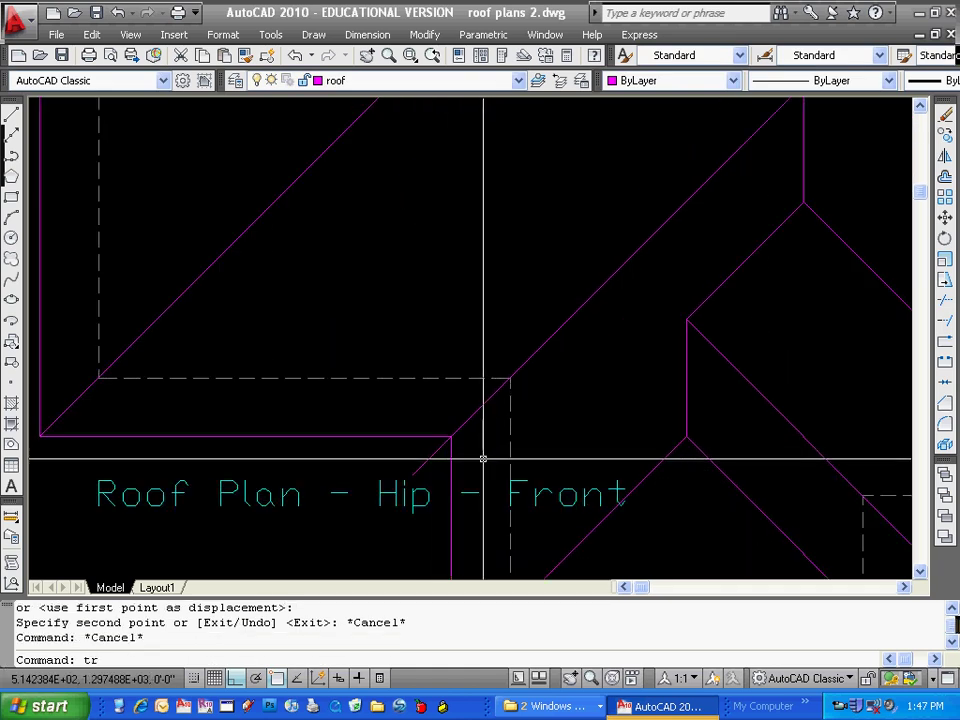
text(tr)
key(Return)
click(478, 460)
click(424, 440)
key(Return)
key(Escape)
Check the alignment of the front plan's outer wall corners with the elevation below using temporary vertical lines
scroll(625, 331, down, 4)
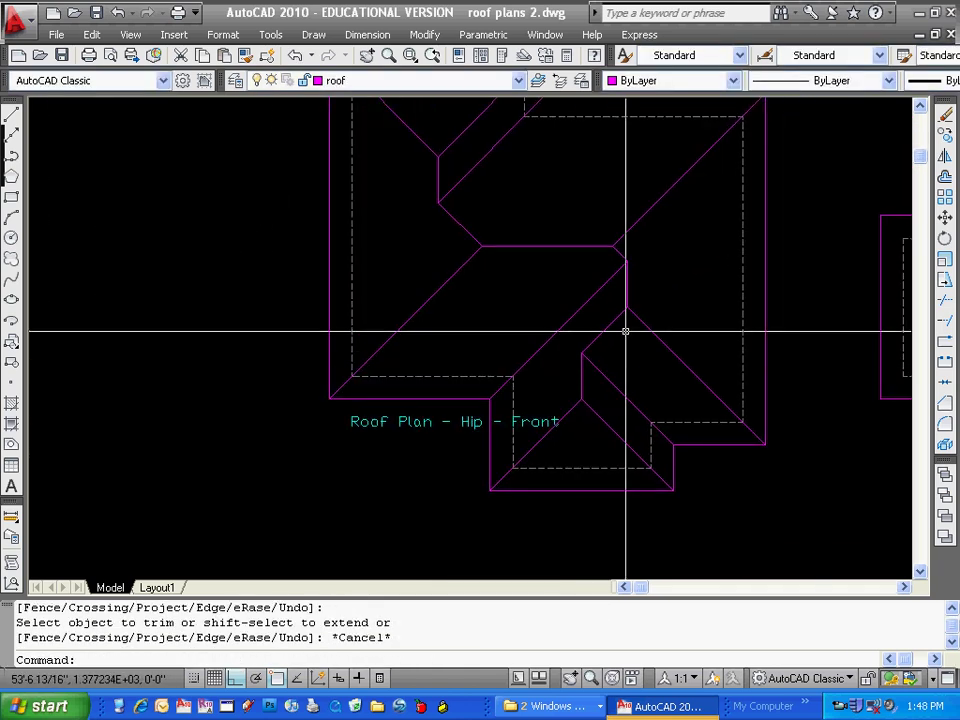
scroll(622, 330, down, 3)
scroll(545, 350, up, 4)
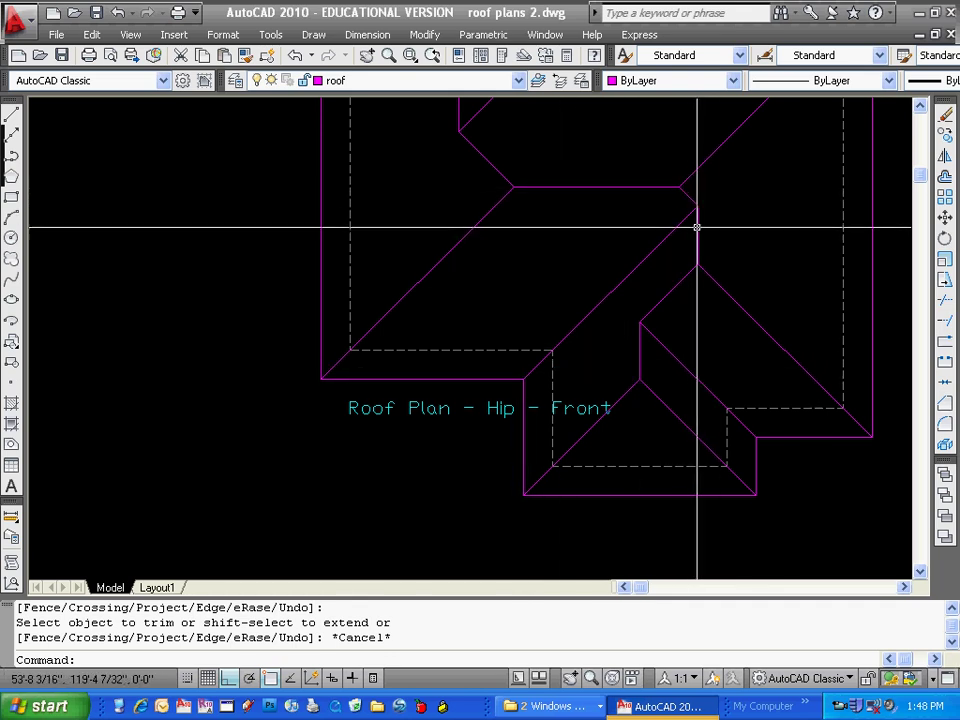
scroll(709, 230, down, 4)
middle_drag(709, 261, 652, 317)
scroll(640, 355, up, 3)
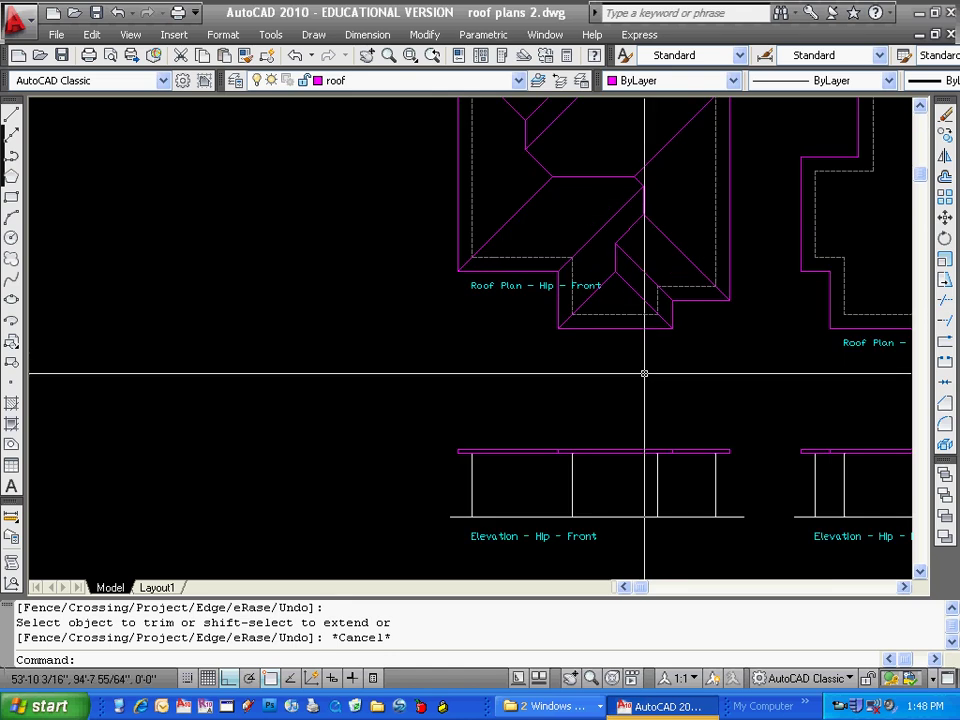
middle_drag(575, 339, 516, 386)
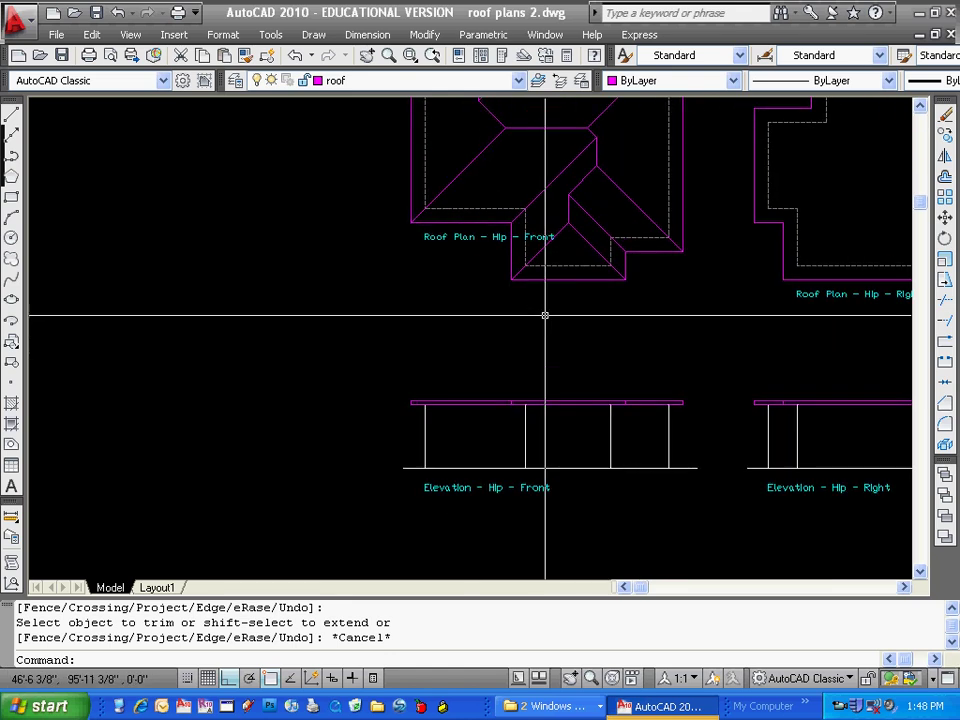
click(12, 116)
click(427, 210)
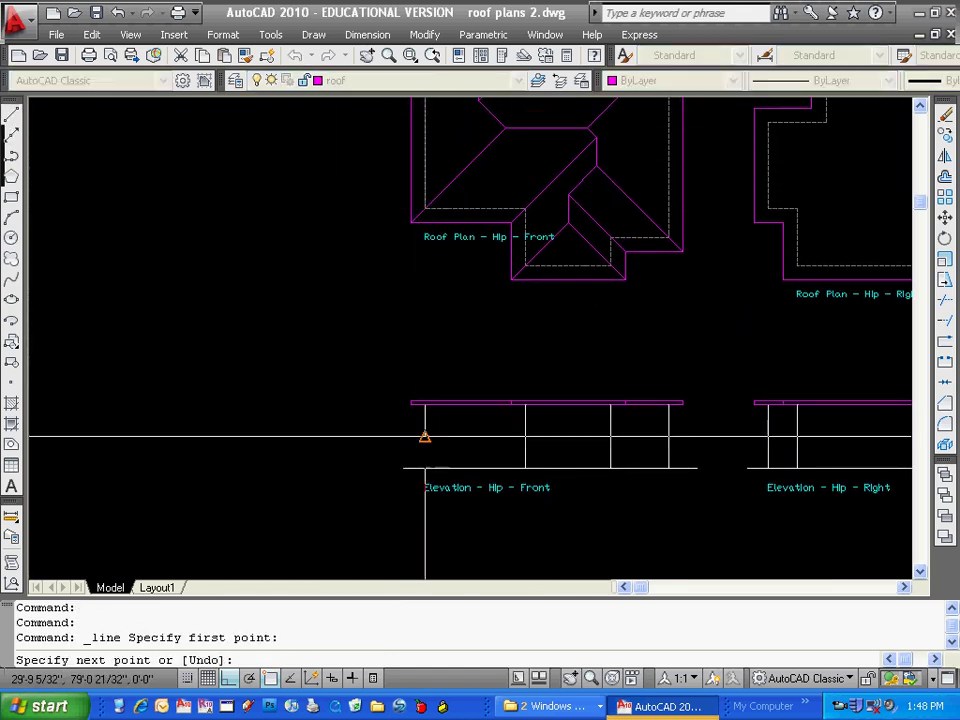
key(Escape)
key(Return)
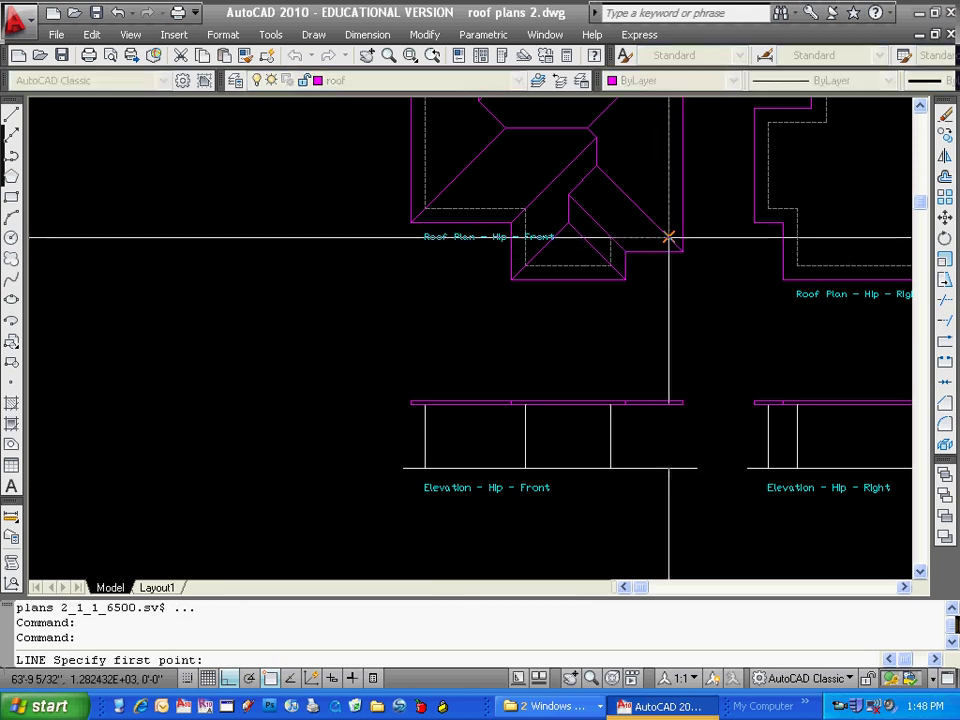
click(668, 237)
key(Escape)
key(Escape)
key(Escape)
Check the alignment of the front plan's left eave corners with the elevation's fascia using temporary vertical lines
middle_drag(473, 330, 465, 358)
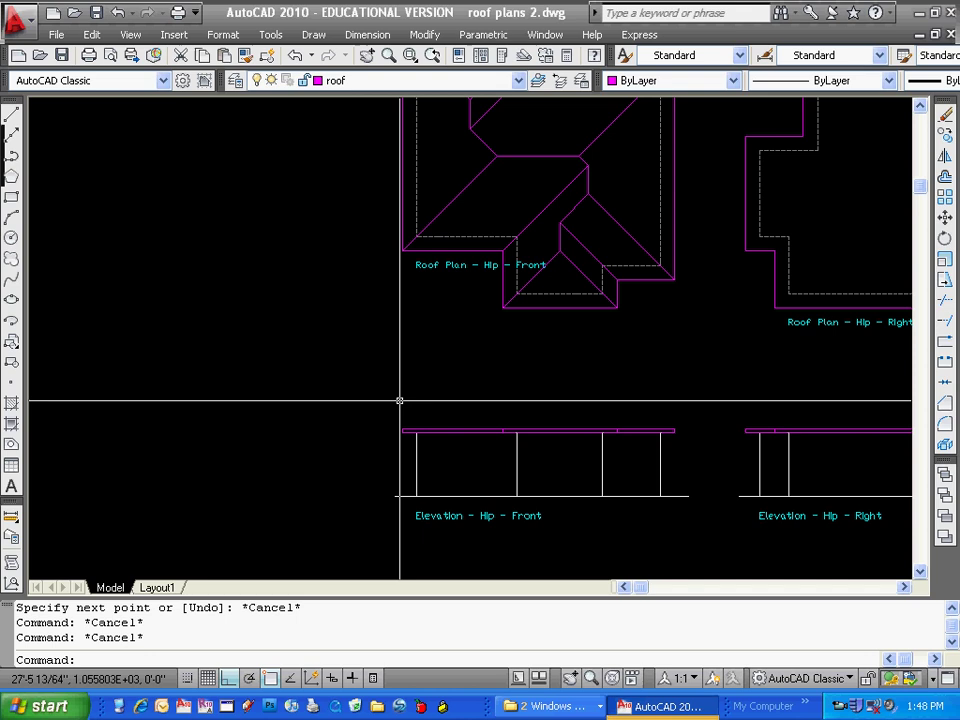
click(11, 116)
click(402, 250)
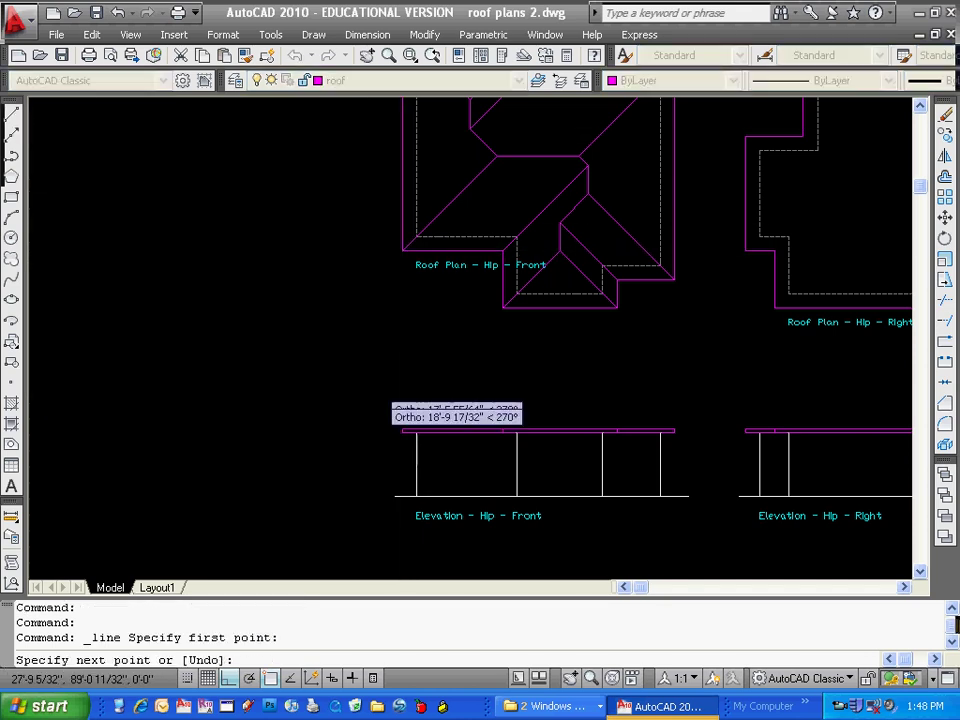
key(Escape)
key(Return)
click(502, 307)
key(Escape)
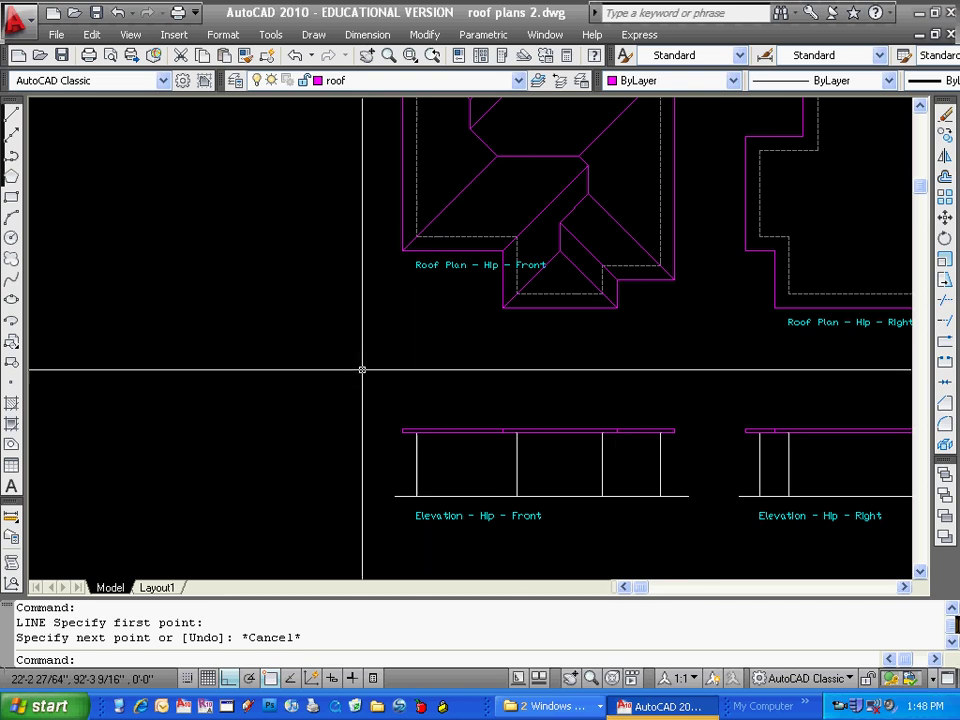
key(Escape)
click(247, 346)
key(Escape)
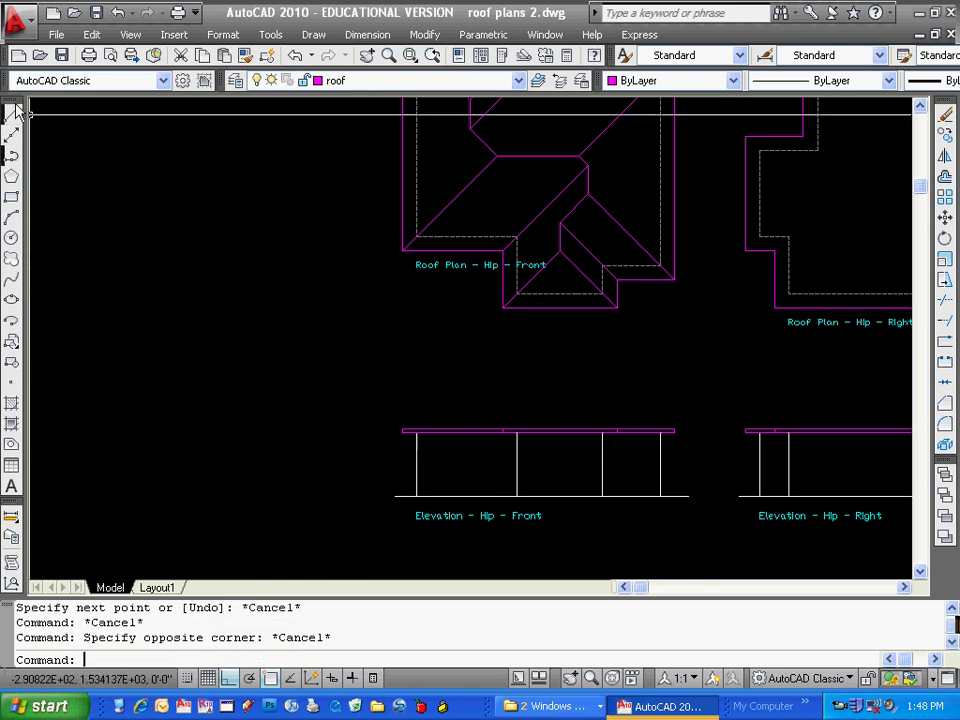
click(11, 113)
click(402, 429)
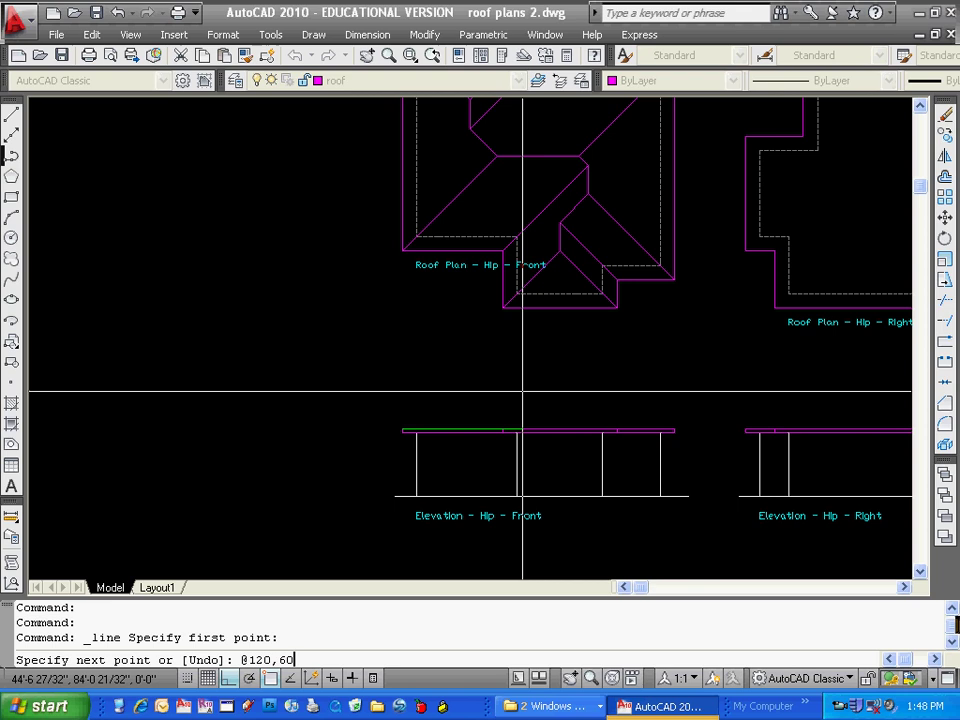
key(Escape)
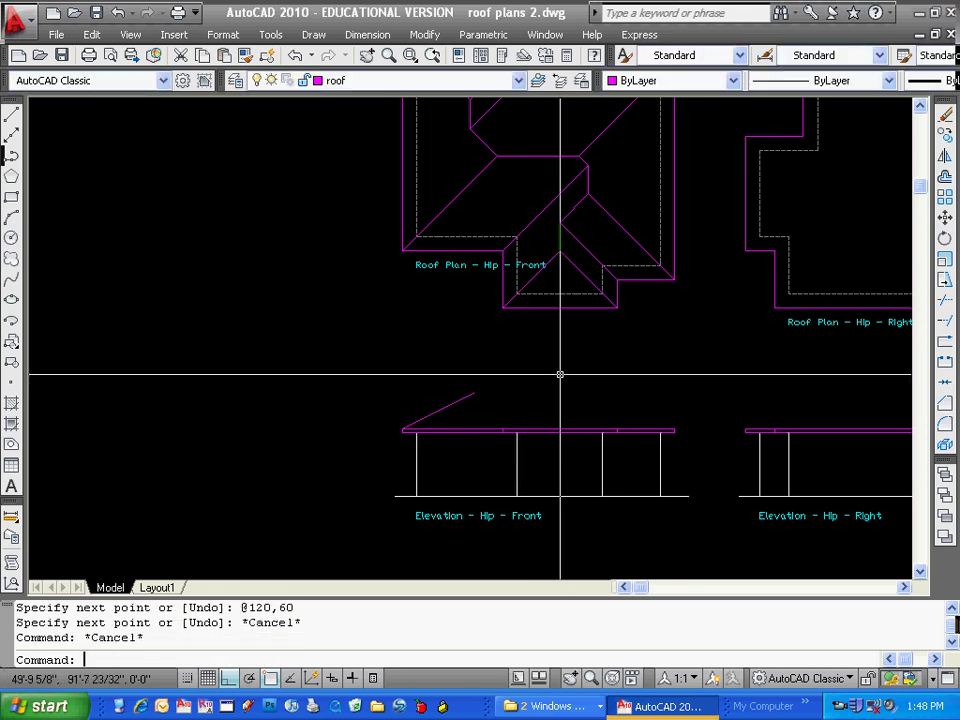
Mirror the elevation's left slope line about a vertical axis near the middle, keeping the original
text(mi)
key(Return)
click(447, 411)
key(Return)
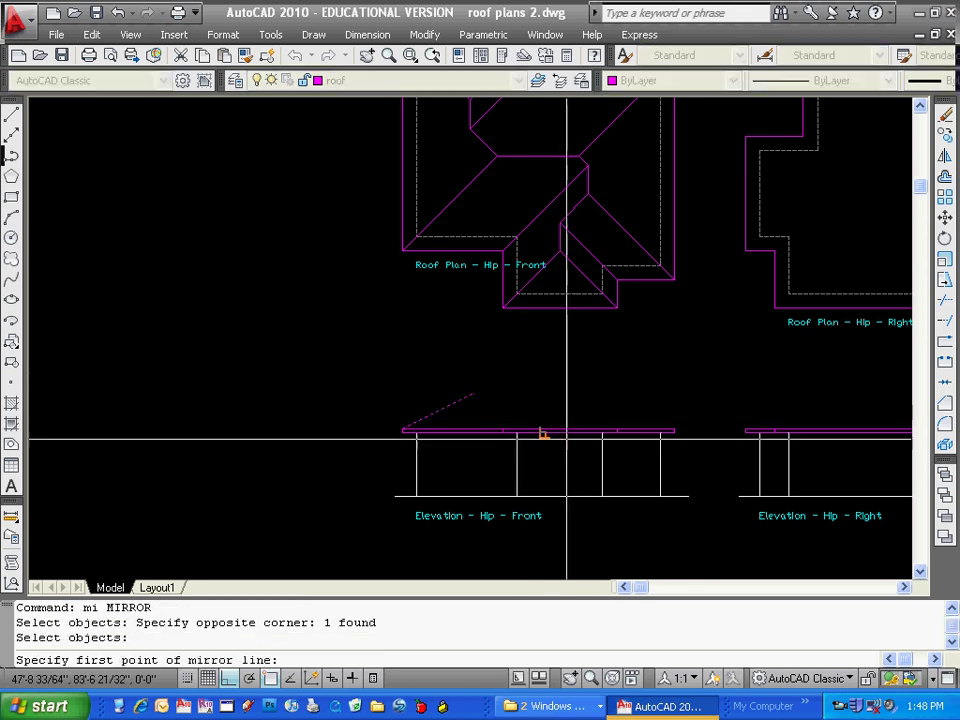
click(554, 469)
click(585, 386)
key(Return)
key(Escape)
Move the mirrored slope line in the front elevation so its lower end meets the upper-right fascia corner
text(m)
key(Return)
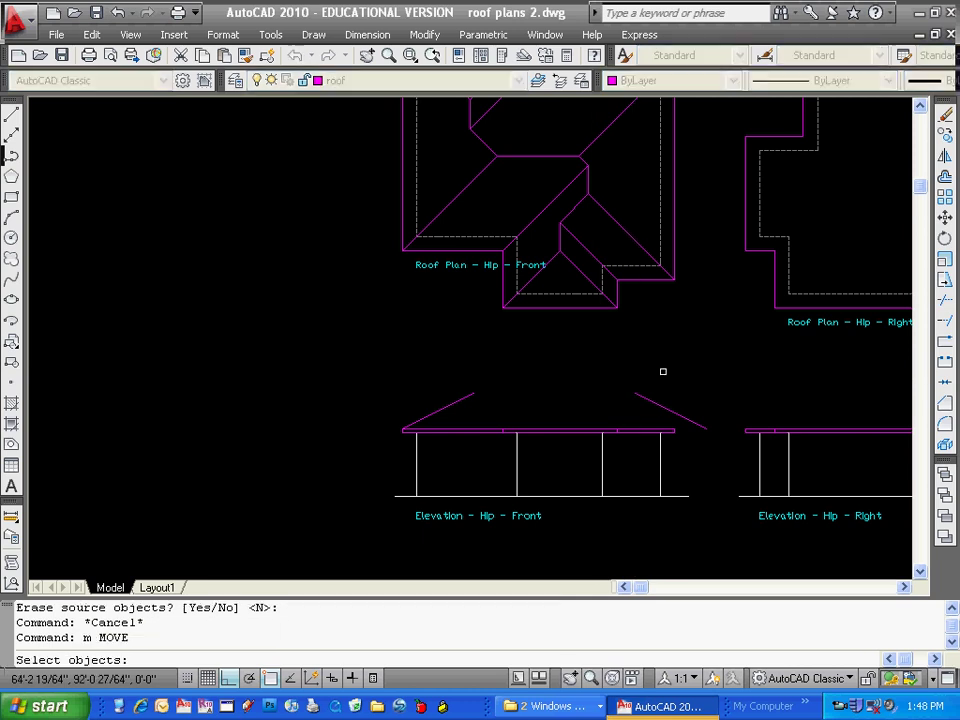
click(666, 370)
click(637, 397)
key(Return)
click(706, 428)
scroll(687, 430, up, 3)
scroll(634, 424, up, 2)
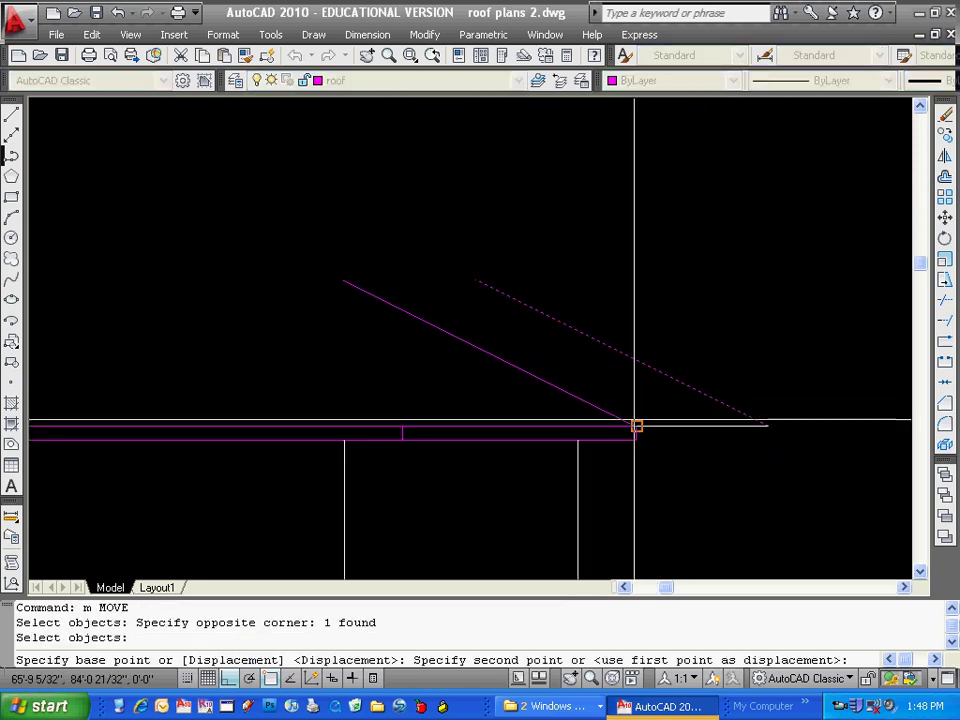
click(634, 424)
scroll(553, 445, down, 6)
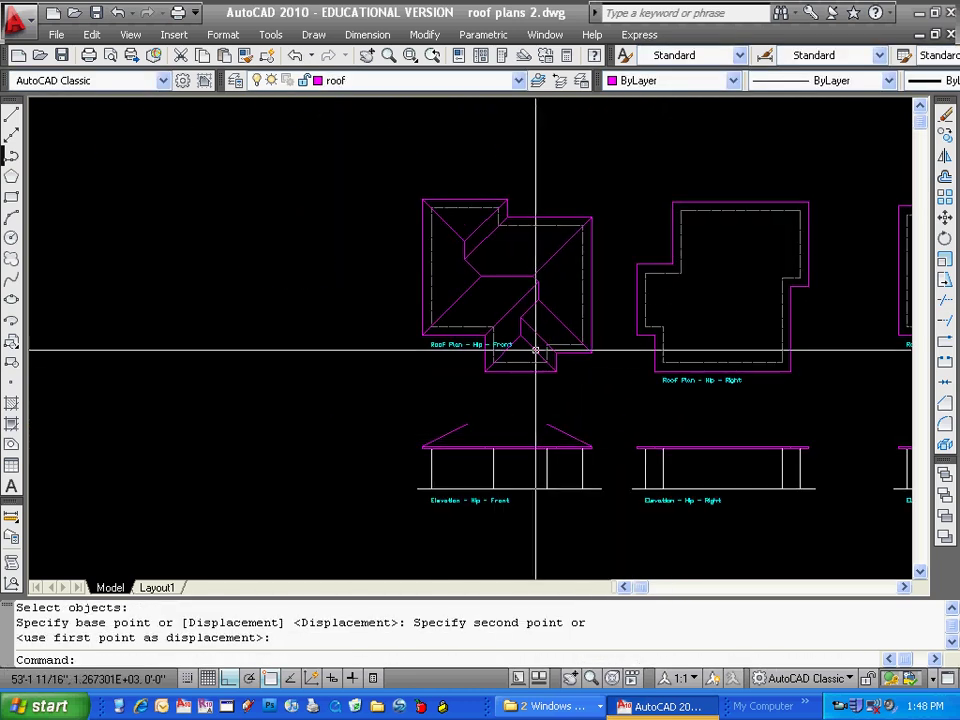
Draw vertical projection lines from both ends of the front plan's main ridge down into the front elevation
scroll(540, 346, up, 2)
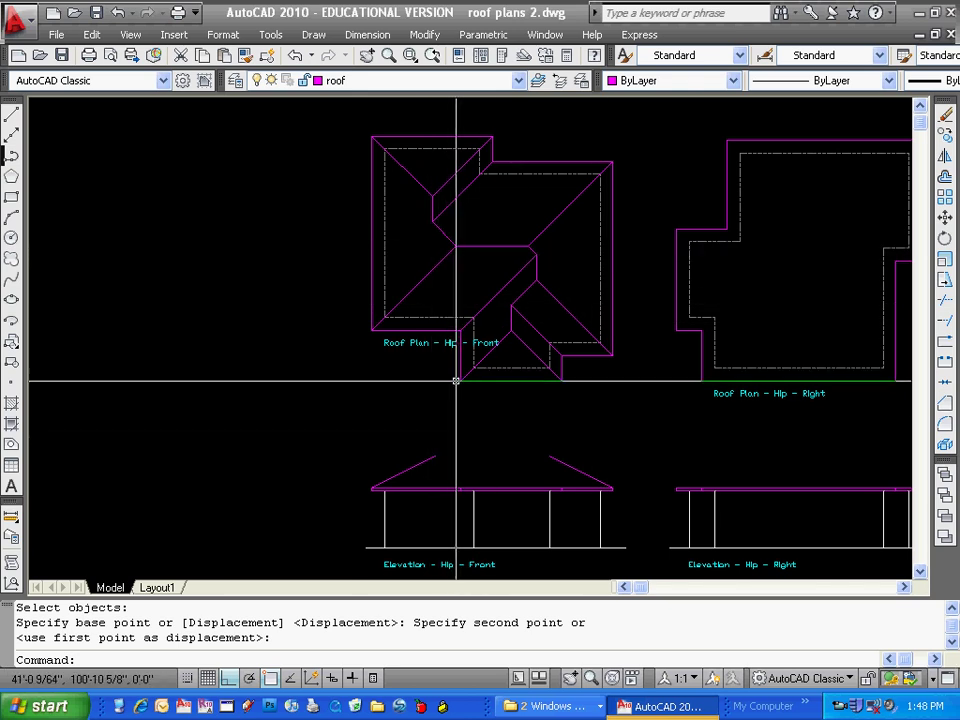
click(11, 115)
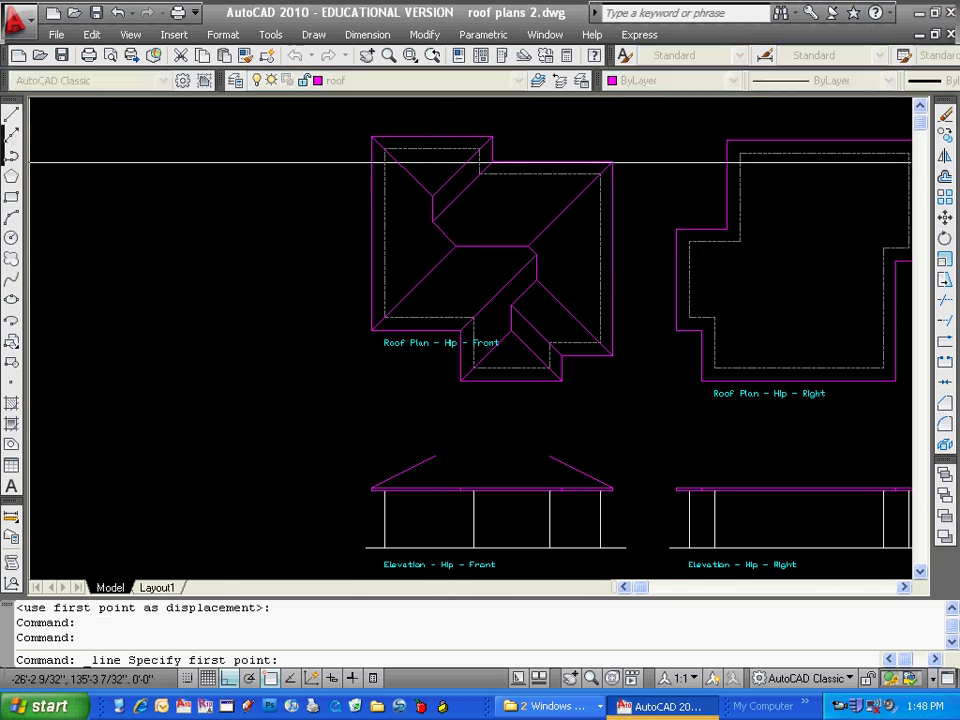
click(456, 246)
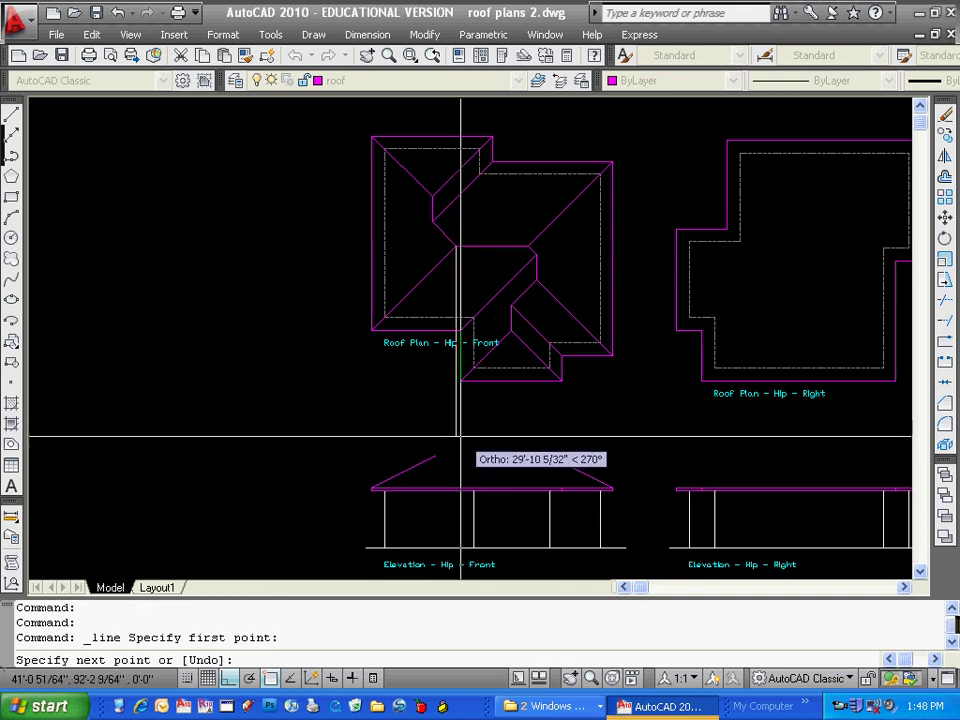
click(460, 467)
key(Return)
key(Return)
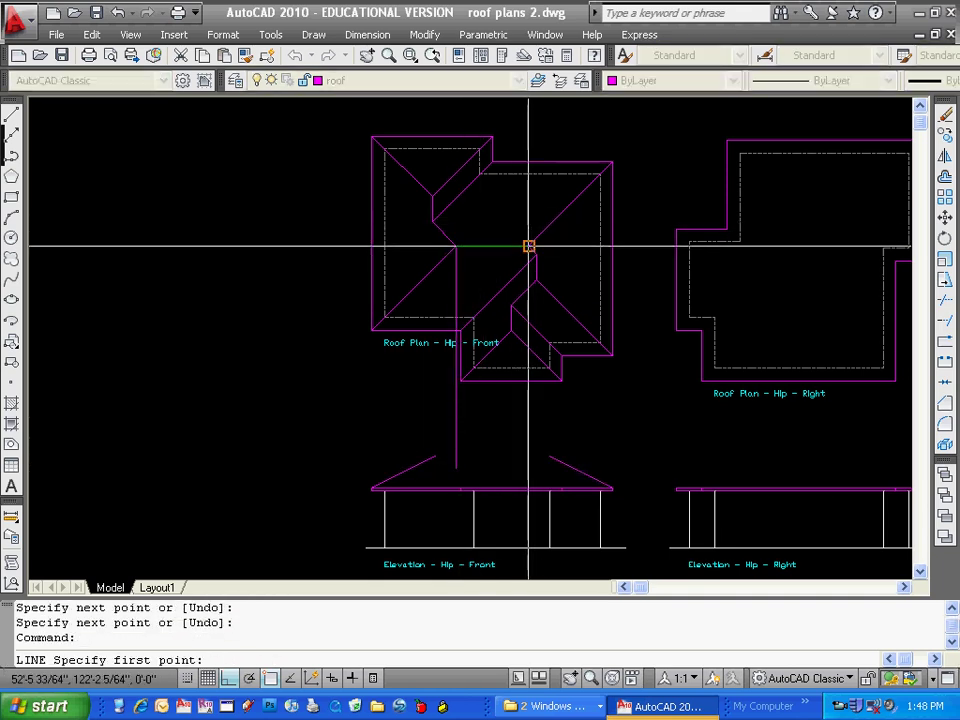
click(529, 246)
click(530, 467)
key(Escape)
Extend both outer roof slope lines in the front elevation up to the vertical projection lines
text(ex)
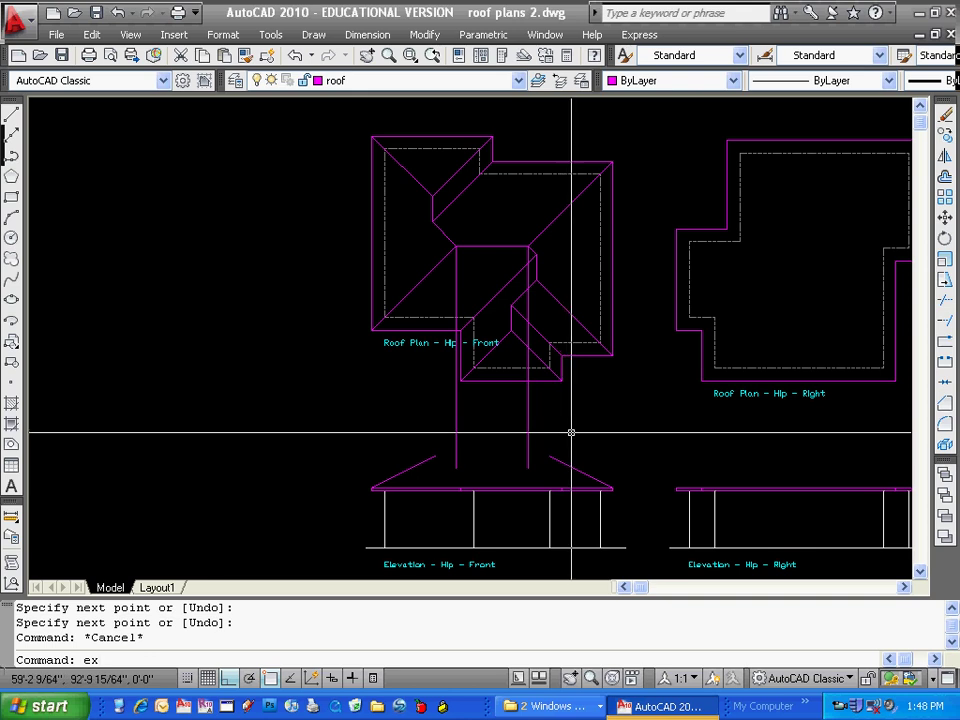
key(Return)
click(583, 437)
click(413, 474)
key(Return)
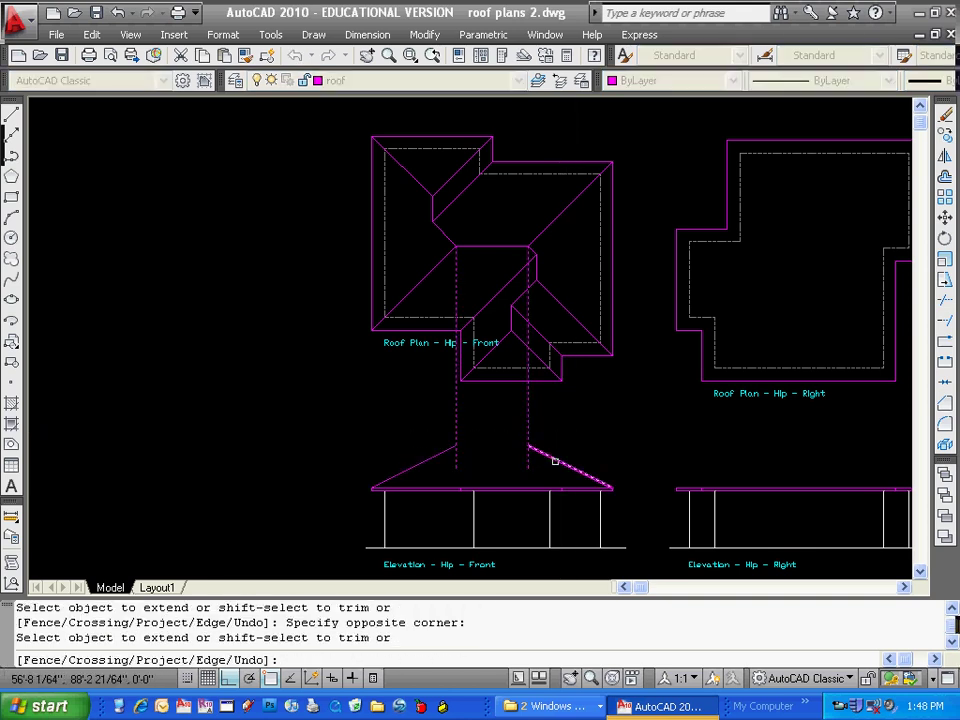
key(Escape)
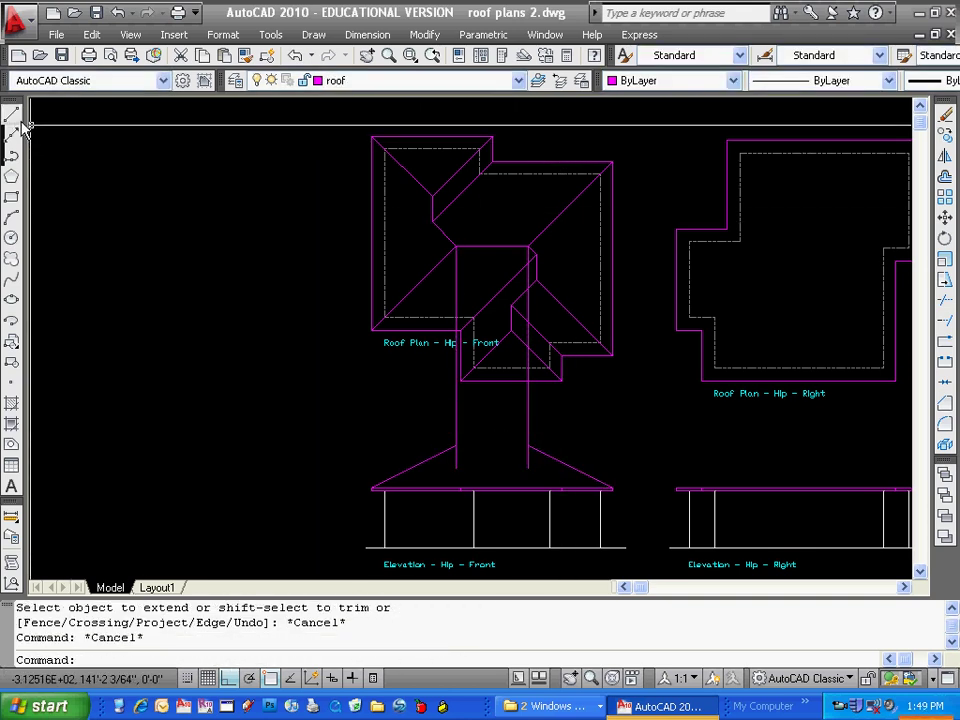
key(Escape)
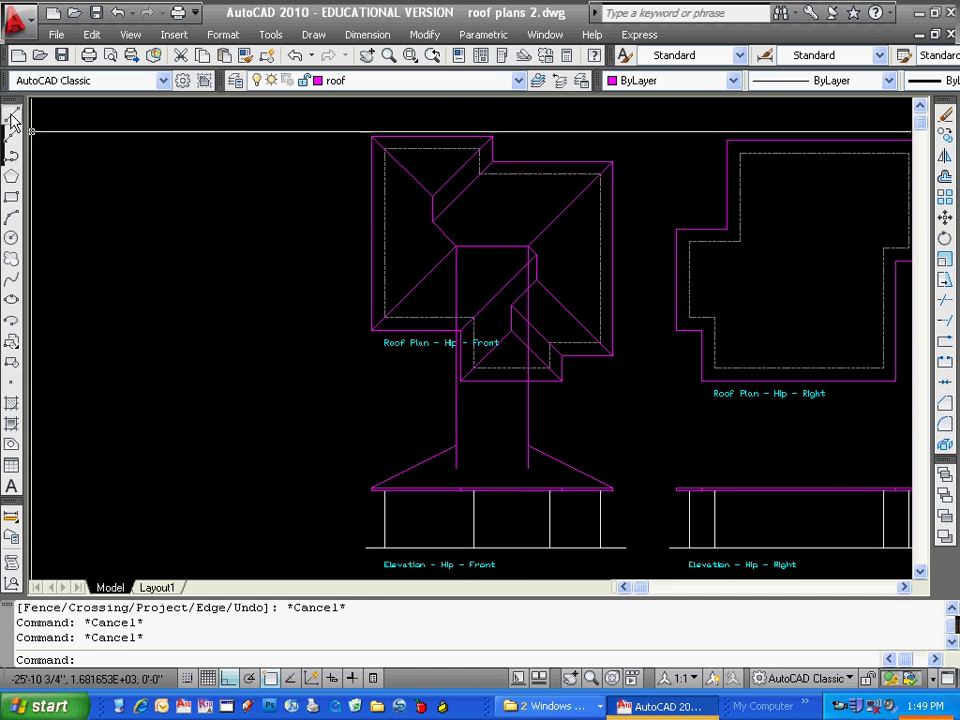
Draw a horizontal ridge line from the top of the front elevation's left slope to beyond the right slope
click(12, 117)
click(456, 445)
click(581, 445)
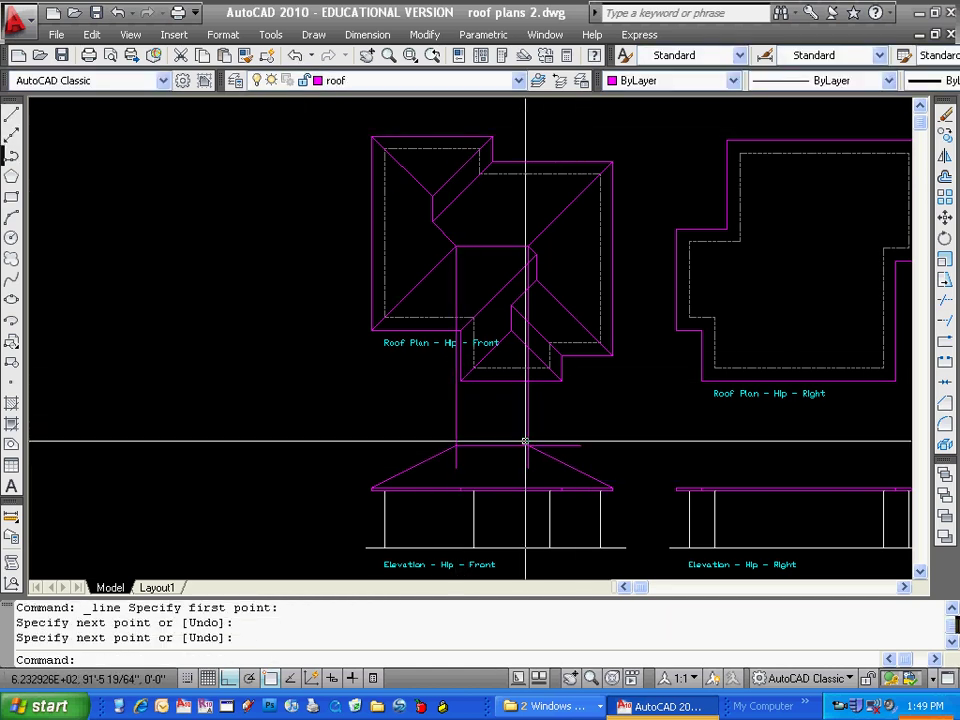
key(Escape)
Erase the two vertical projection lines between the front plan and its elevation
scroll(525, 441, up, 5)
text(e)
key(Return)
click(579, 343)
click(311, 390)
key(Return)
key(Escape)
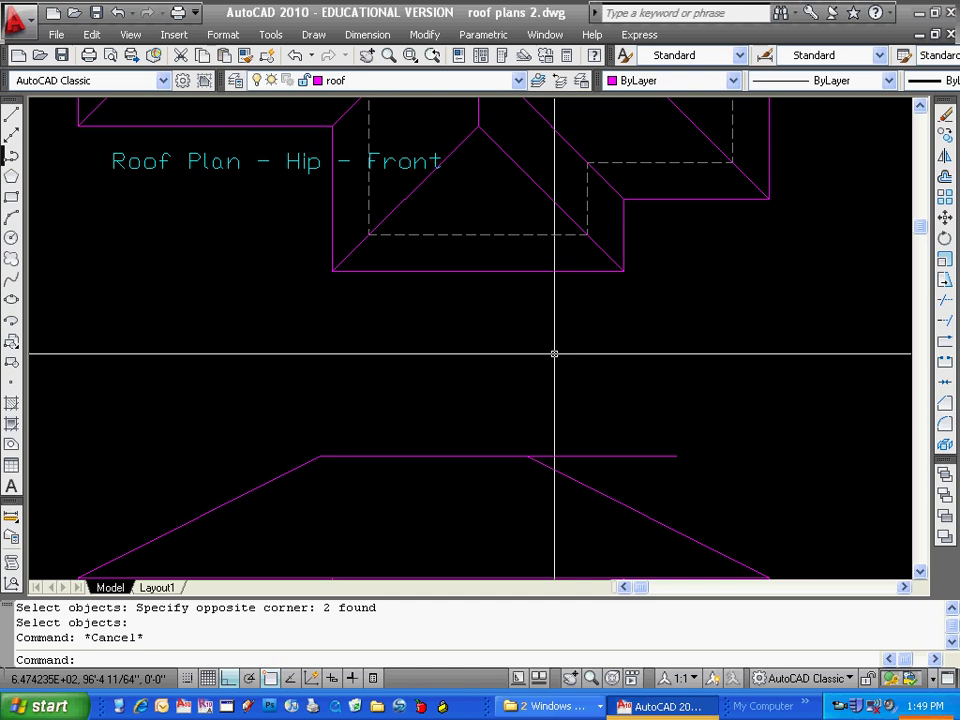
Trim the front elevation's ridge line where it overruns the top of the right slope
text(tr)
key(Return)
click(575, 374)
click(459, 472)
key(Return)
key(Return)
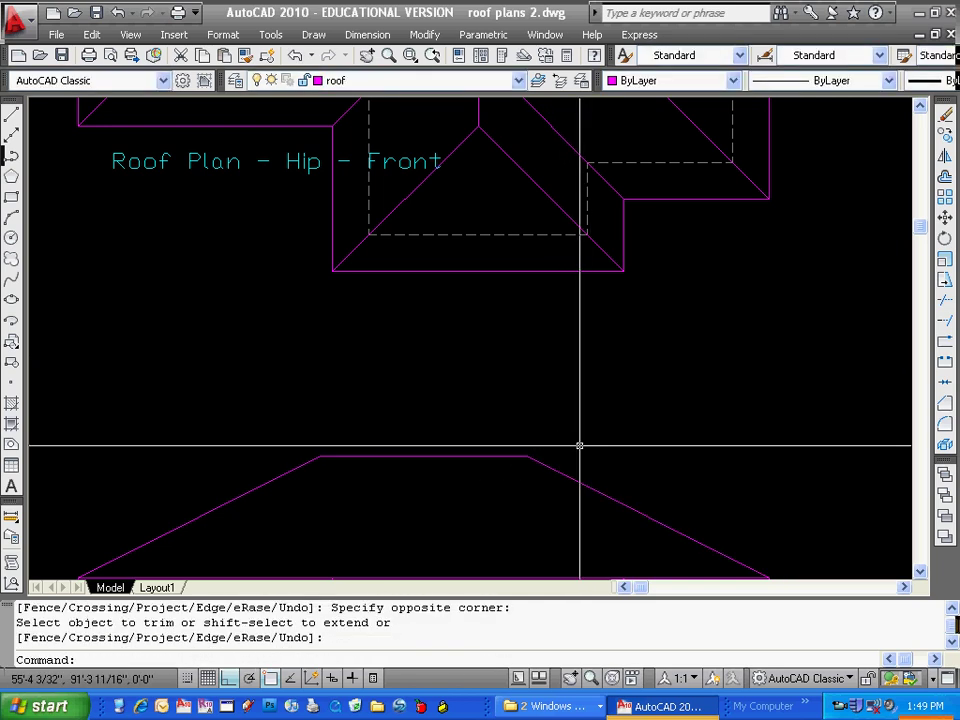
key(Escape)
Copy the front elevation's left slope line from its eave corner to the projecting wing's left fascia corner
scroll(582, 420, down, 5)
scroll(572, 388, up, 3)
mouse_move(554, 366)
middle_down()
mouse_move(572, 368)
mouse_move(566, 357)
middle_up()
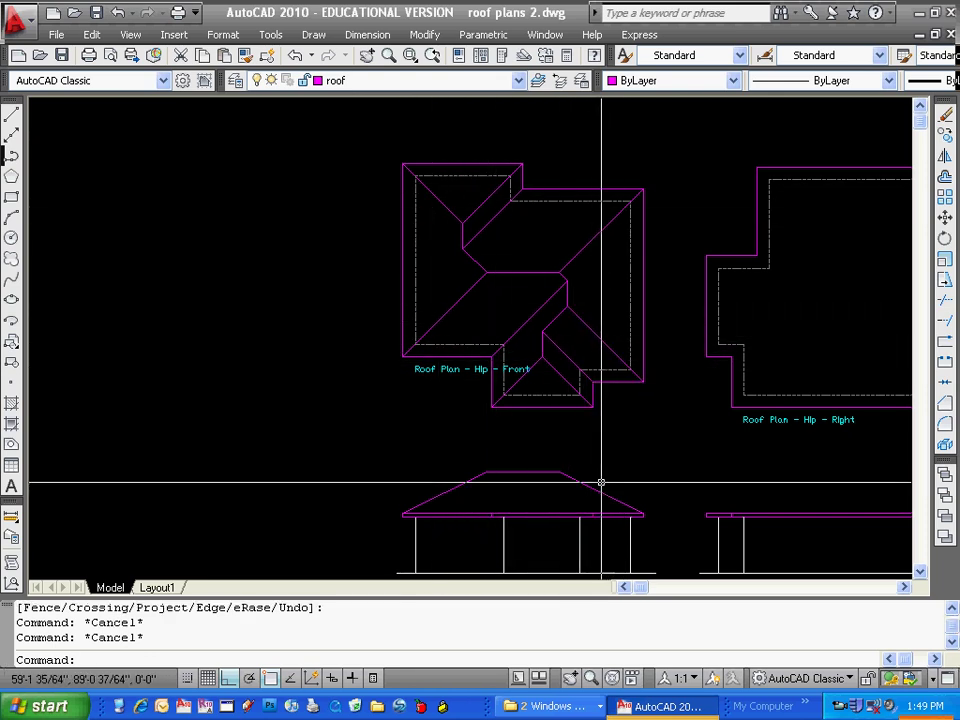
text(co)
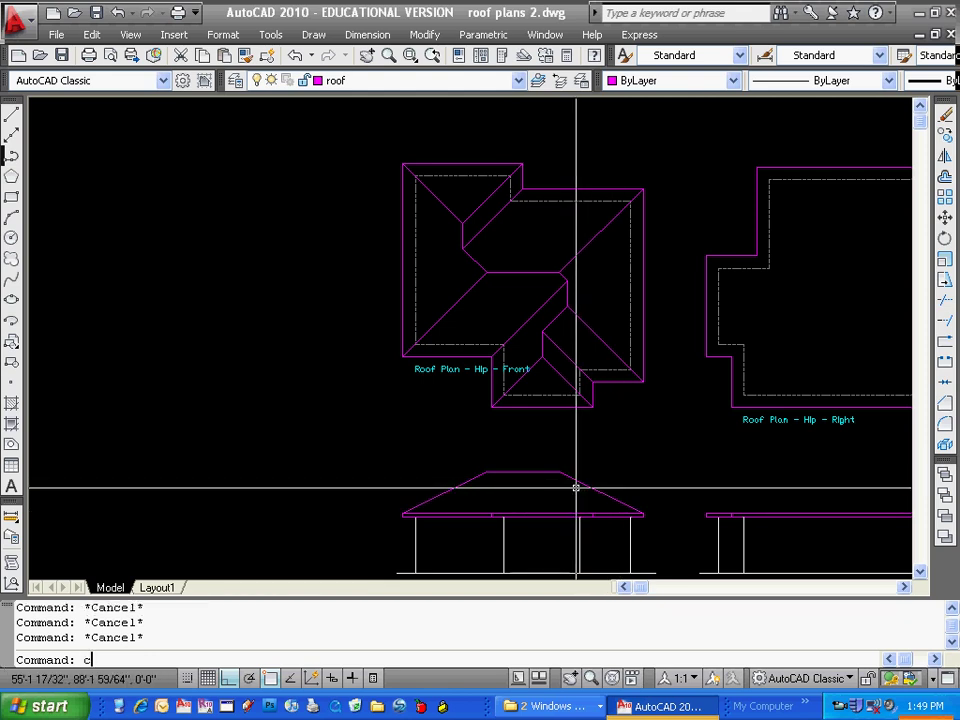
key(Return)
click(449, 491)
key(Return)
scroll(420, 513, up, 5)
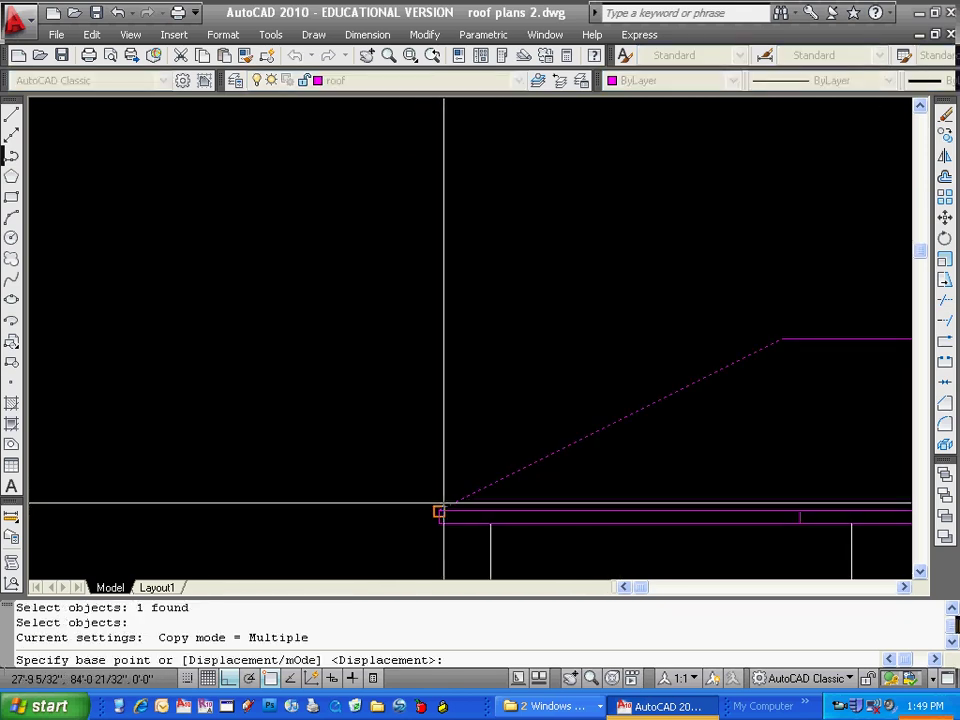
click(445, 511)
middle_drag(793, 478, 624, 465)
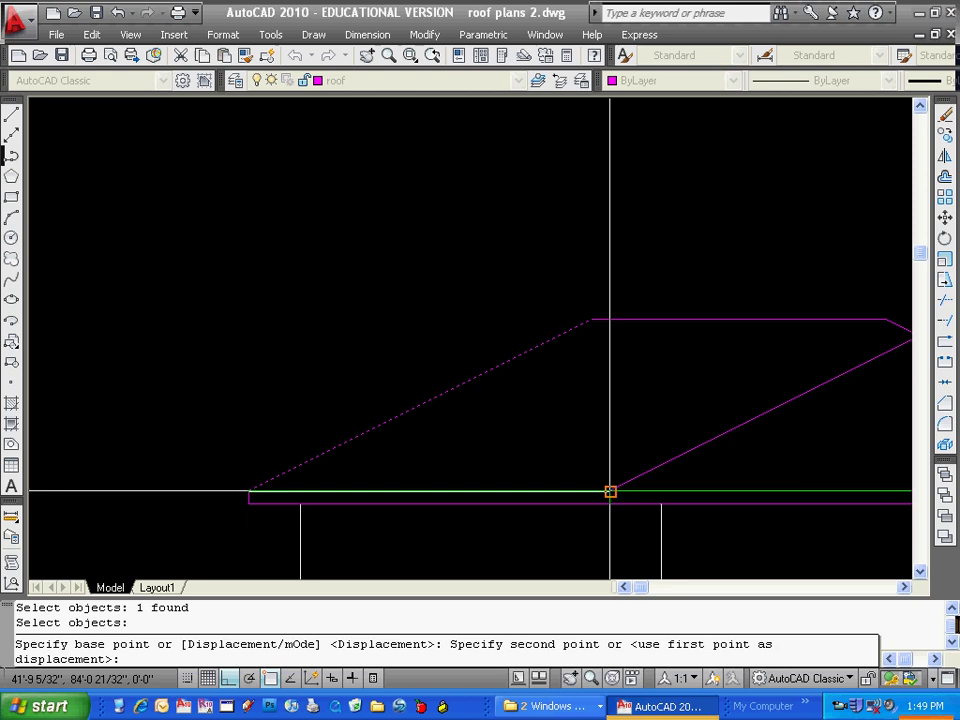
click(610, 495)
key(Escape)
scroll(760, 351, down, 5)
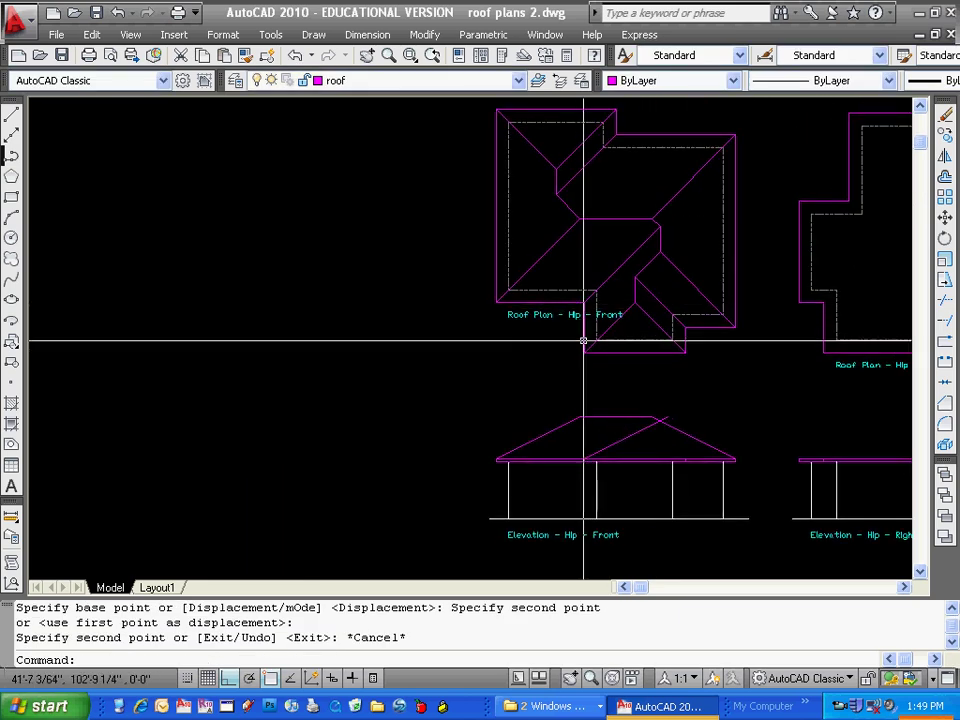
Trim the copied wing slope line where it passes beyond the front elevation's right roof slope
scroll(655, 441, up, 5)
key(Escape)
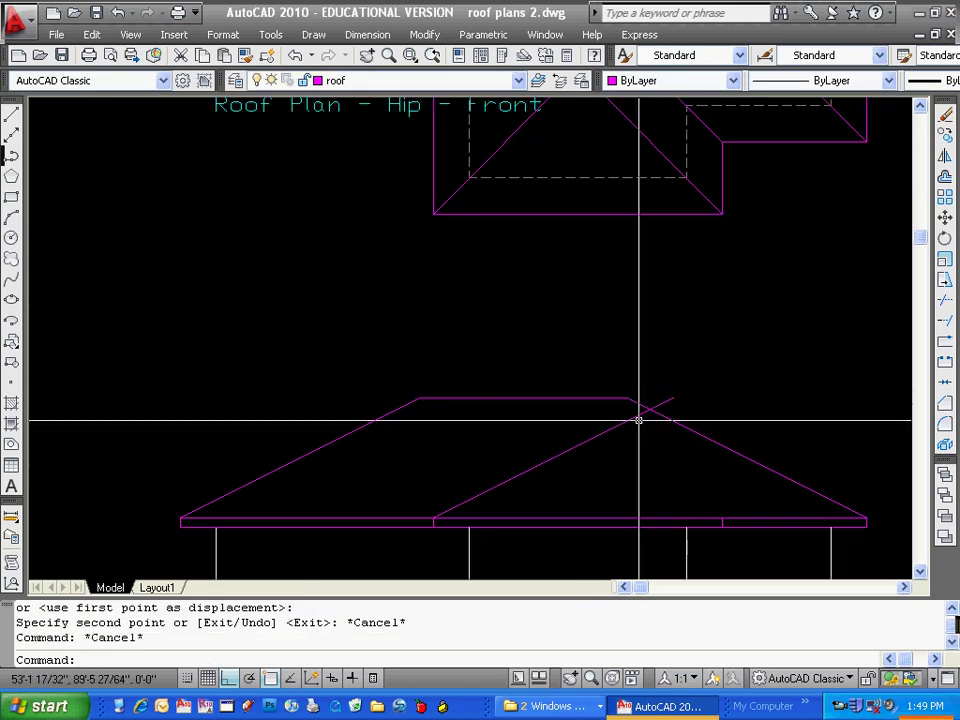
key(Escape)
text(tr)
key(Return)
click(684, 396)
click(651, 429)
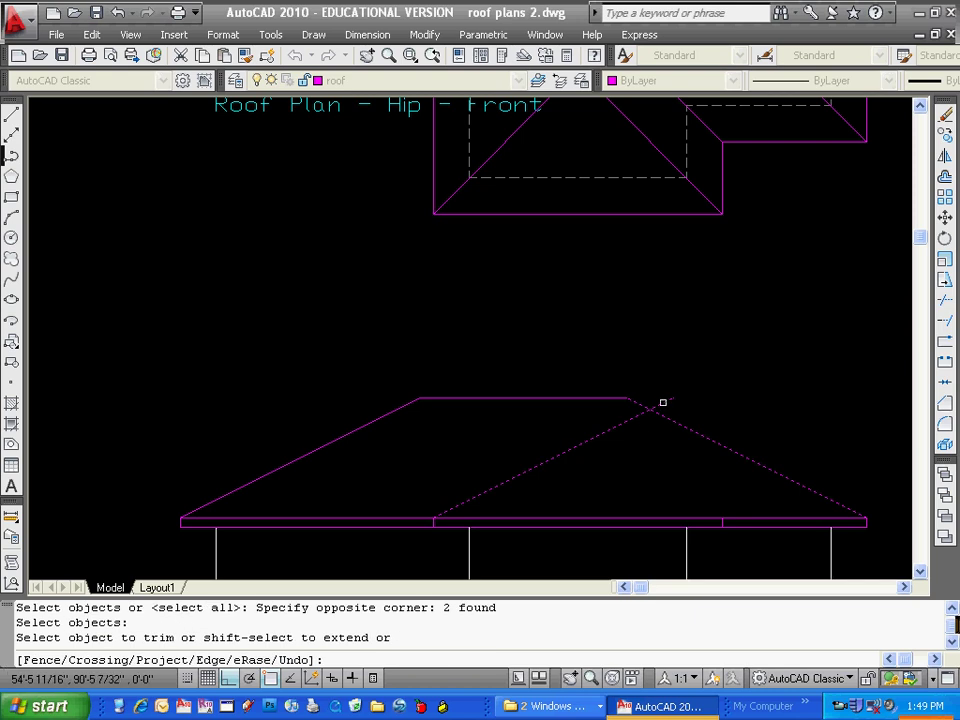
key(Escape)
Copy the front elevation's right slope line from its eave corner to the projecting wing's right fascia corner
scroll(690, 395, down, 6)
scroll(600, 355, up, 4)
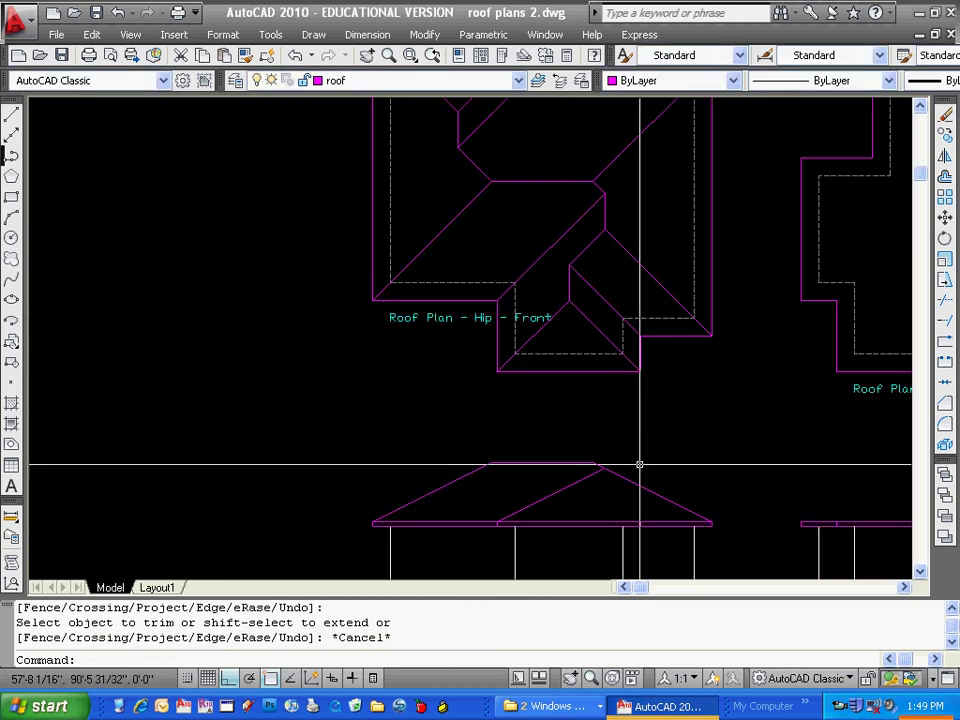
text(co)
key(Return)
key(Return)
scroll(700, 508, up, 4)
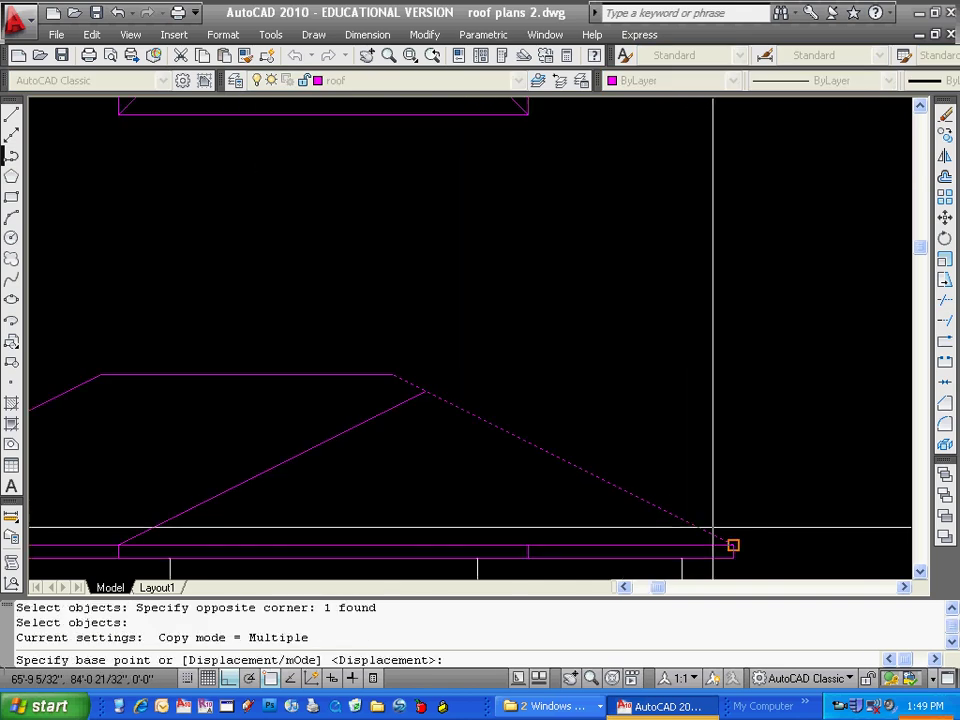
click(733, 546)
click(527, 546)
key(Escape)
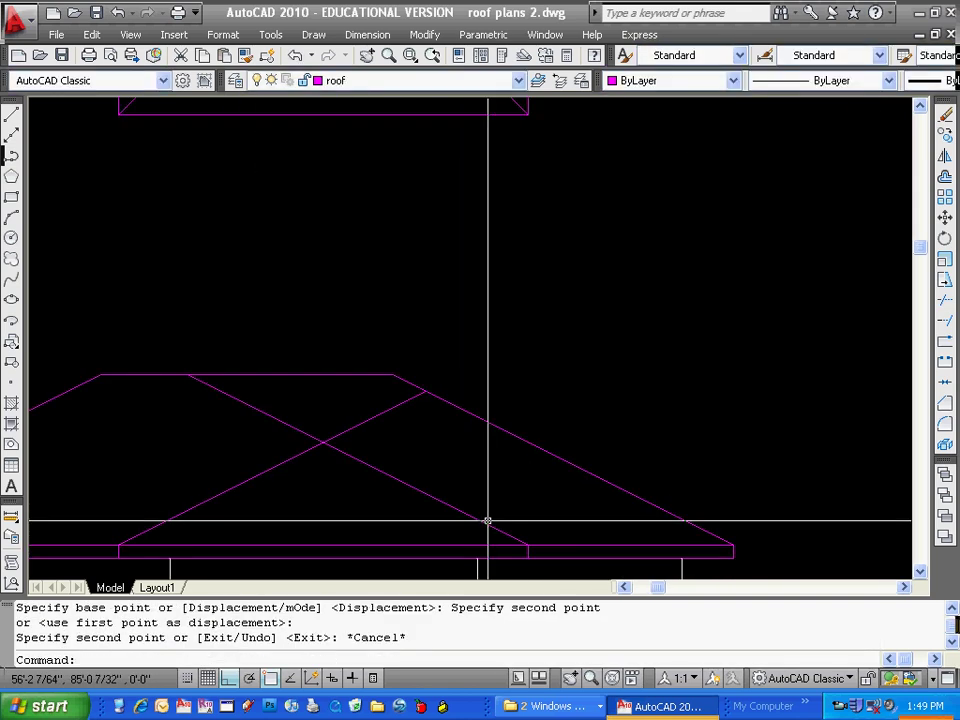
Trim the wing's right slope line above its intersection with the wing's left slope line
text(tr)
key(Return)
click(326, 444)
click(312, 420)
key(Return)
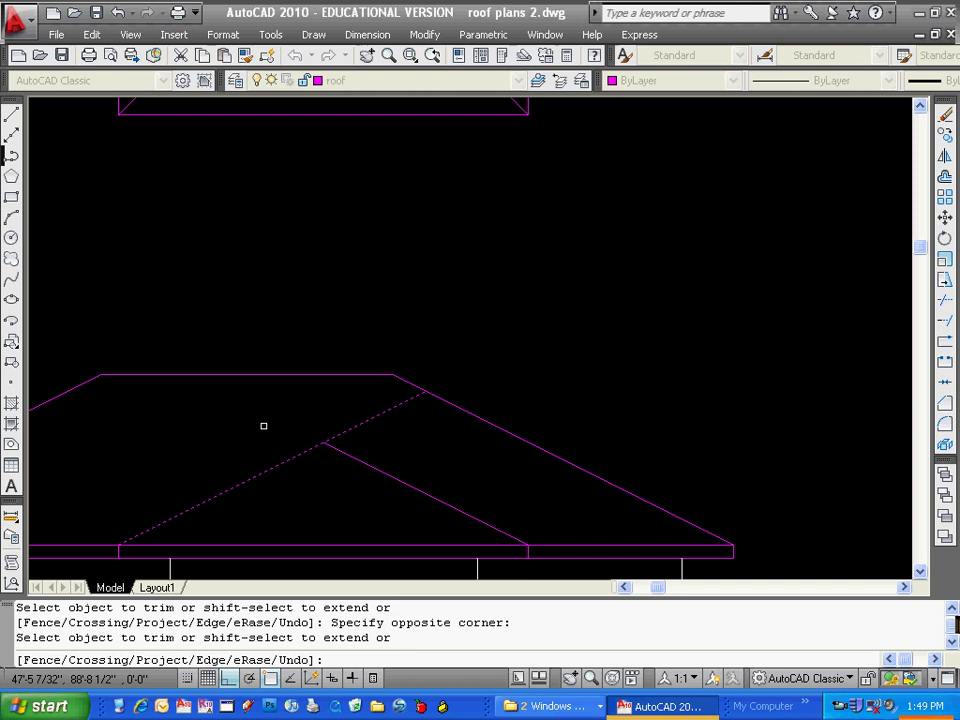
key(Escape)
Check the wing peak's alignment between the front plan and elevation with a temporary vertical line, and erase that line
scroll(263, 426, down, 6)
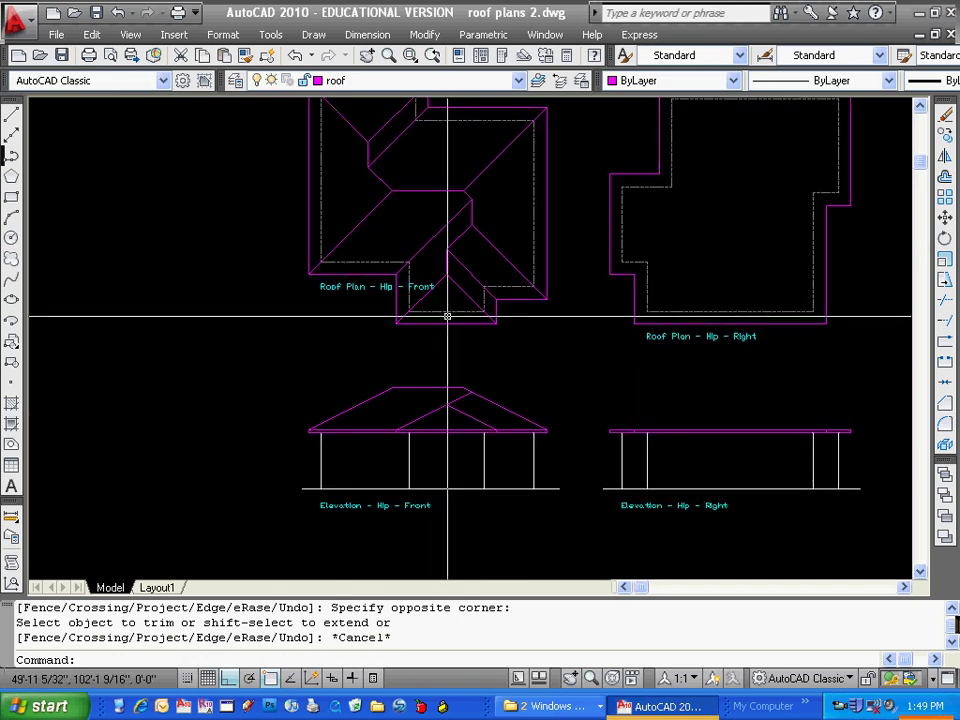
click(11, 114)
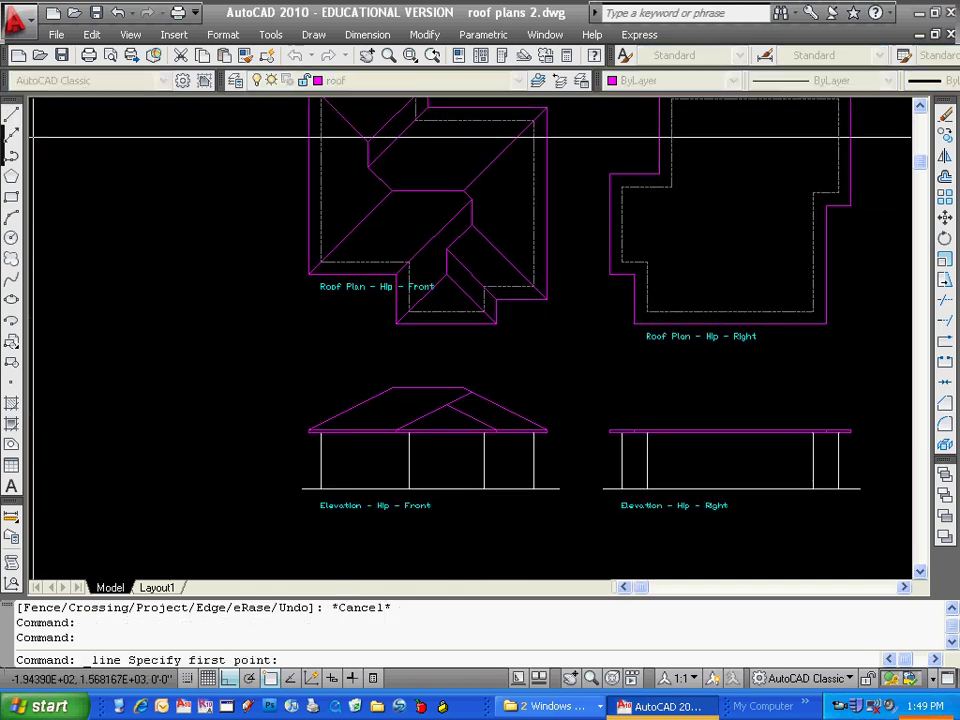
click(446, 274)
click(446, 443)
key(Return)
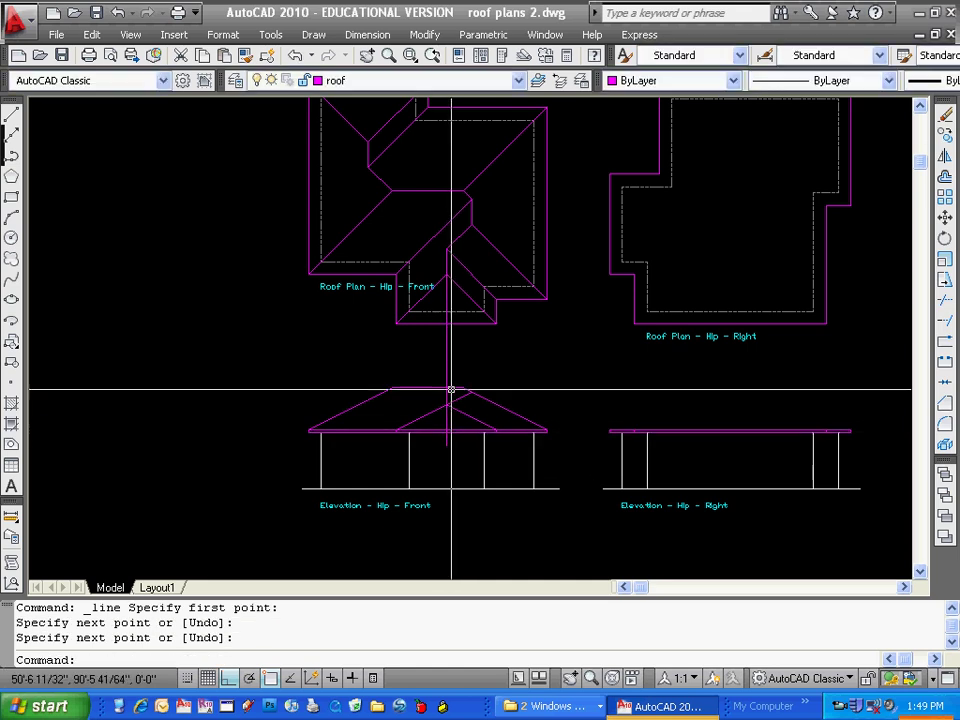
scroll(455, 388, up, 5)
key(Escape)
text(e)
click(469, 314)
click(394, 339)
key(Return)
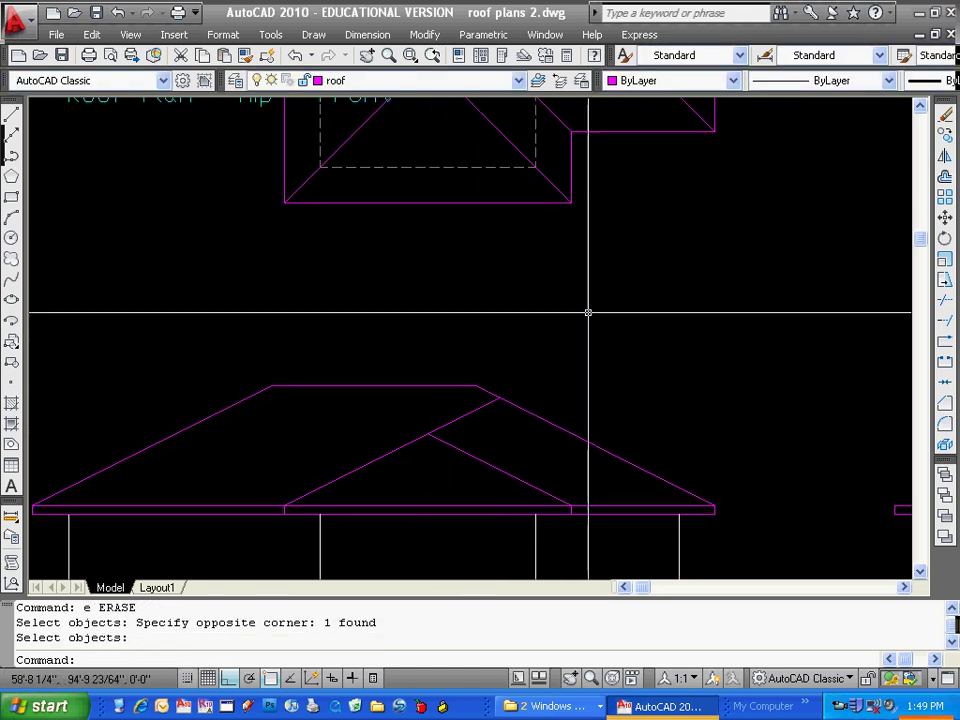
Project the front elevation's ridge height horizontally from the ridge's right end across the right elevation
scroll(560, 335, down, 4)
mouse_move(576, 369)
middle_down()
mouse_move(573, 384)
mouse_move(583, 388)
middle_up()
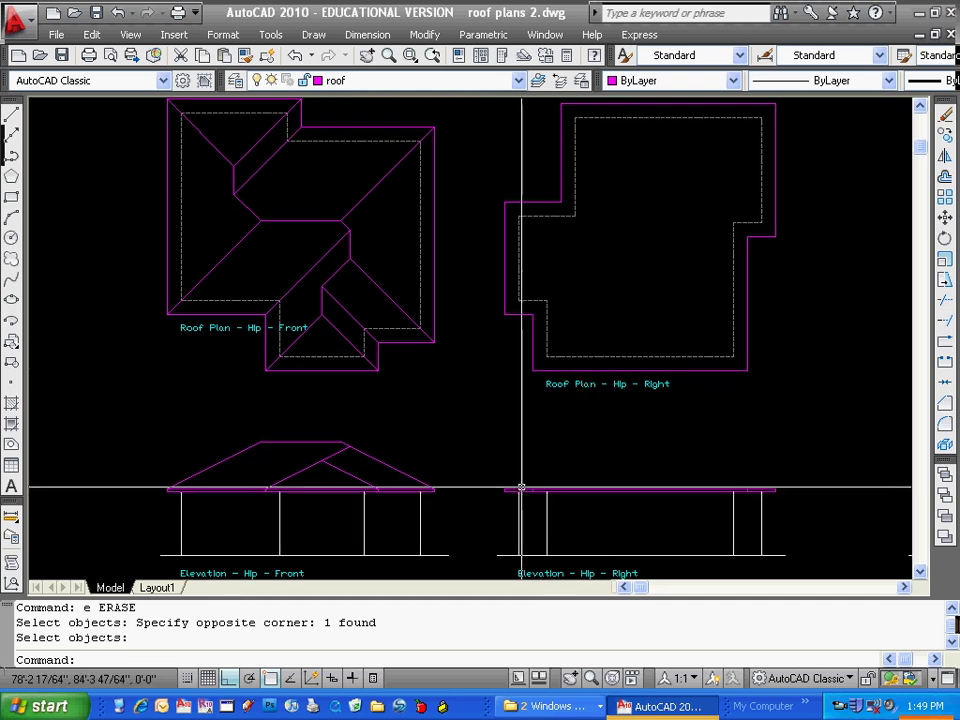
click(11, 115)
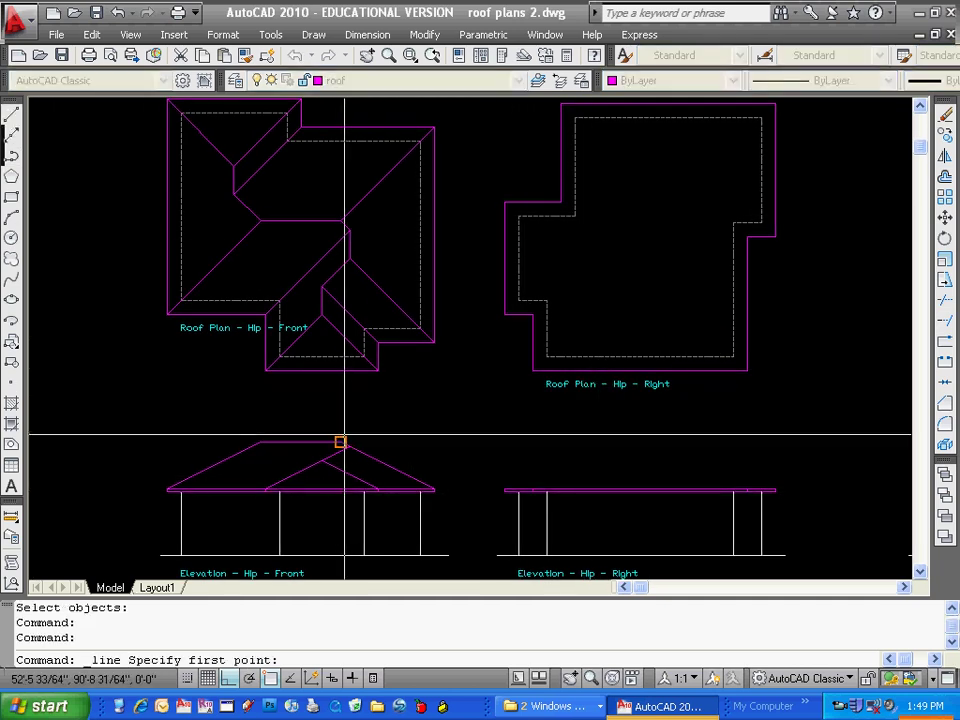
click(807, 441)
key(Escape)
key(Return)
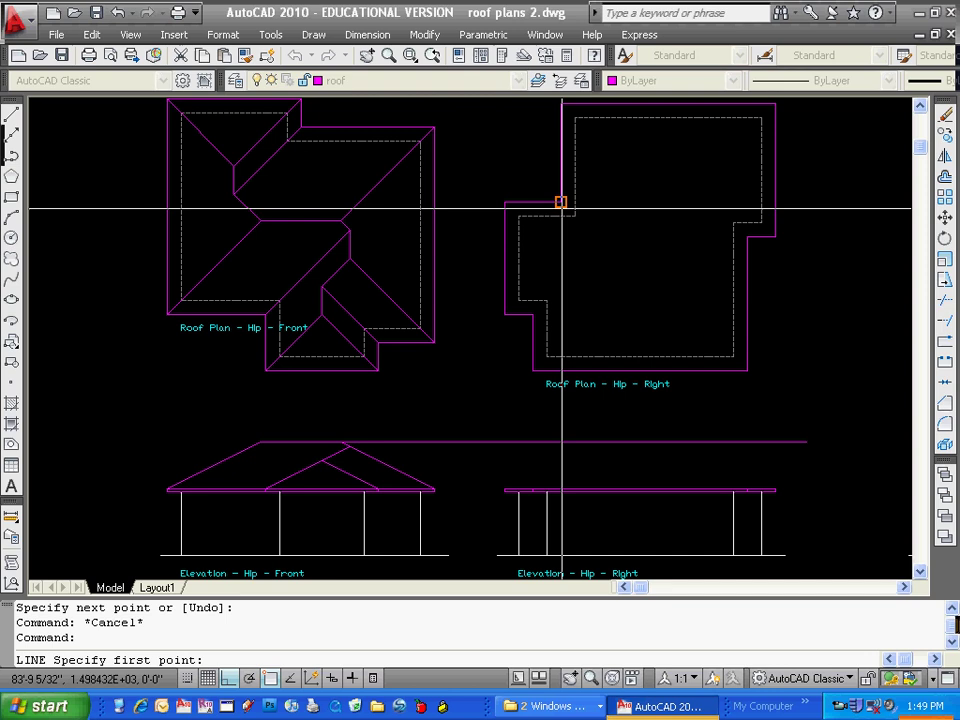
click(561, 203)
key(Escape)
key(Escape)
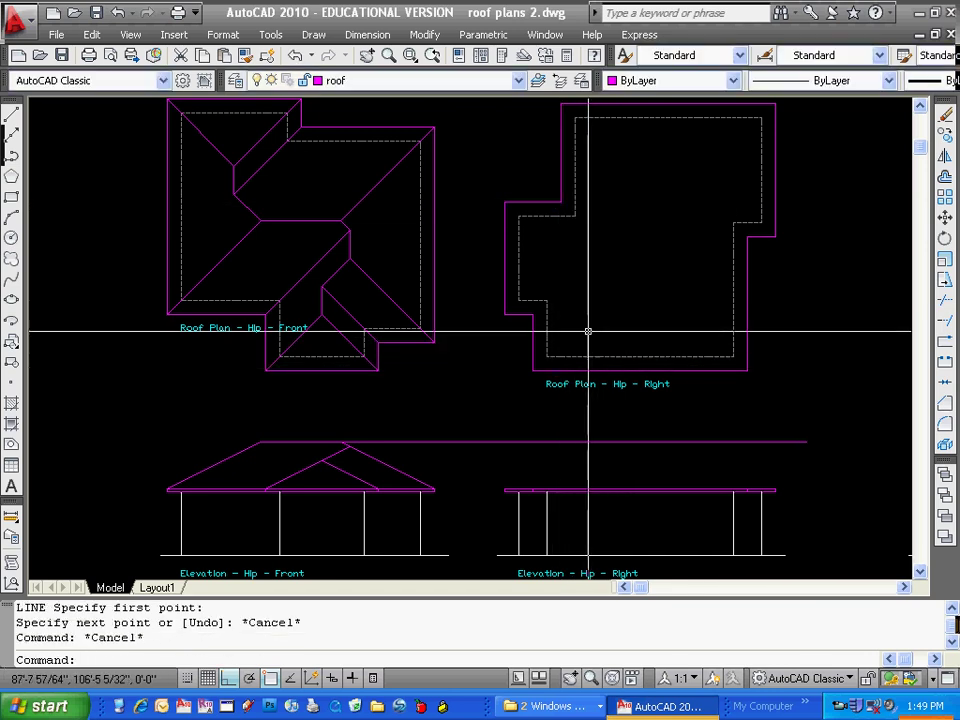
Copy all the ridge, hip and valley lines of the front hip roof plan to the empty area beside that plan
middle_drag(446, 276, 506, 341)
key(Escape)
key(Escape)
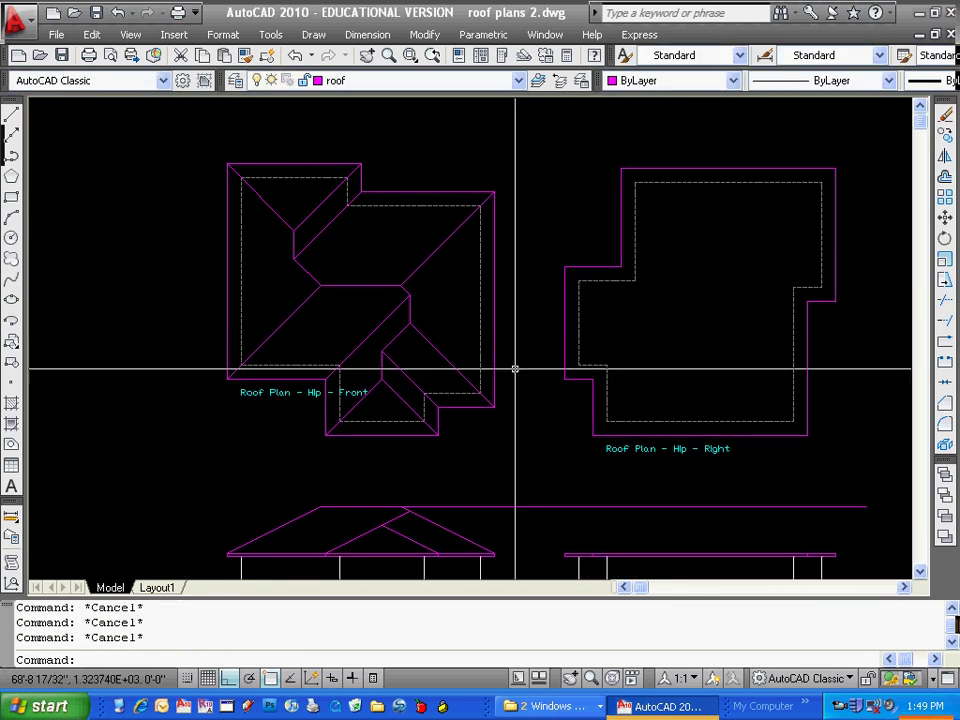
text(co)
key(Return)
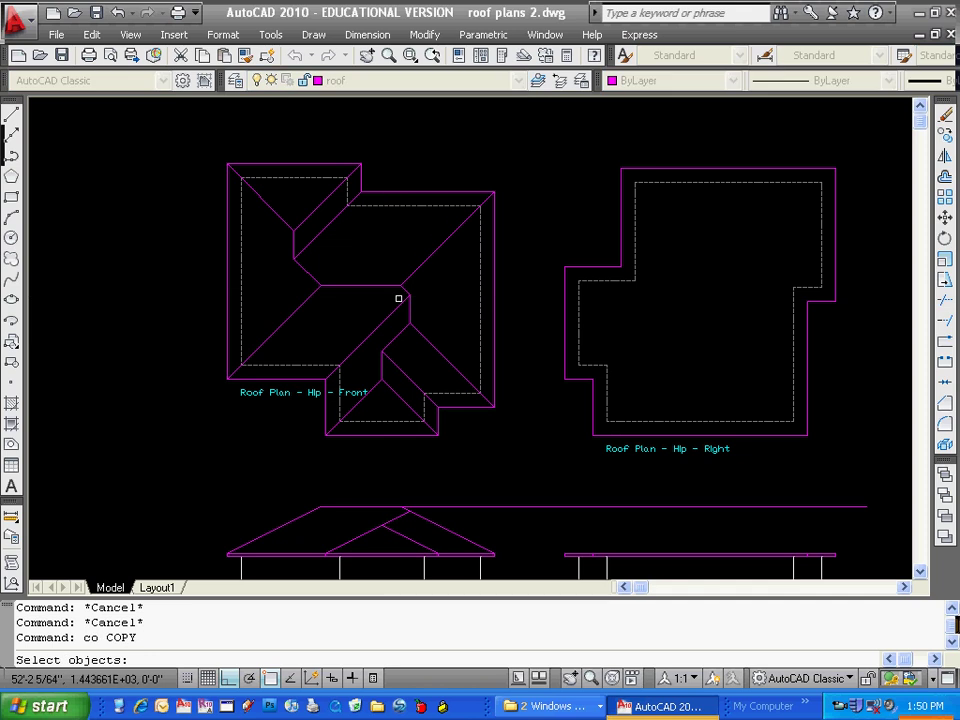
click(422, 235)
click(286, 330)
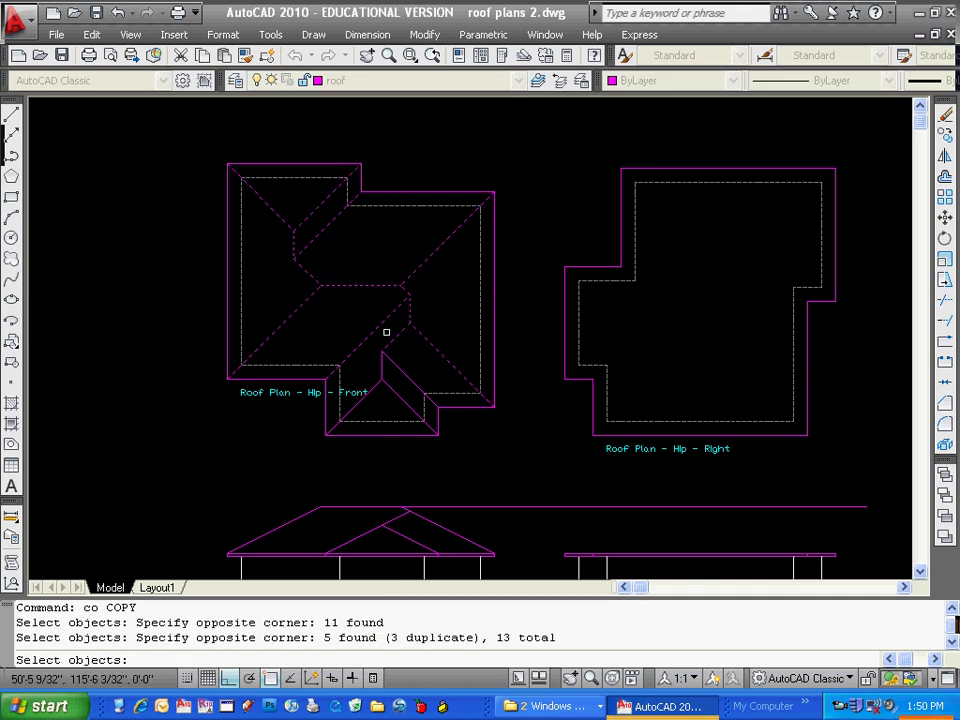
click(378, 389)
key(Return)
click(439, 314)
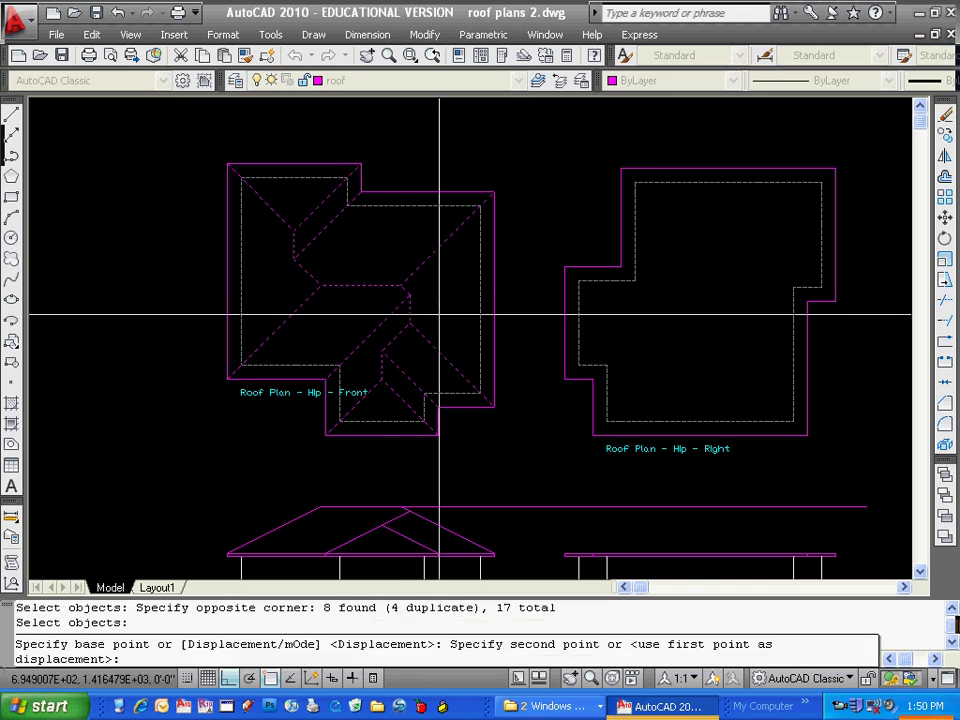
middle_drag(214, 336, 436, 331)
click(259, 333)
key(Escape)
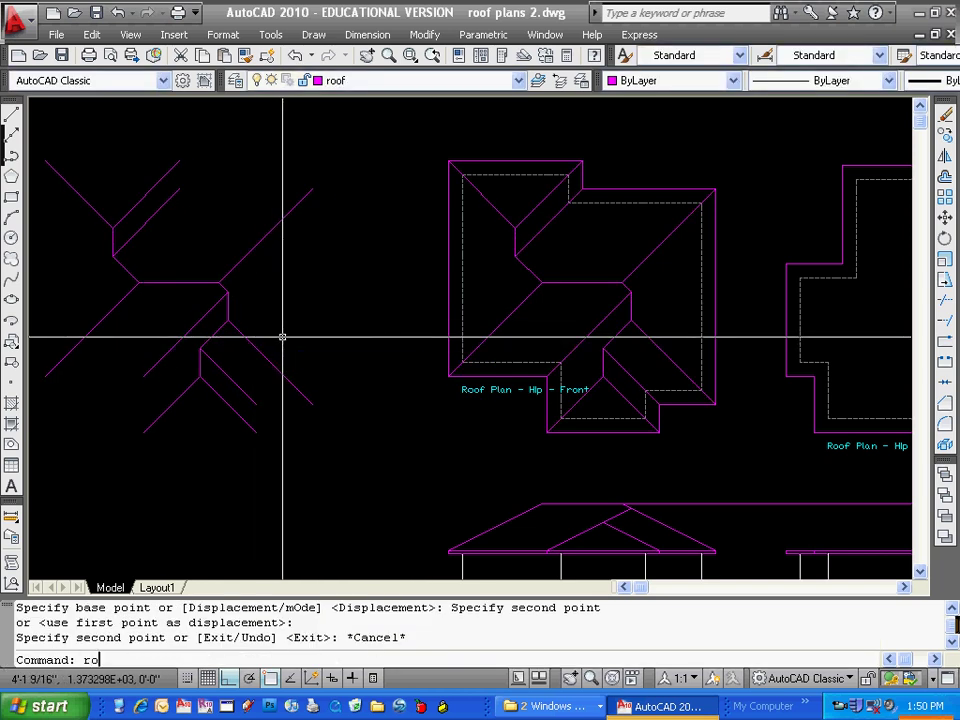
Rotate the copied ridge, hip and valley lines 90 degrees clockwise
text(ro)
key(Return)
click(313, 220)
click(91, 406)
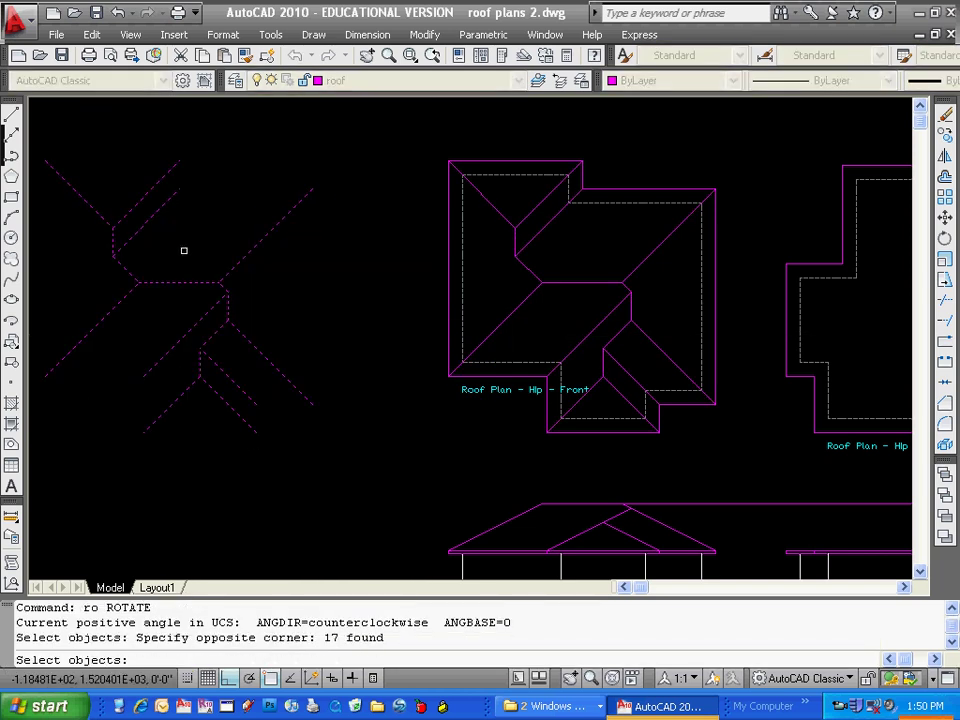
key(Return)
click(189, 287)
click(189, 456)
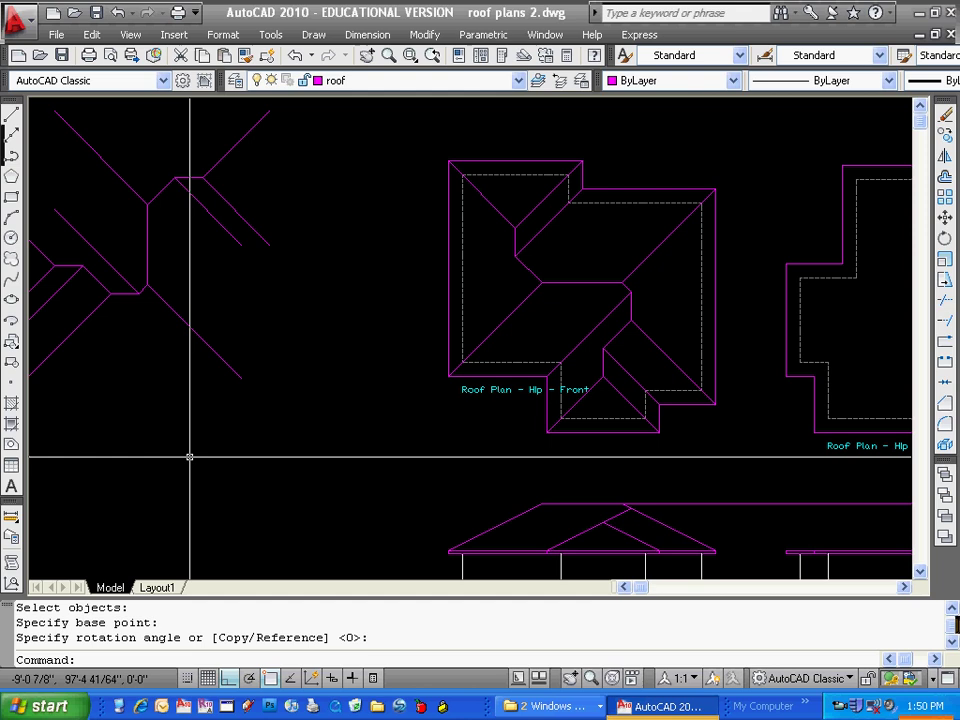
Move the rotated roof lines onto the right hip roof plan, matching their upper-right hip end to the outline's upper-right corner
middle_drag(239, 394, 381, 389)
text(m)
scroll(383, 388, down, 4)
key(Return)
click(444, 240)
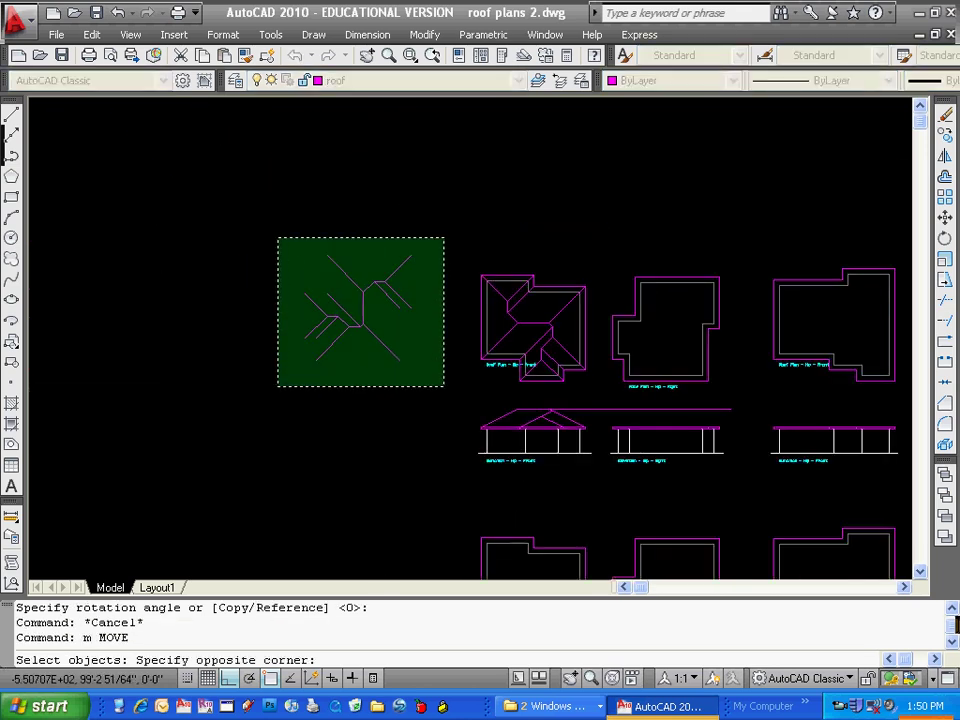
click(279, 386)
key(Return)
click(718, 278)
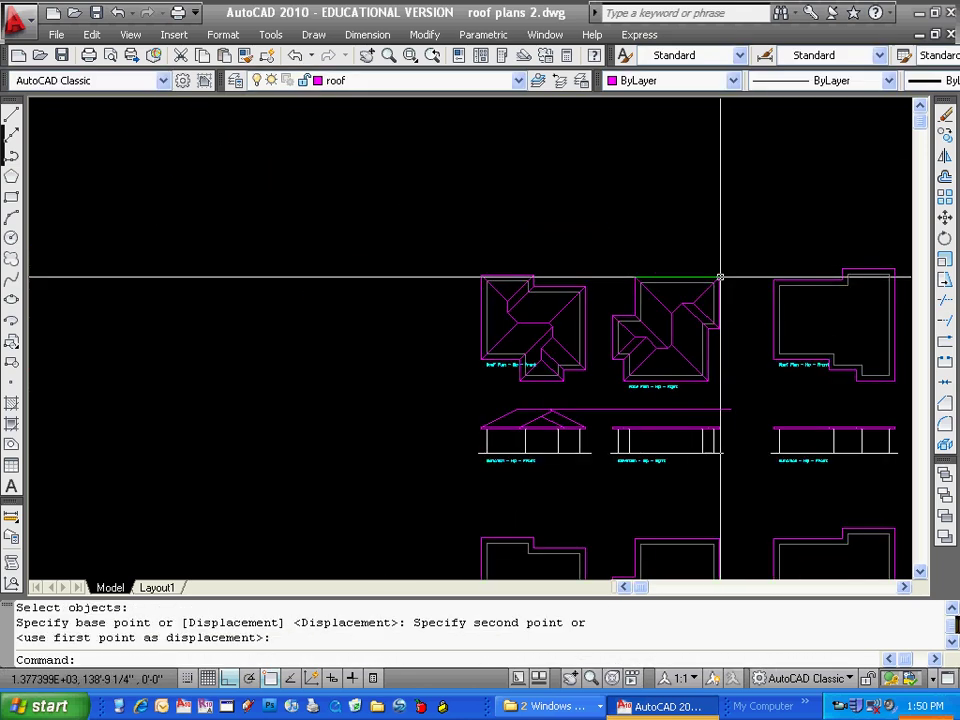
key(Escape)
scroll(658, 354, down, 1)
middle_drag(658, 354, 599, 351)
scroll(599, 351, up, 2)
key(Escape)
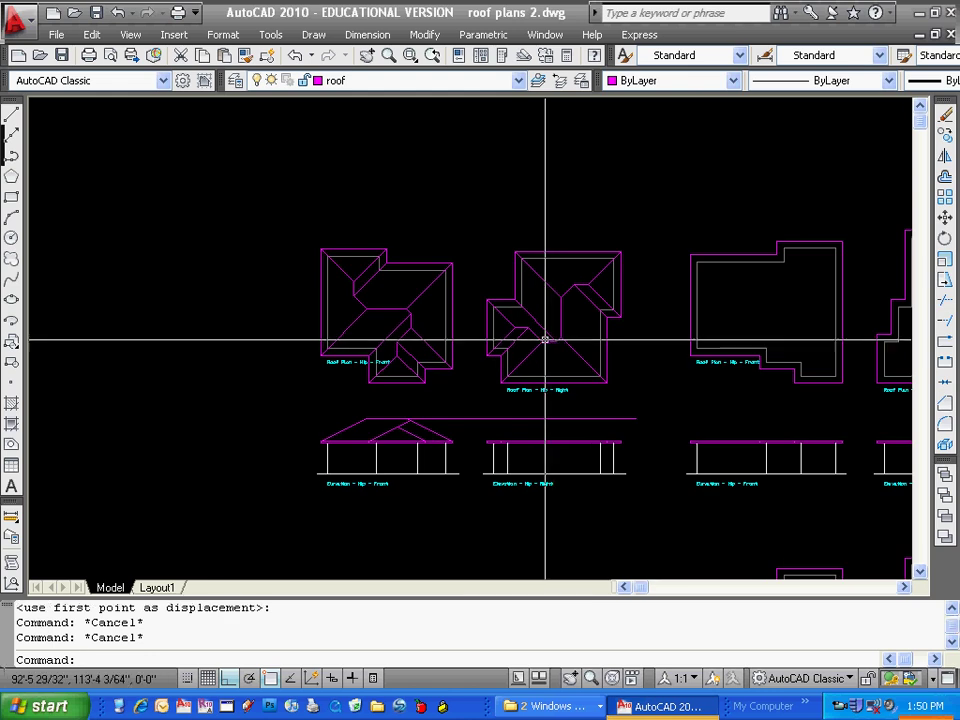
key(Escape)
Draw a vertical line from the right plan's inner upper-left eave corner down to its bottom eave line
click(12, 116)
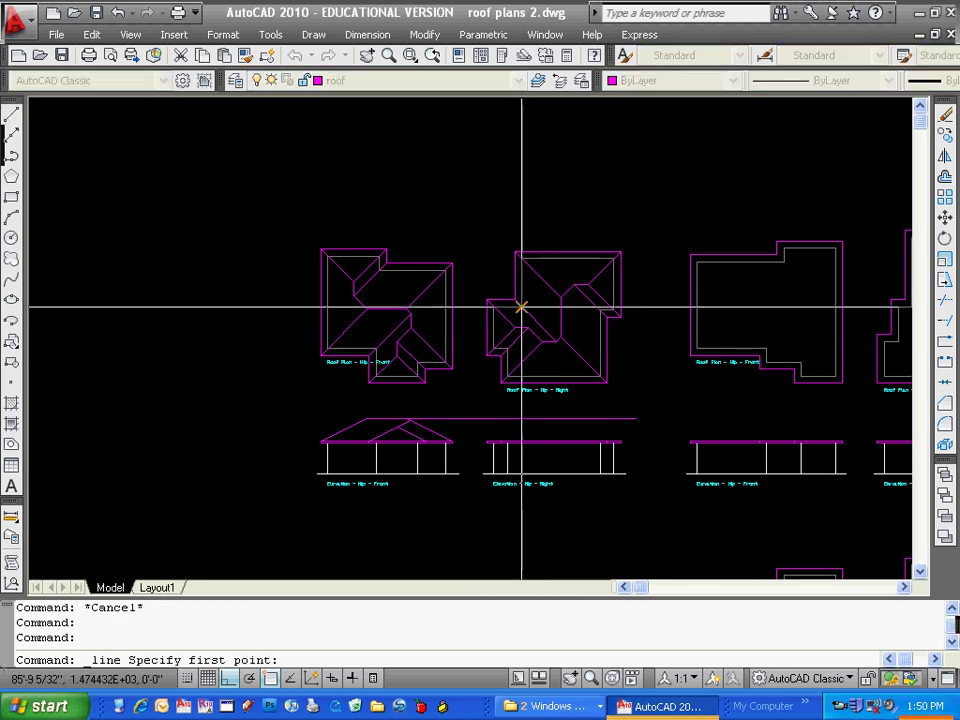
scroll(521, 304, up, 4)
click(499, 283)
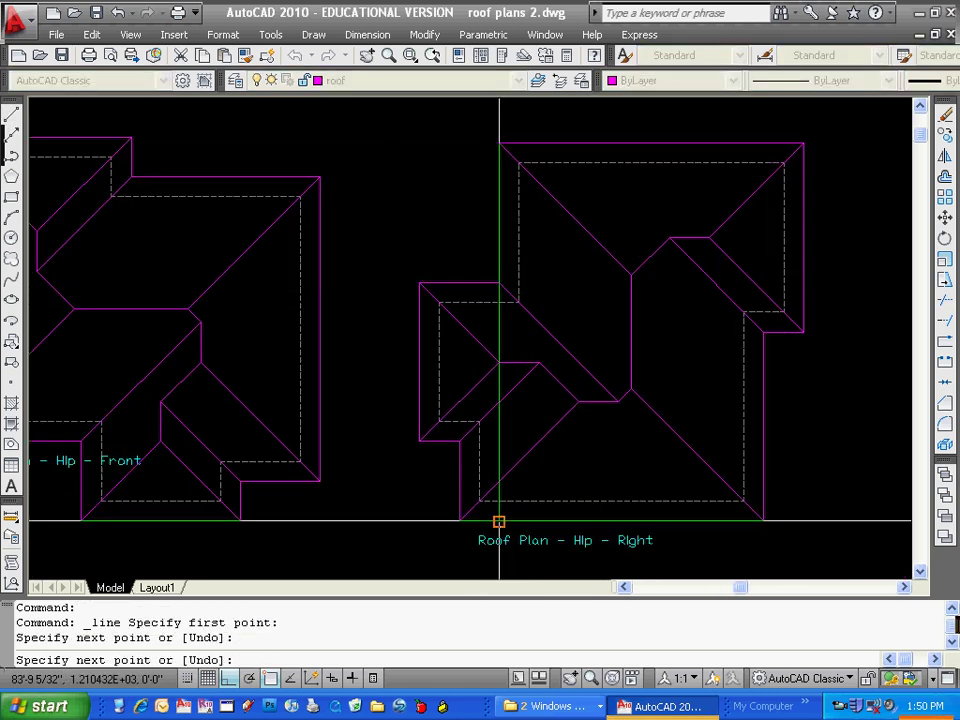
key(Escape)
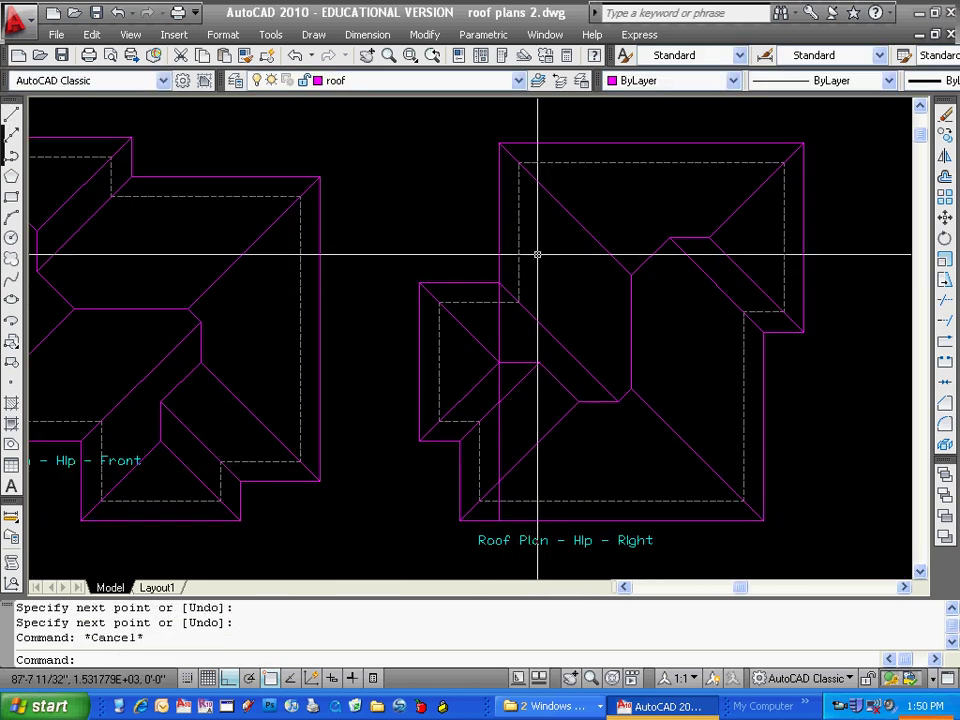
Stretch the vertical line's lower end down past the fascia of the right elevation
click(499, 318)
middle_drag(501, 529, 512, 424)
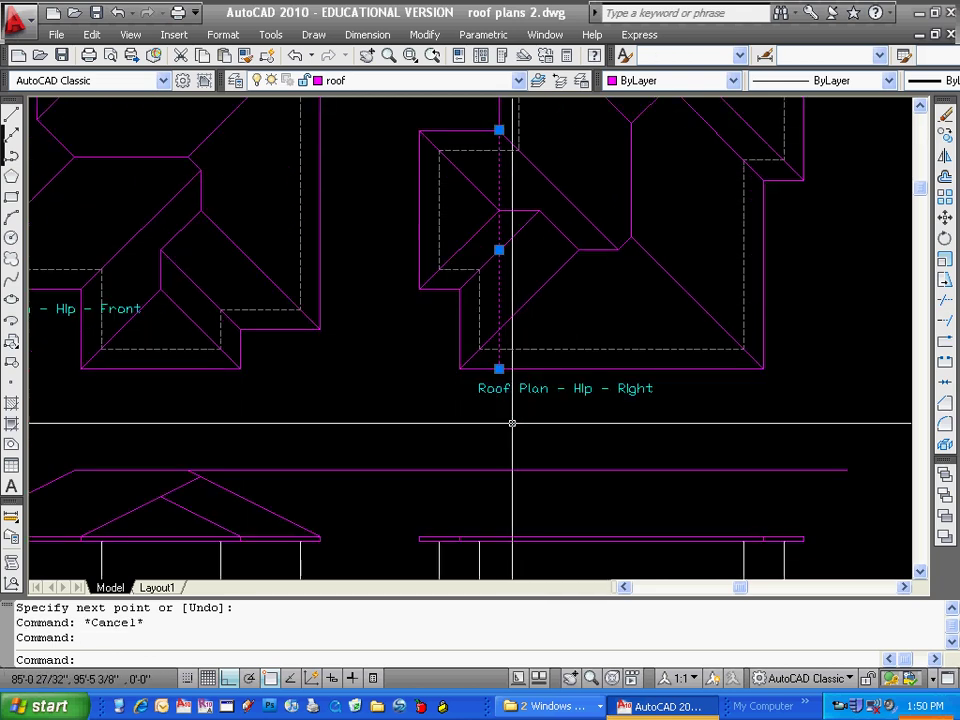
click(499, 370)
middle_drag(499, 536, 501, 460)
key(Escape)
key(Escape)
key(Escape)
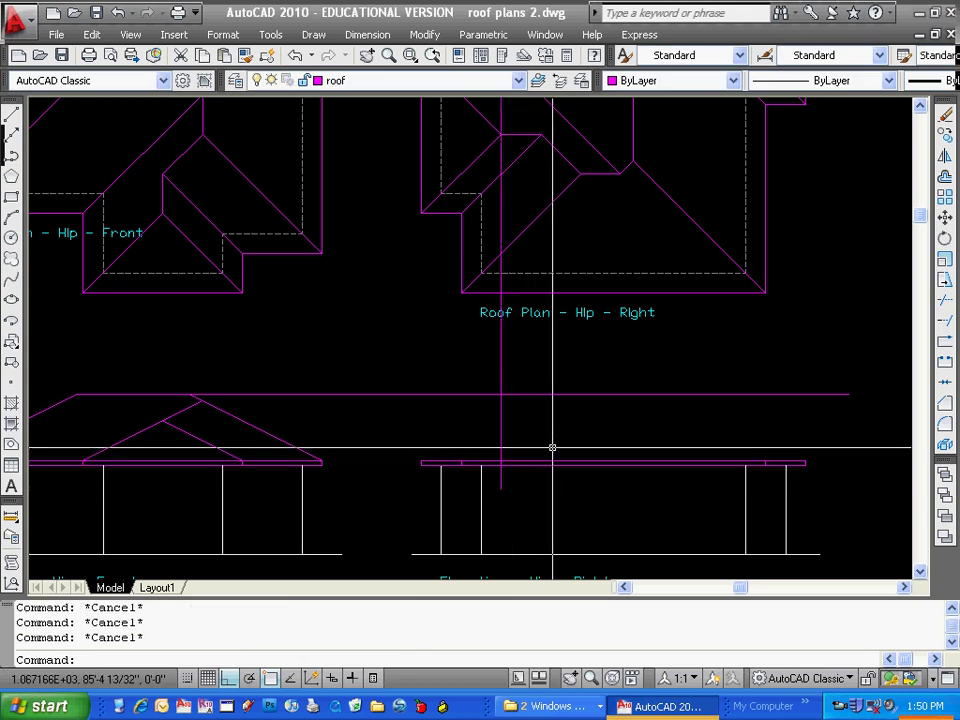
Copy the front elevation's left slope line from its eave corner to where the vertical projection line meets the right elevation's fascia top
middle_drag(355, 464, 504, 439)
text(co)
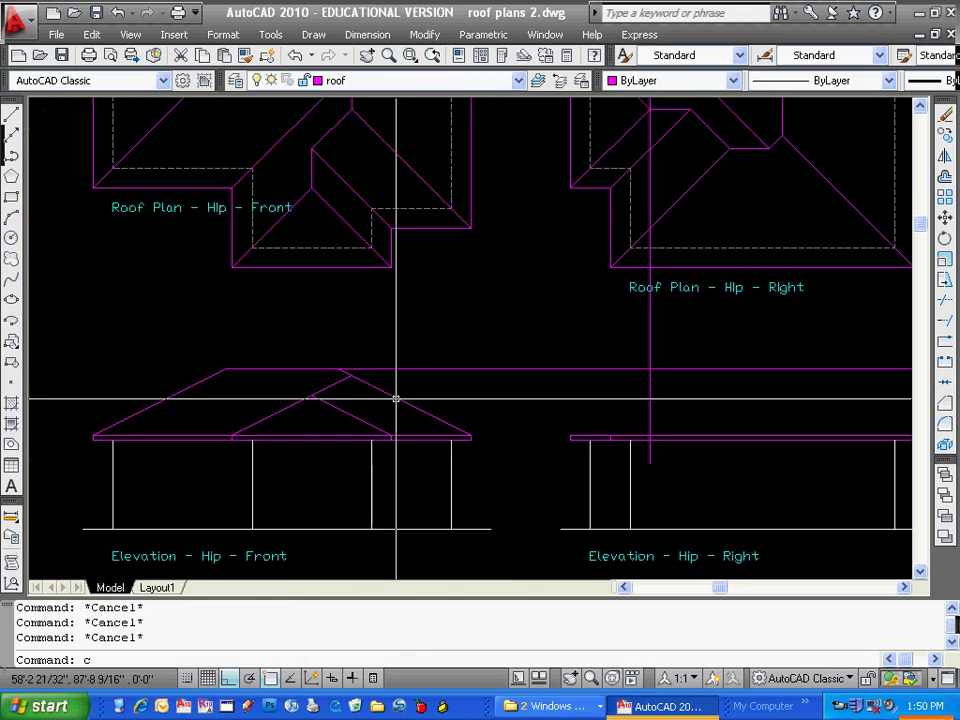
key(Return)
click(175, 395)
key(Return)
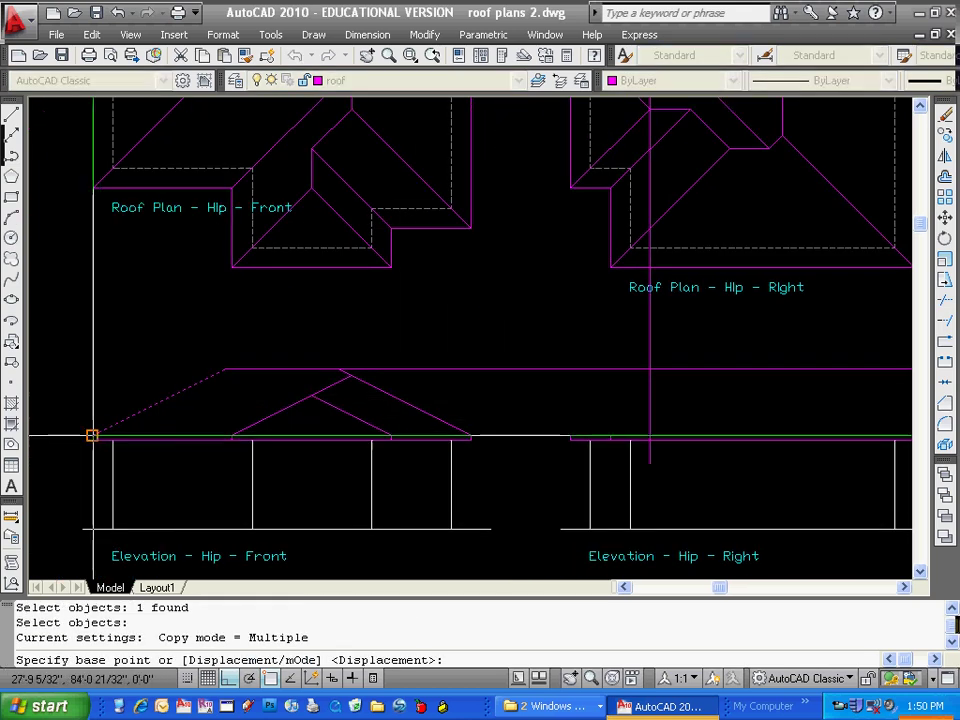
click(91, 436)
click(650, 436)
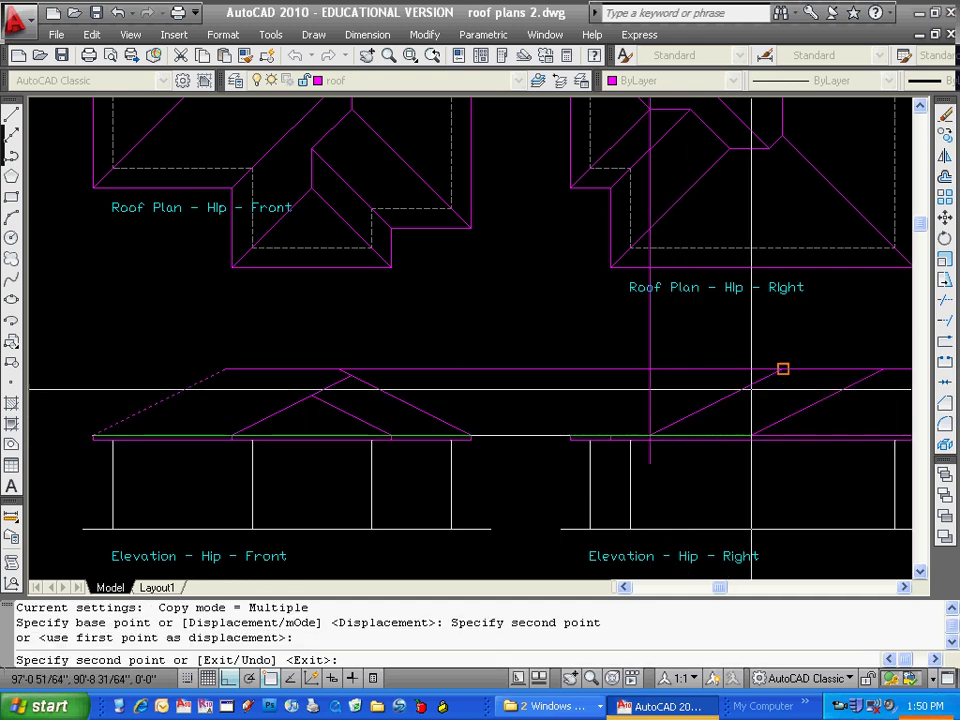
scroll(771, 381, down, 6)
middle_drag(771, 381, 617, 407)
scroll(668, 395, up, 3)
key(Escape)
key(Escape)
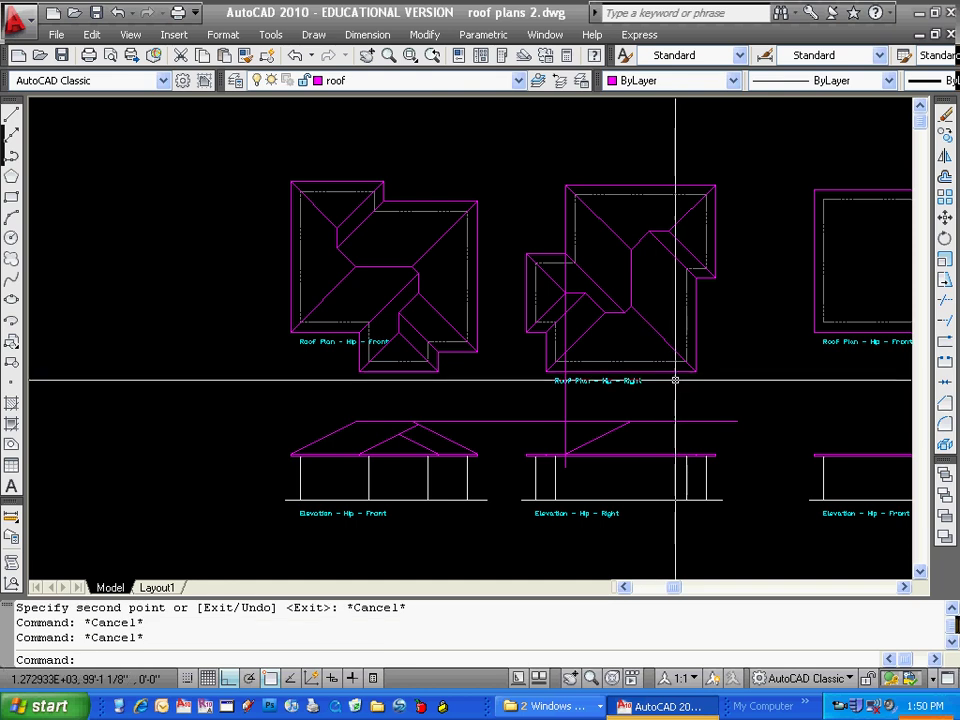
key(Escape)
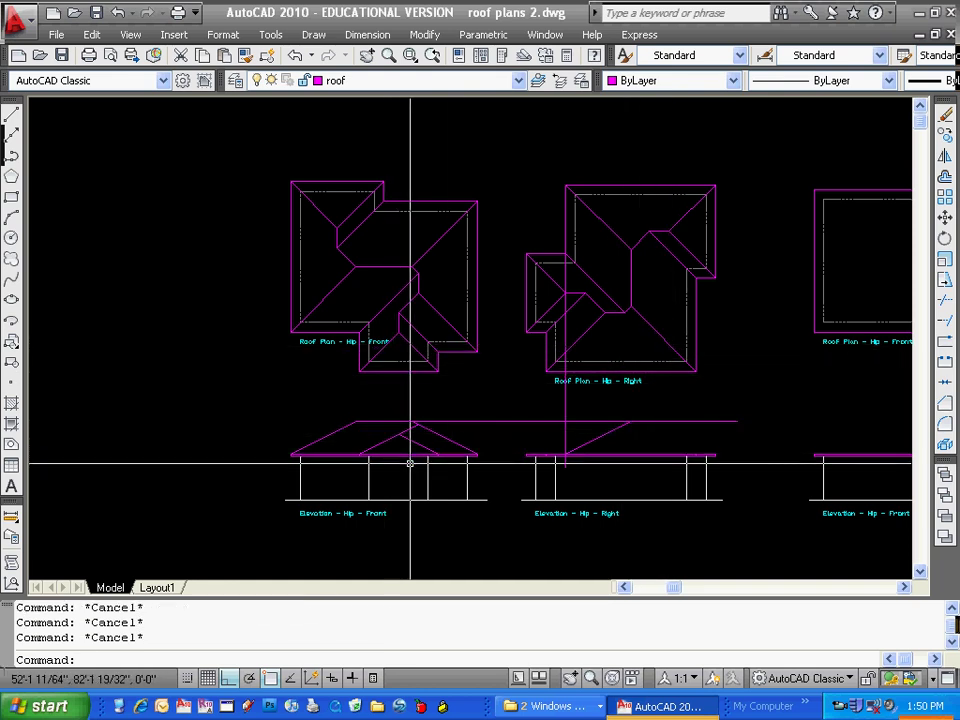
Copy the front elevation's right slope line from its eave corner to the right elevation's outer right fascia corner
text(co)
key(Return)
scroll(447, 447, up, 3)
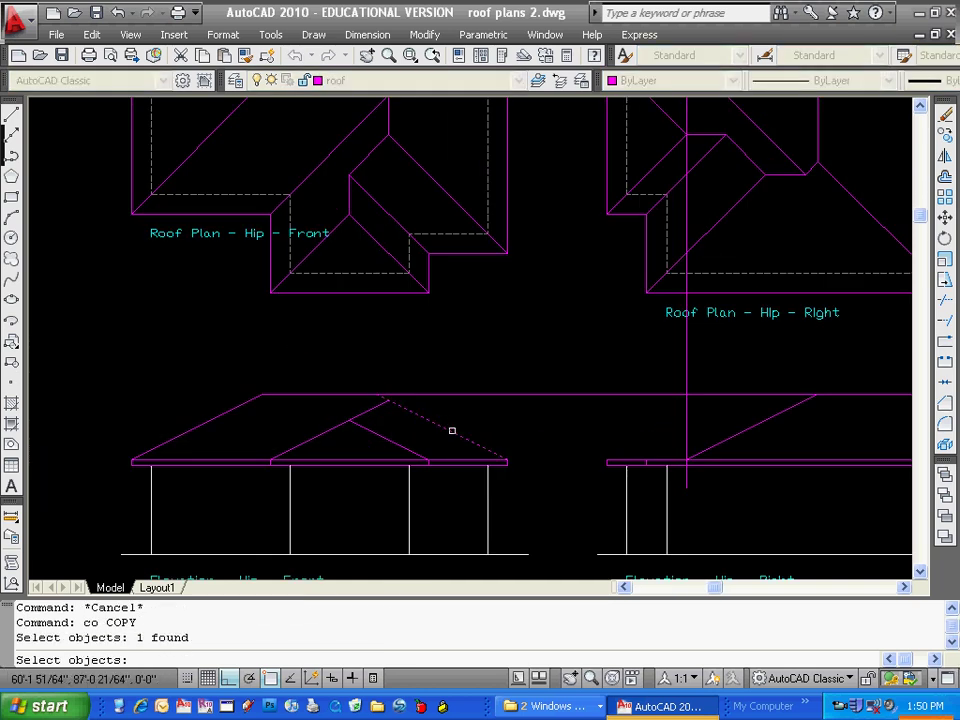
key(Return)
click(507, 459)
middle_drag(671, 454, 459, 461)
scroll(814, 450, up, 3)
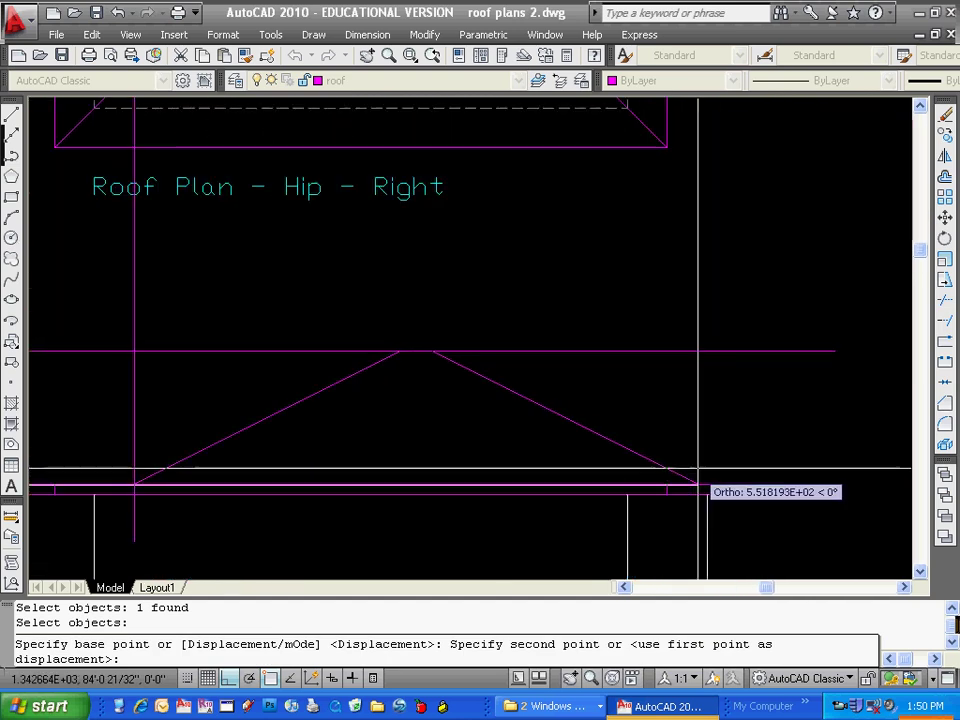
click(747, 489)
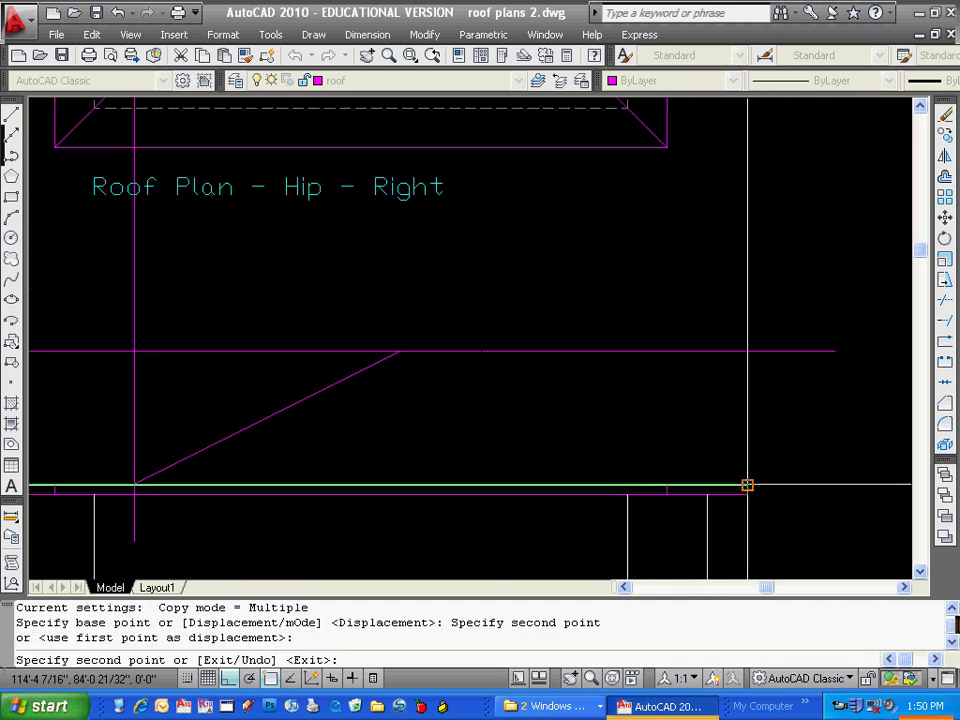
key(Escape)
scroll(448, 381, down, 4)
mouse_move(419, 326)
middle_down()
mouse_move(470, 334)
mouse_move(452, 349)
middle_up()
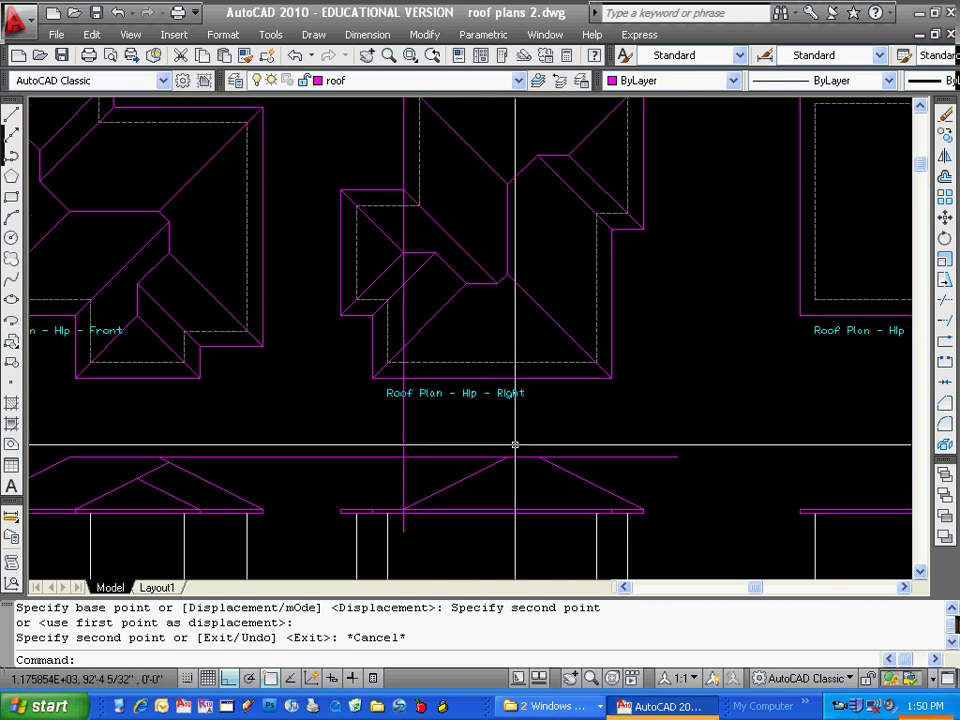
Move the right elevation's right slope line from the outer fascia corner to the inner fascia mark of the main roof
middle_drag(509, 365, 495, 396)
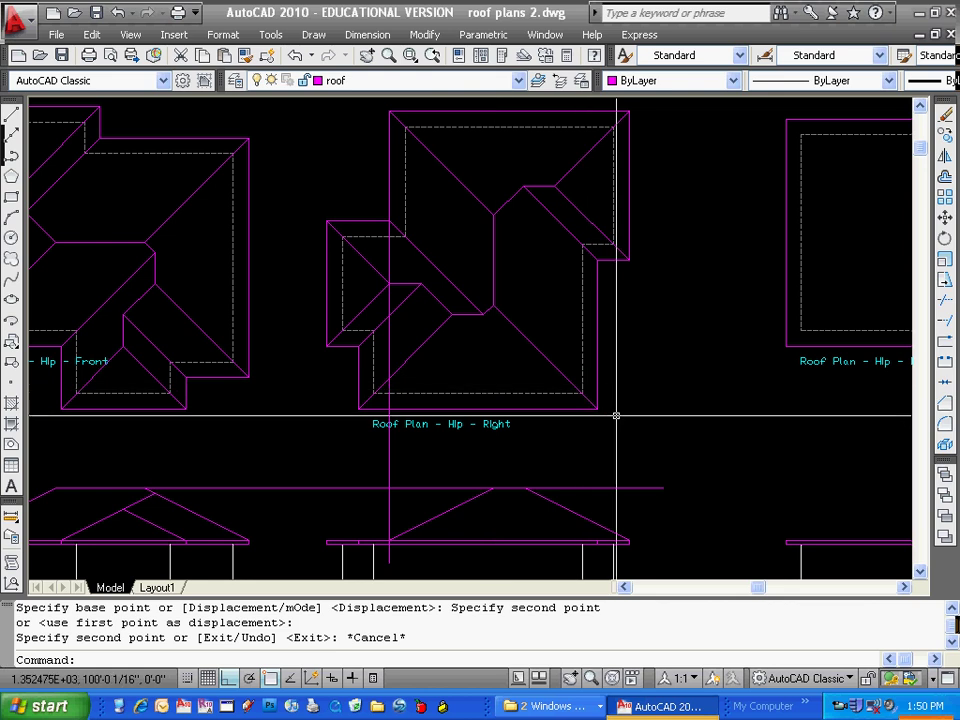
text(m)
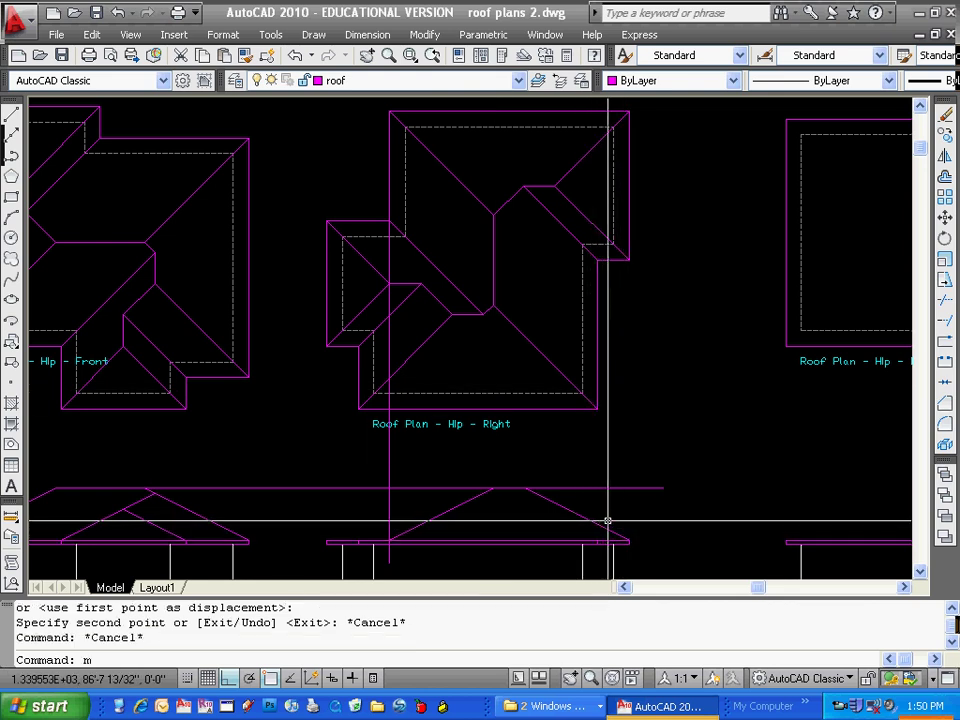
key(Return)
click(621, 510)
click(588, 527)
key(Return)
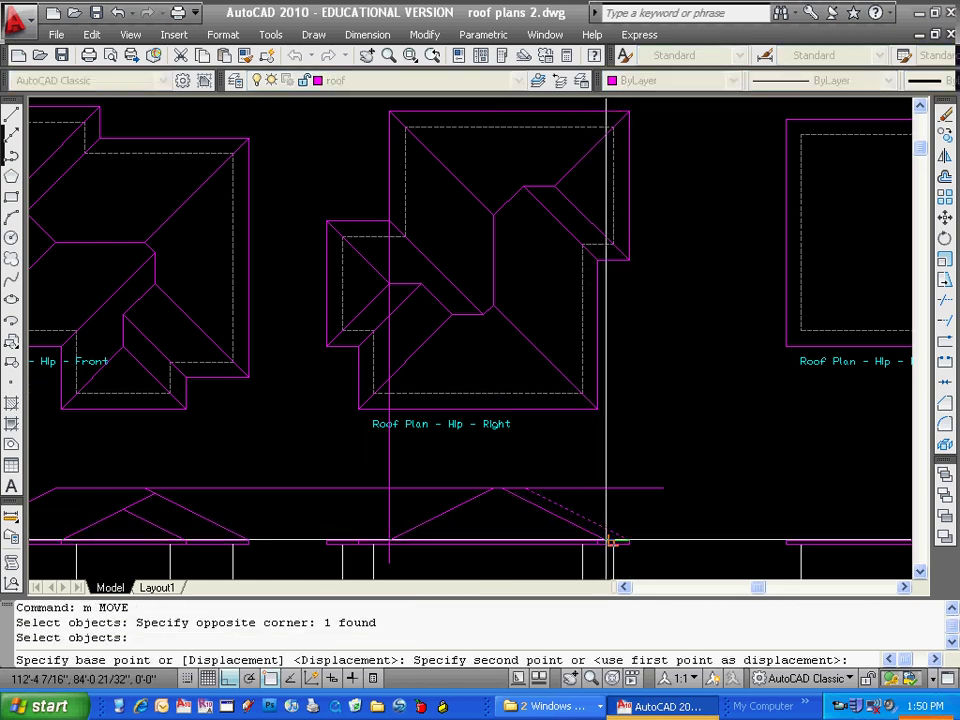
key(Escape)
Examine the right elevation's roof peak and compare its slope lines with the front elevation and the right roof plan
scroll(525, 512, up, 5)
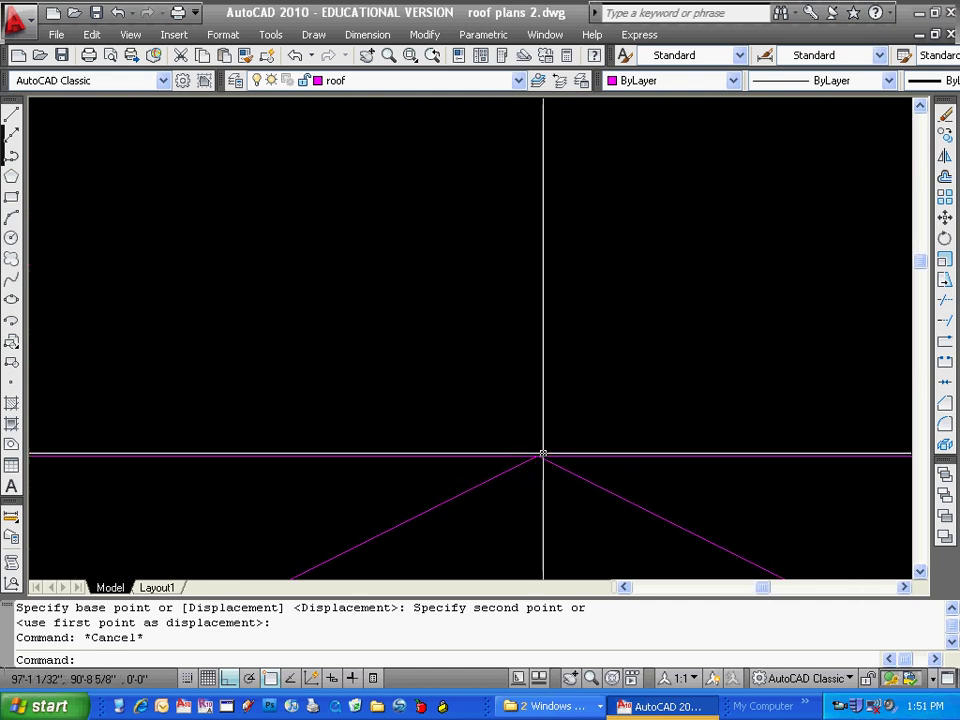
scroll(271, 438, down, 1)
middle_drag(271, 438, 444, 377)
scroll(229, 425, down, 2)
middle_drag(229, 422, 485, 388)
middle_drag(356, 397, 541, 371)
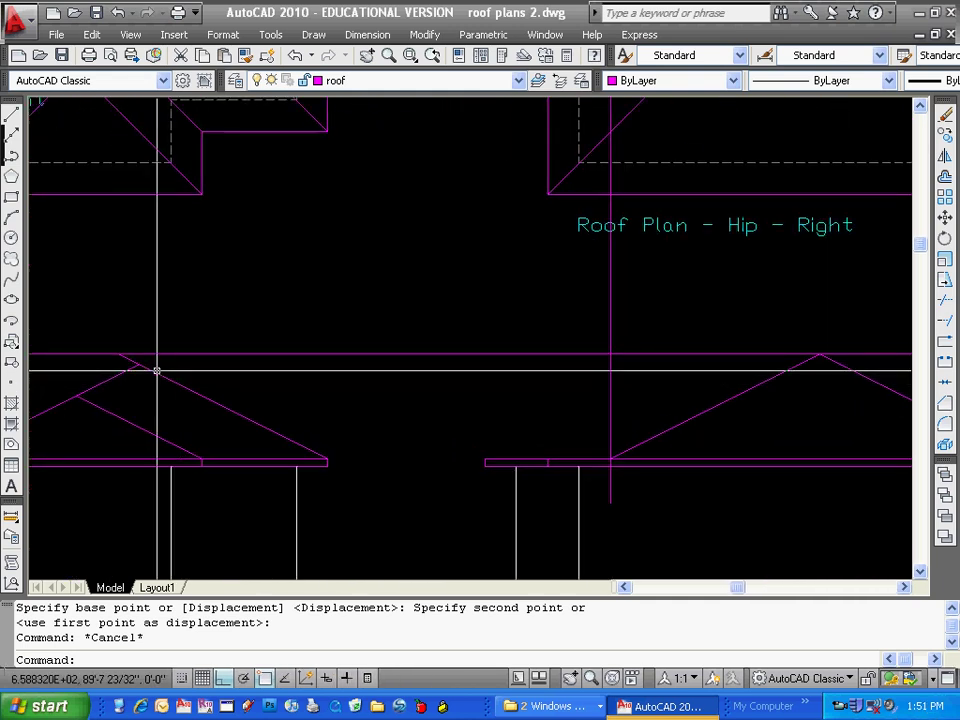
middle_drag(202, 356, 397, 356)
middle_drag(550, 391, 421, 392)
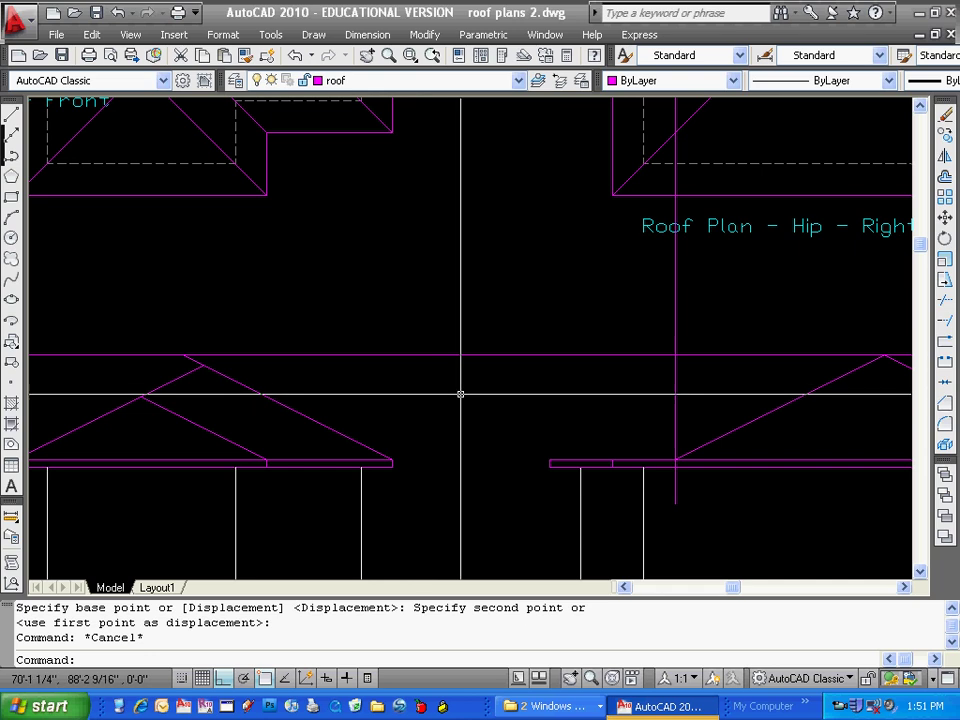
scroll(617, 396, down, 6)
scroll(615, 342, up, 3)
middle_drag(615, 342, 582, 348)
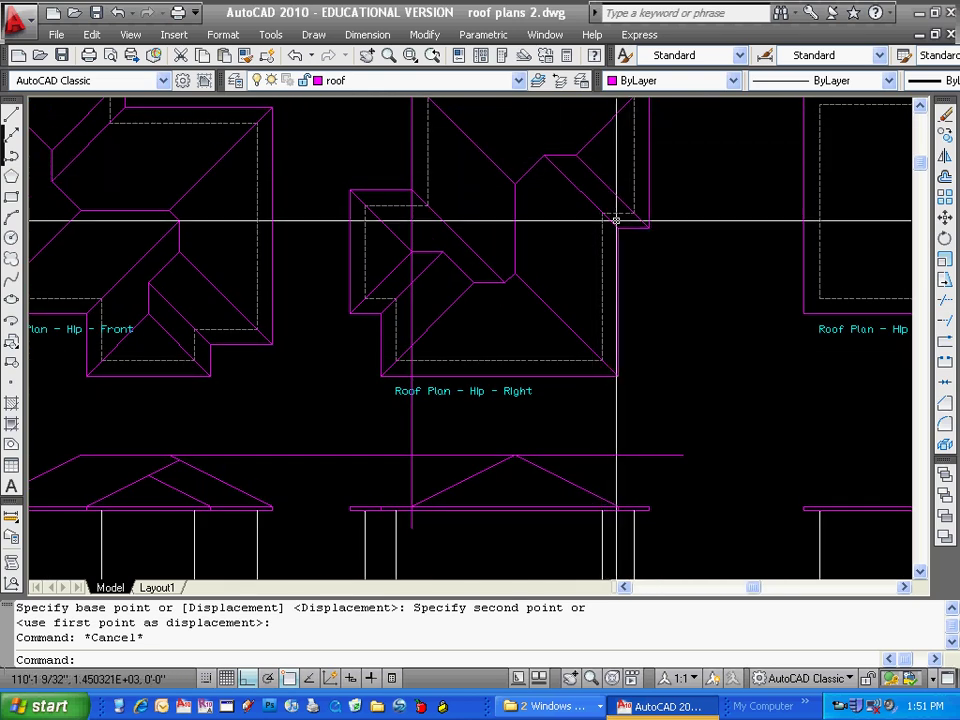
middle_drag(527, 276, 556, 304)
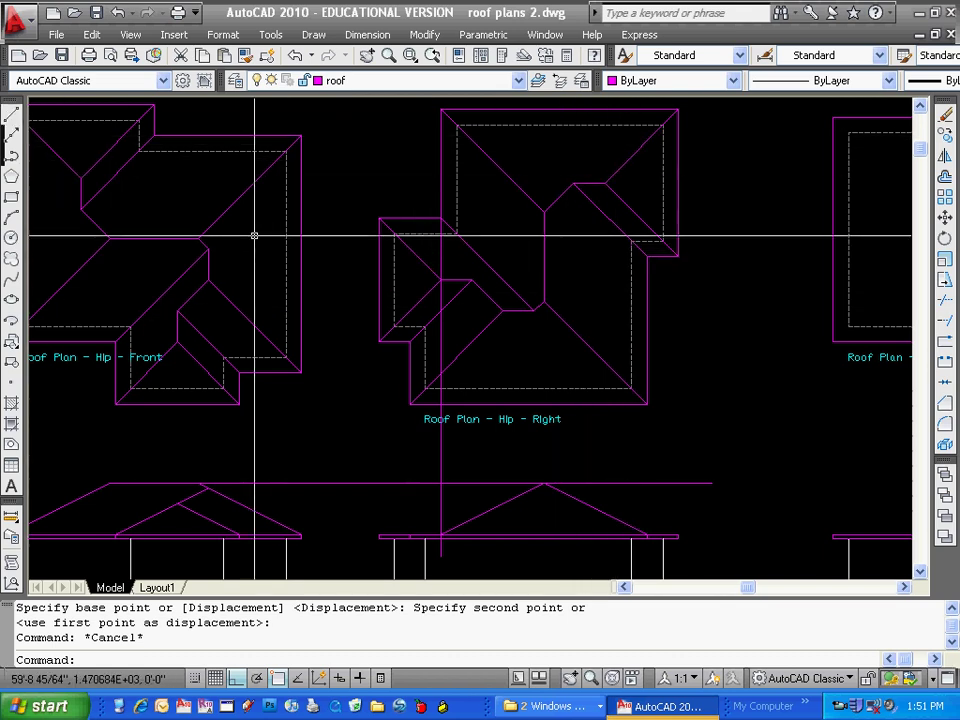
Draw vertical projection lines from both ends of the right plan's upper-right short ridge down across the right elevation's roof
click(11, 114)
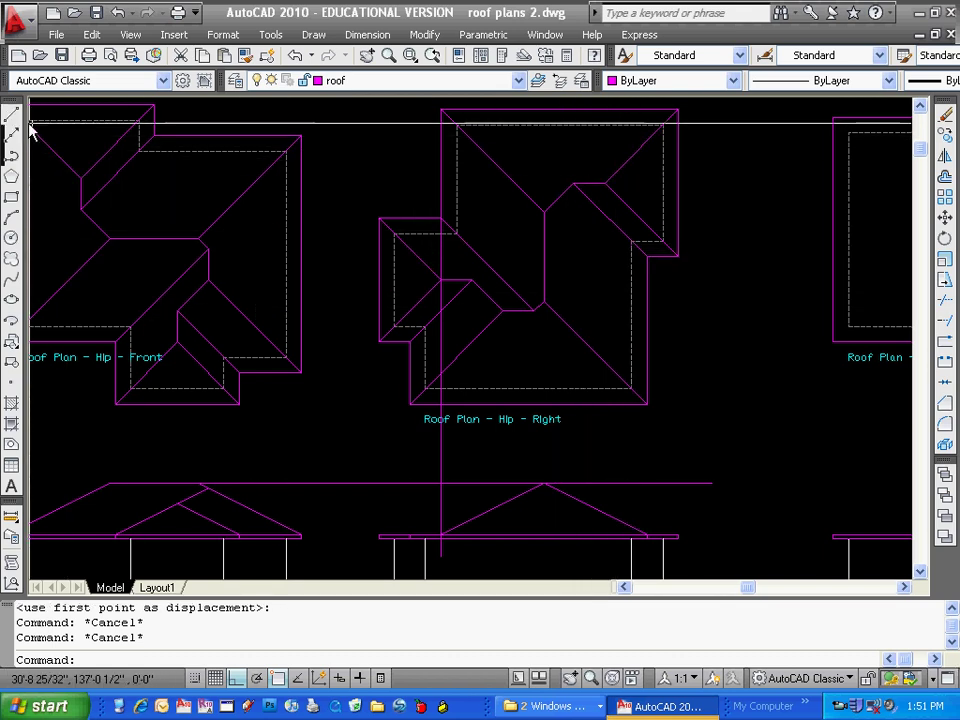
click(604, 183)
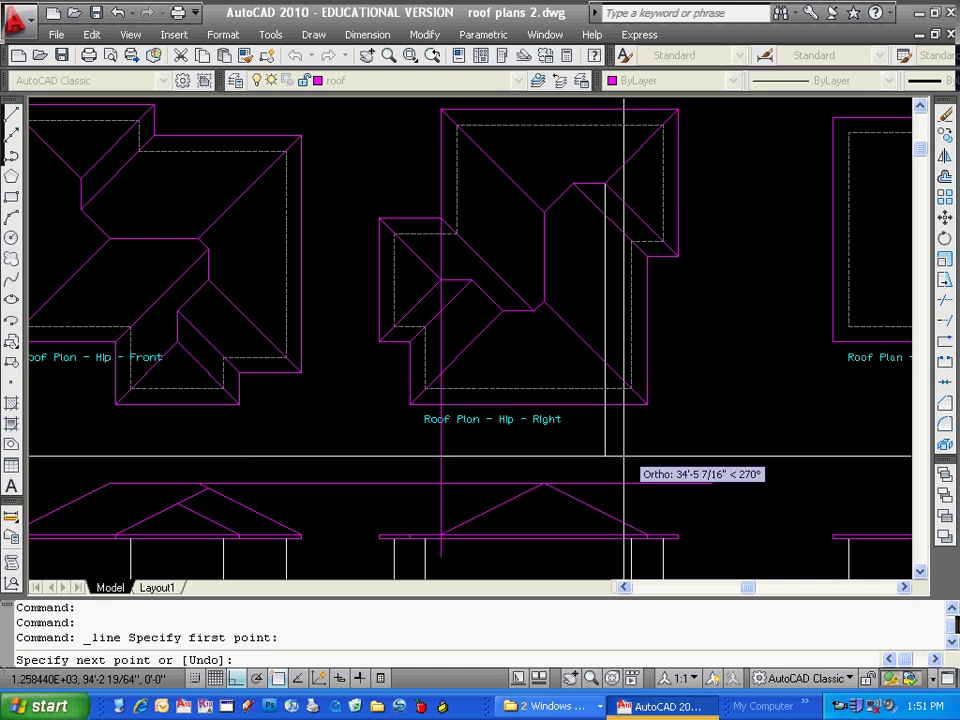
click(570, 523)
key(Return)
middle_drag(647, 508, 643, 484)
key(Return)
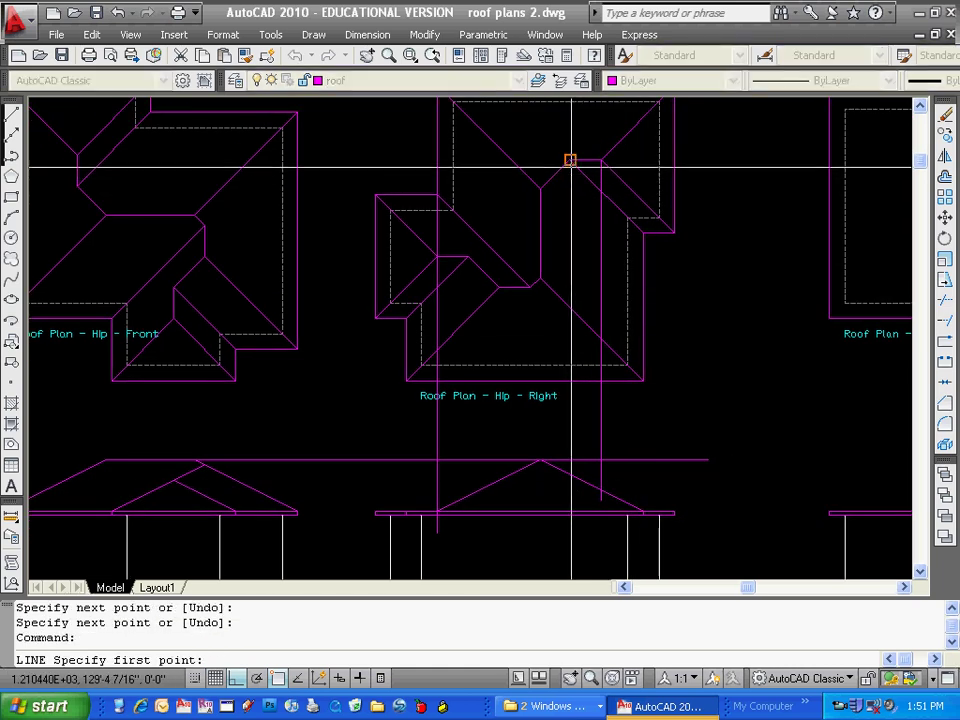
click(570, 160)
click(568, 510)
key(Return)
Draw the horizontal ridge line from where the inner projection meets the right elevation's right slope to the outer projection line
scroll(575, 480, up, 4)
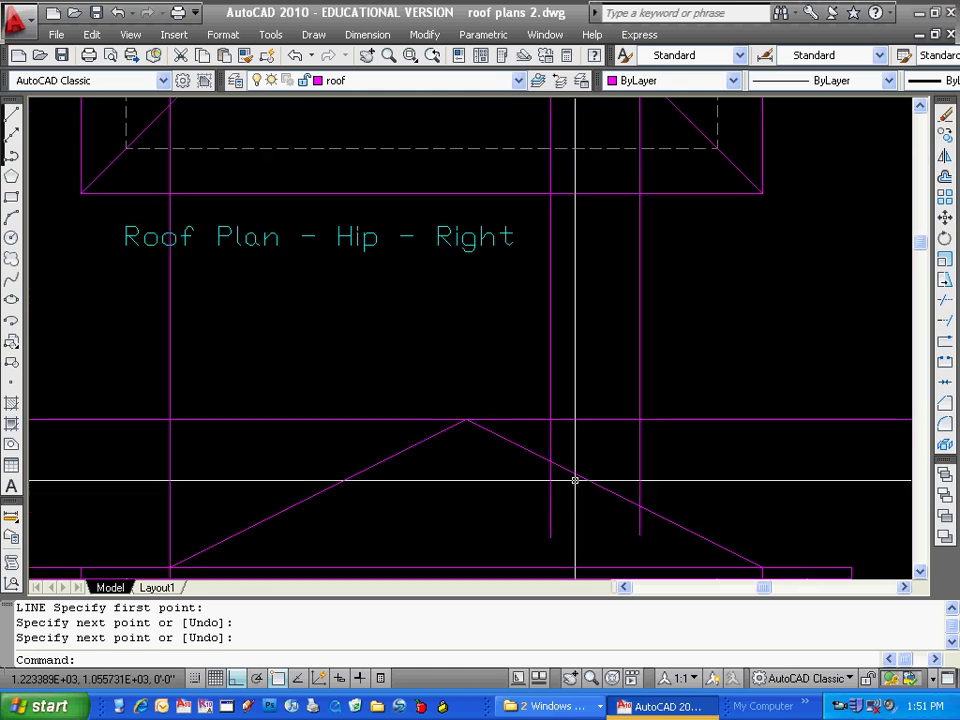
scroll(564, 415, down, 4)
middle_drag(606, 416, 645, 476)
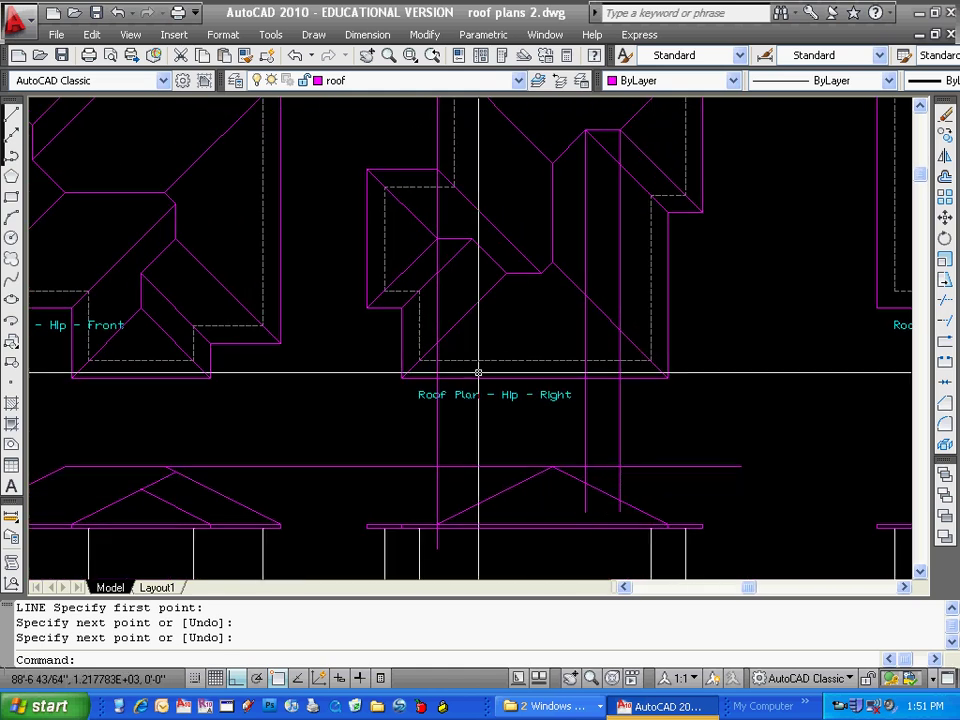
middle_drag(578, 136, 579, 184)
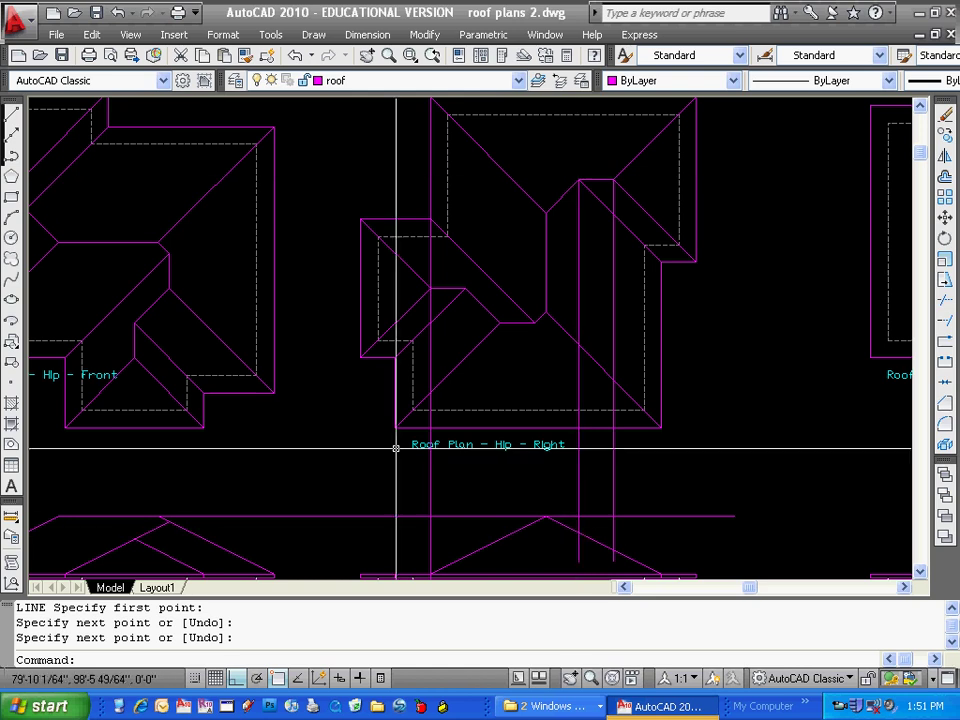
click(11, 115)
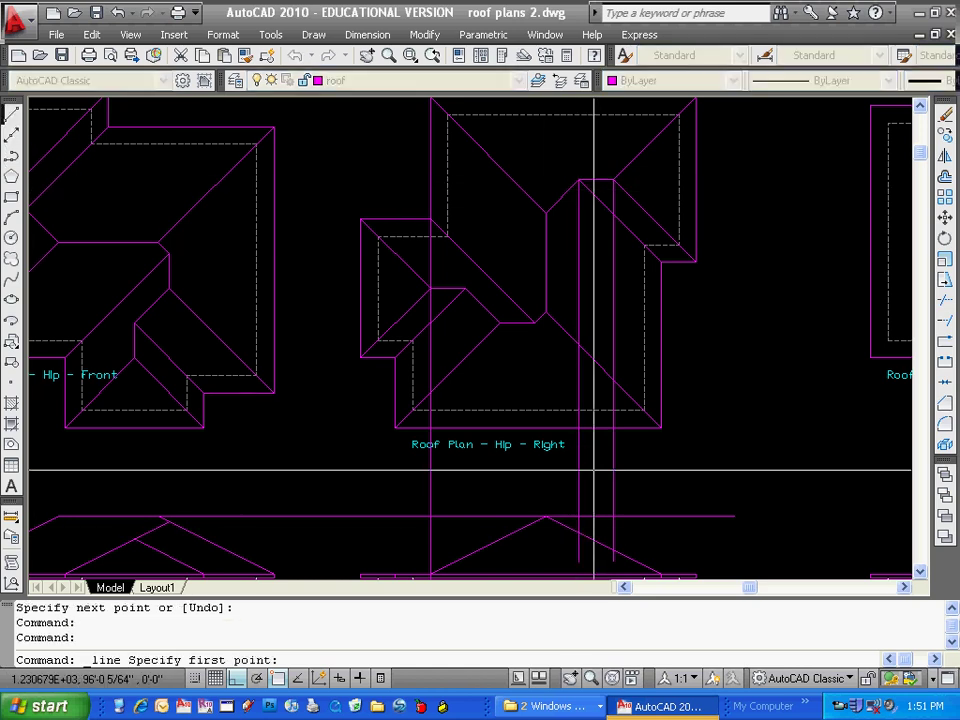
click(578, 533)
key(Return)
Copy the right elevation's right slope line from the roof peak to the outer end of the new lower ridge
middle_drag(662, 497, 725, 340)
scroll(689, 388, up, 2)
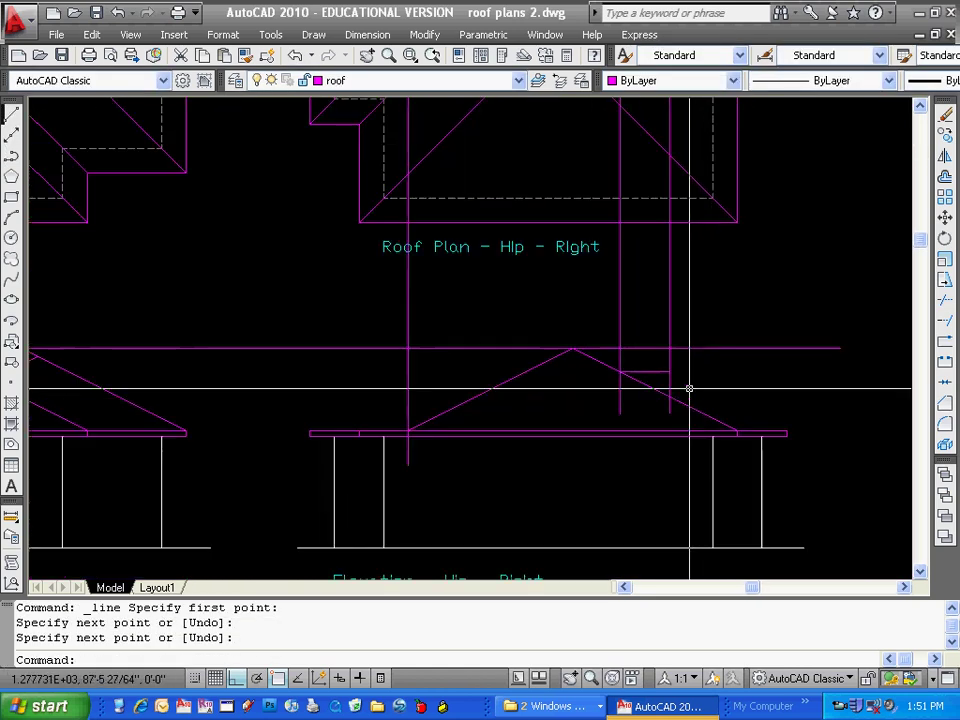
text(co)
key(Return)
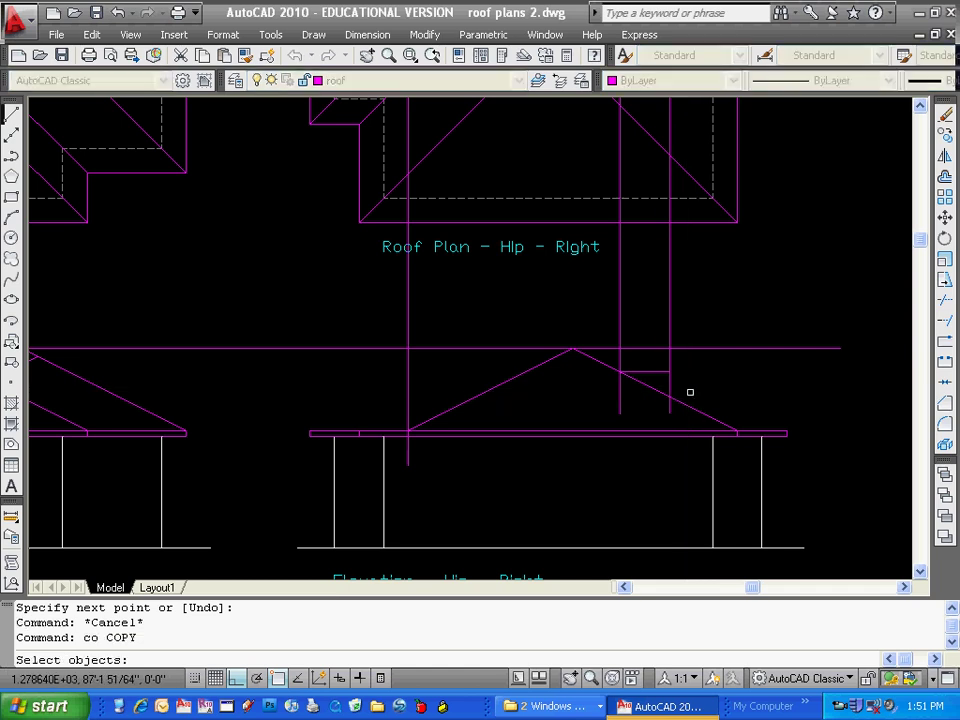
key(Return)
click(573, 349)
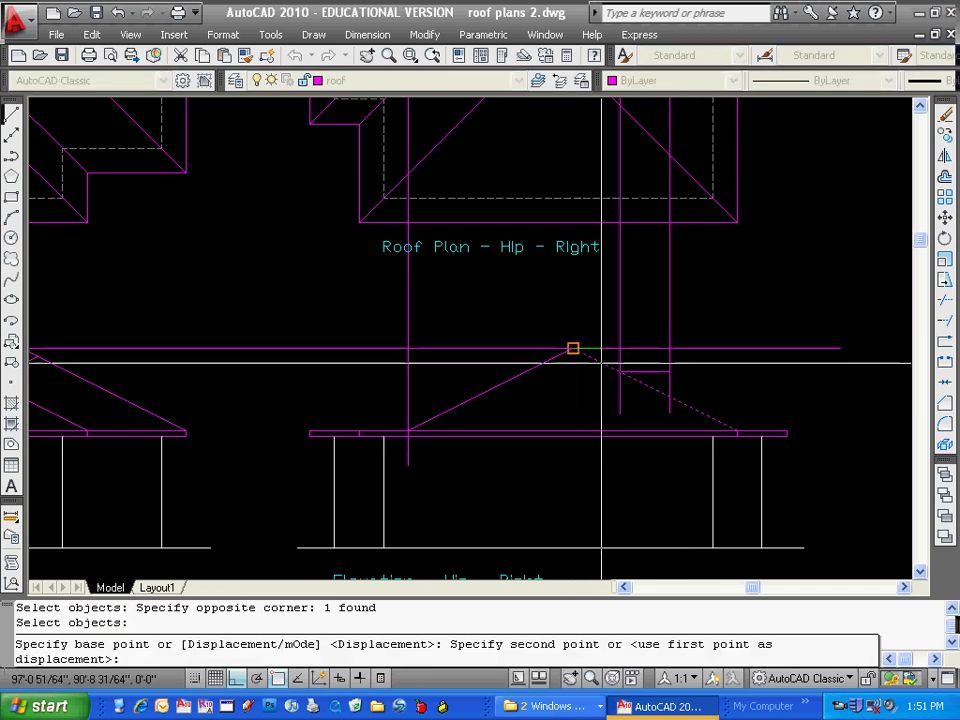
click(669, 372)
scroll(802, 409, up, 4)
key(Escape)
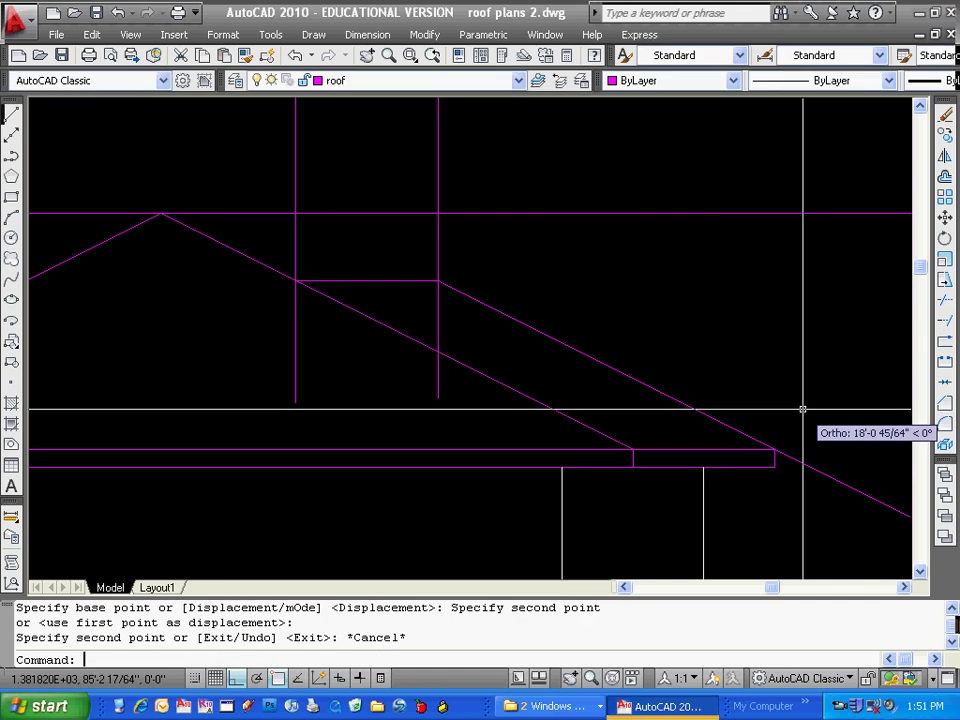
Trim the copied slope line where it extends past the right elevation's outer right fascia corner
text(tr)
key(Return)
click(786, 456)
key(Return)
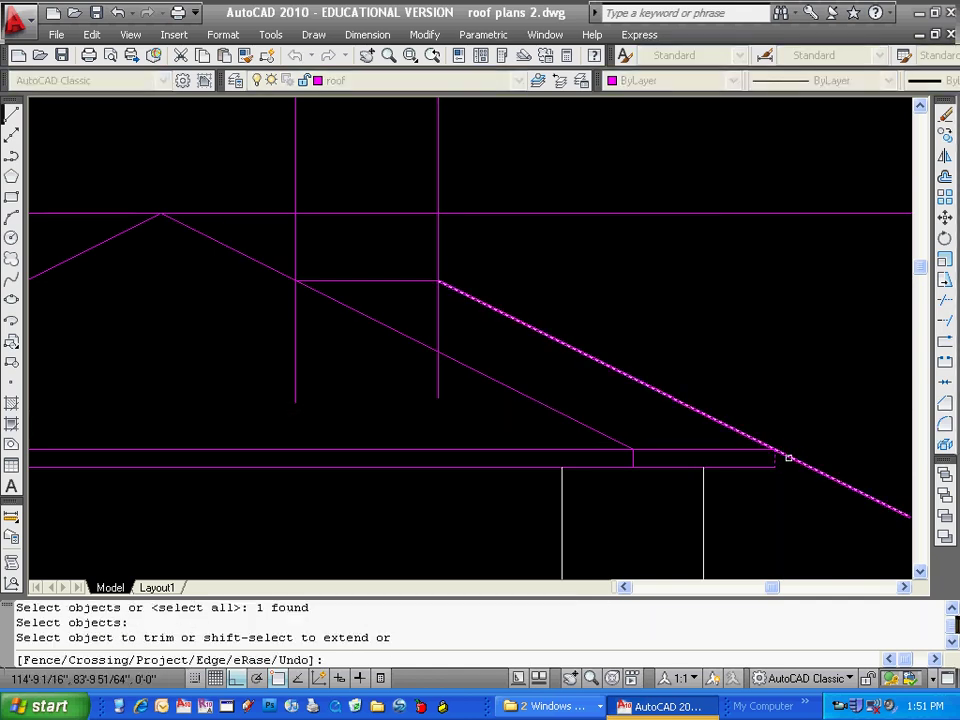
scroll(773, 457, down, 3)
key(Escape)
key(Escape)
Erase the two vertical projection lines dropped from the right plan's upper-right ridge
text(e)
key(Return)
click(639, 319)
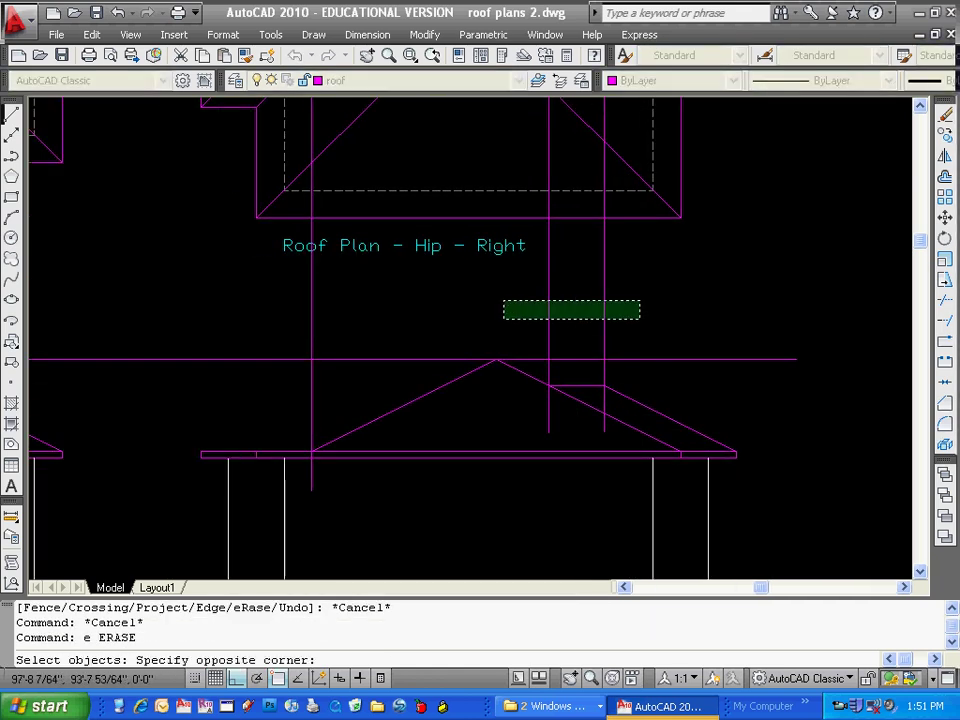
click(504, 300)
key(Return)
scroll(516, 282, down, 4)
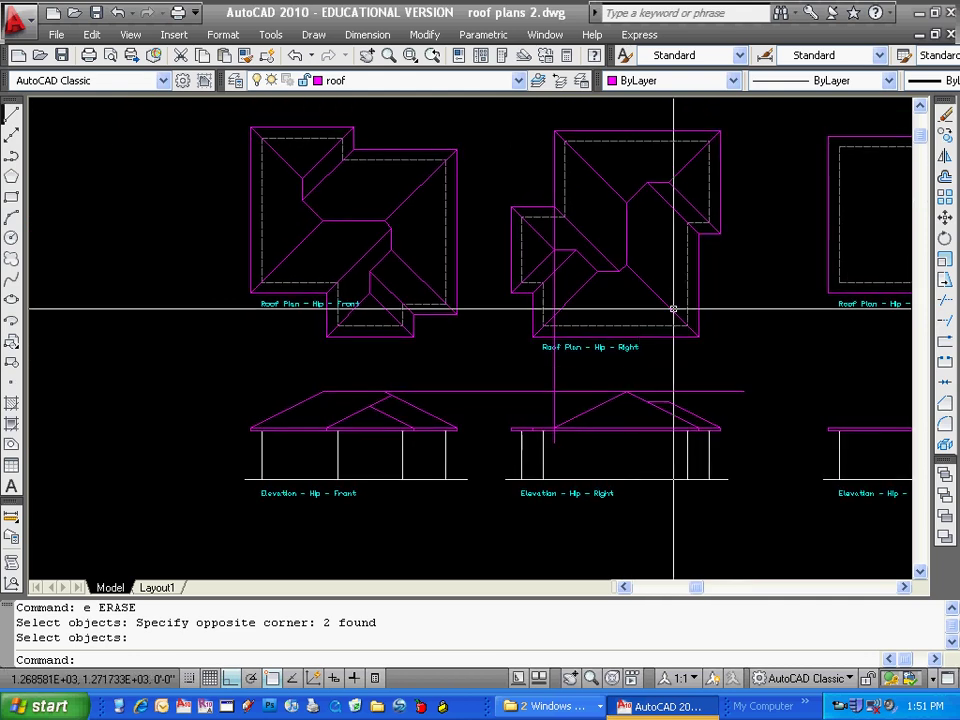
scroll(620, 300, down, 2)
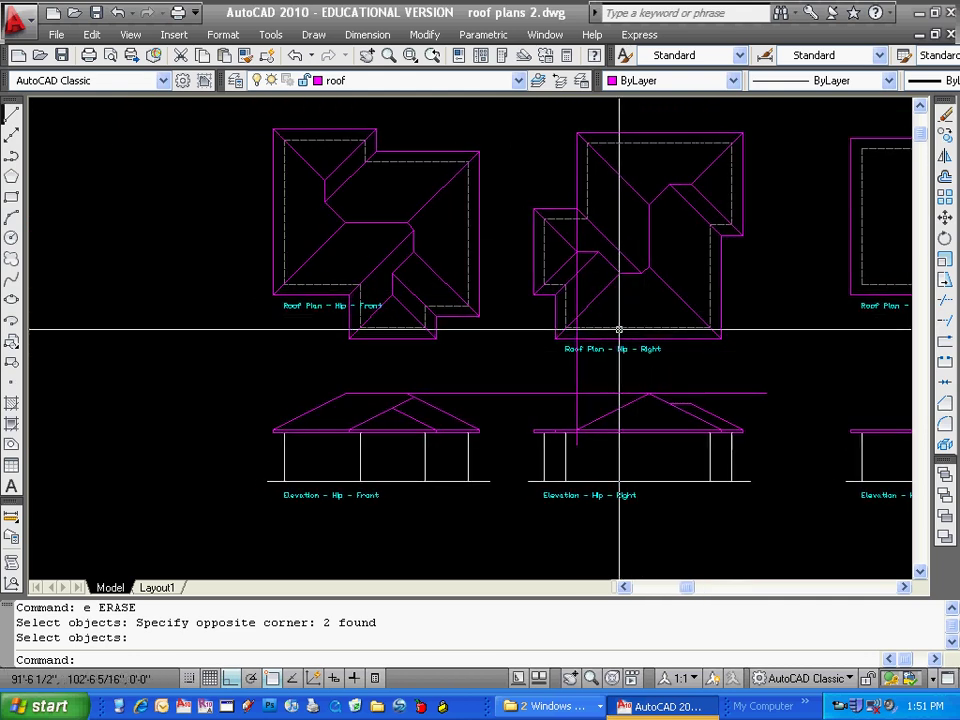
scroll(561, 272, up, 2)
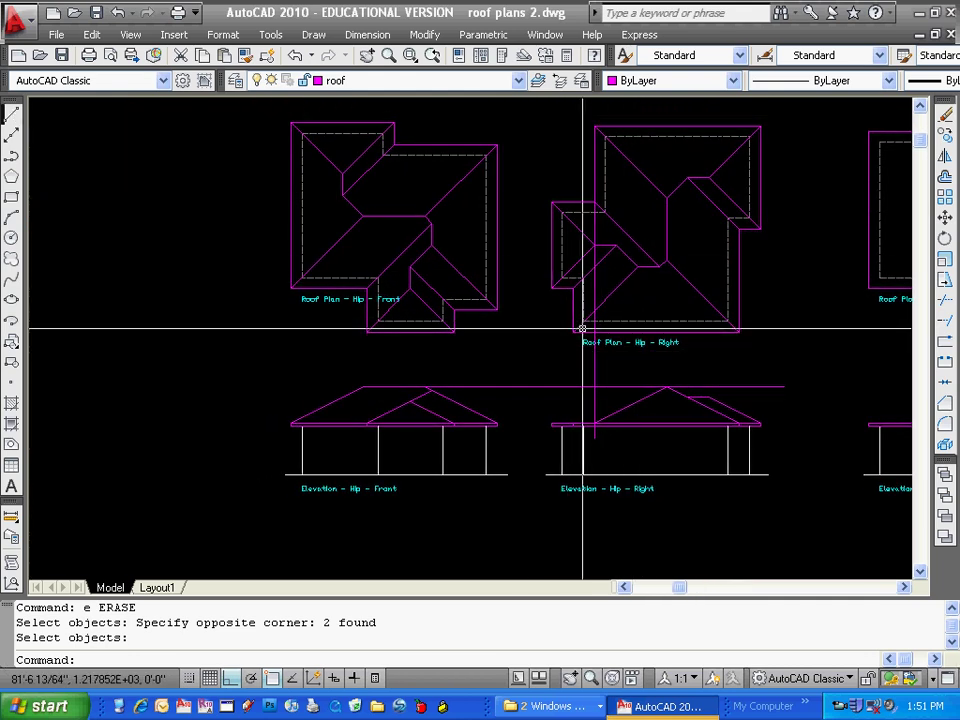
key(Escape)
text(e)
key(Return)
key(Escape)
key(Escape)
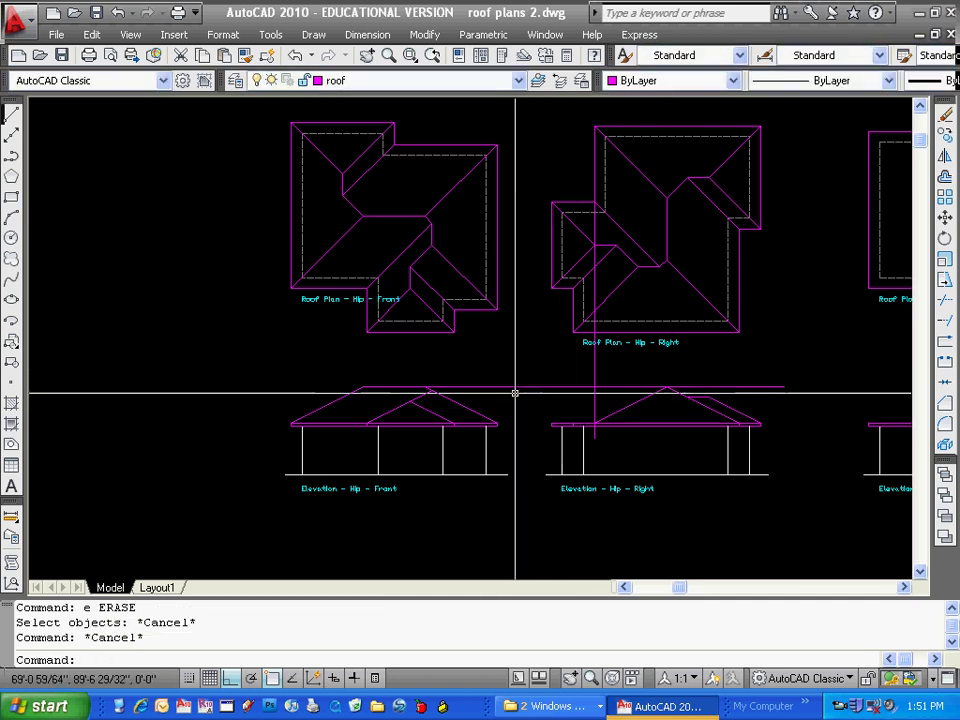
text(e)
key(Return)
key(Escape)
key(Escape)
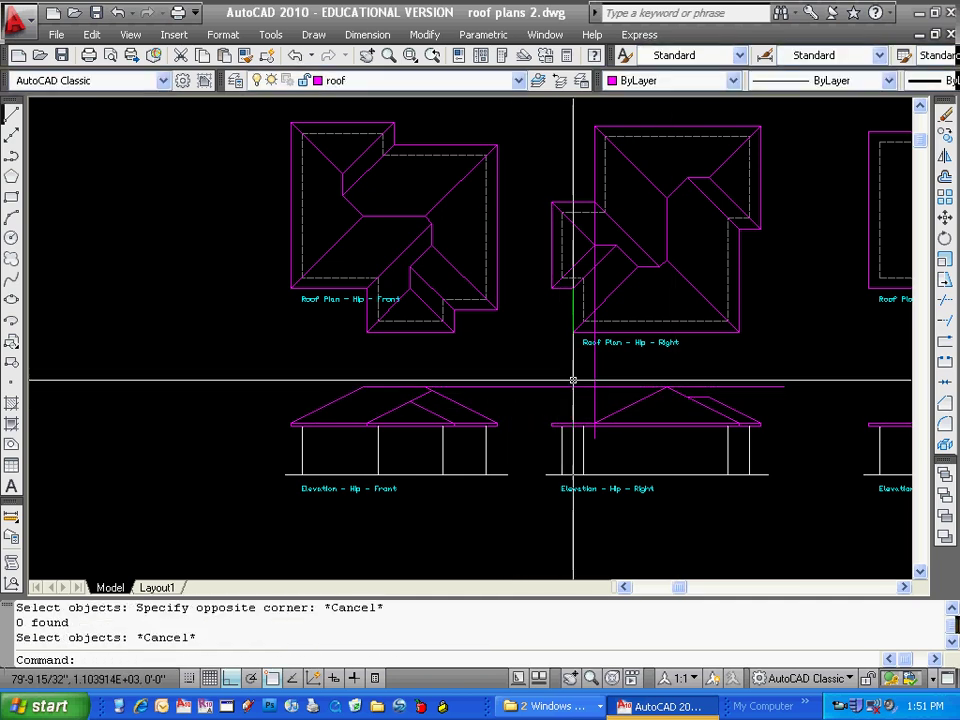
Erase the horizontal ridge-height line between the elevations and the remaining vertical projection line through the right roof plan
text(e)
key(Return)
click(595, 385)
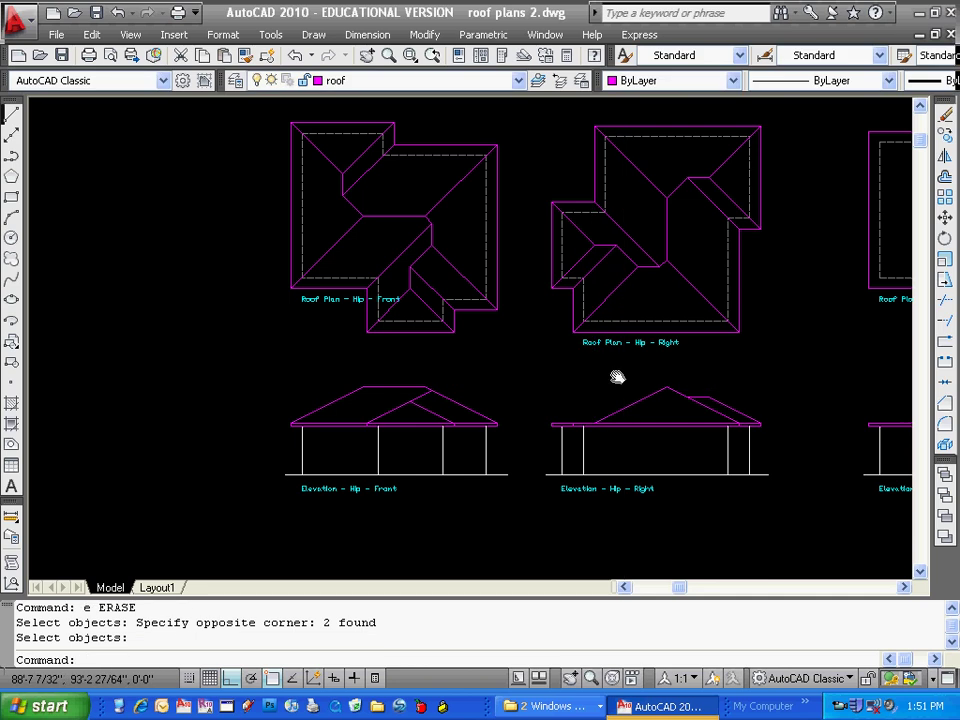
key(Escape)
Draw vertical projection lines from both ends of the right plan's short ridge beside the main ridge's lower end into the right elevation
click(11, 113)
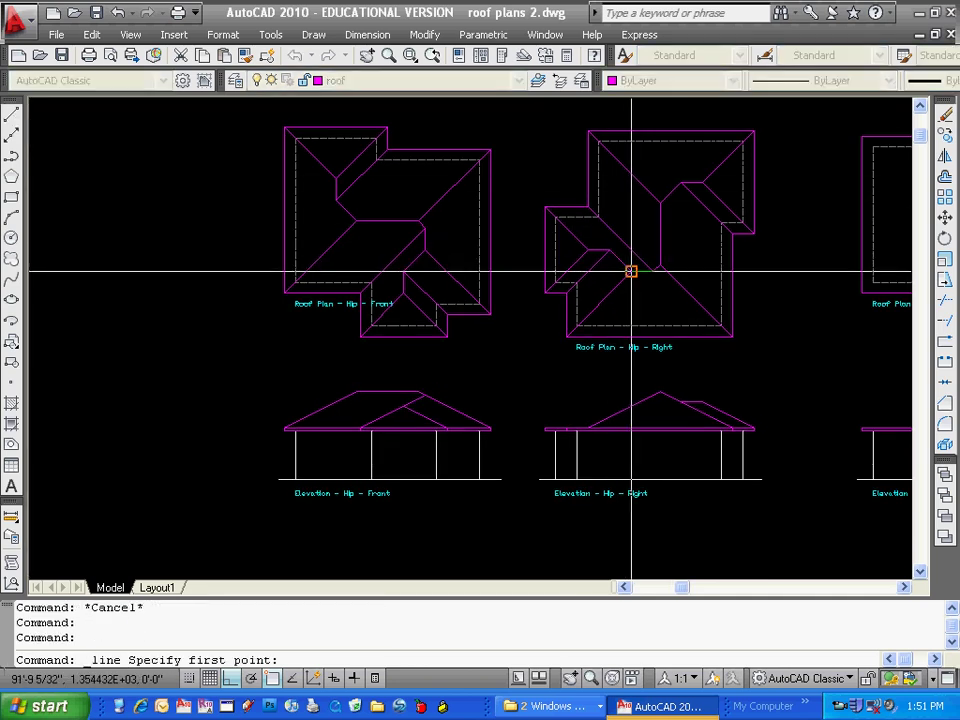
click(631, 272)
click(631, 454)
key(Return)
scroll(660, 298, up, 2)
scroll(651, 295, up, 1)
key(Return)
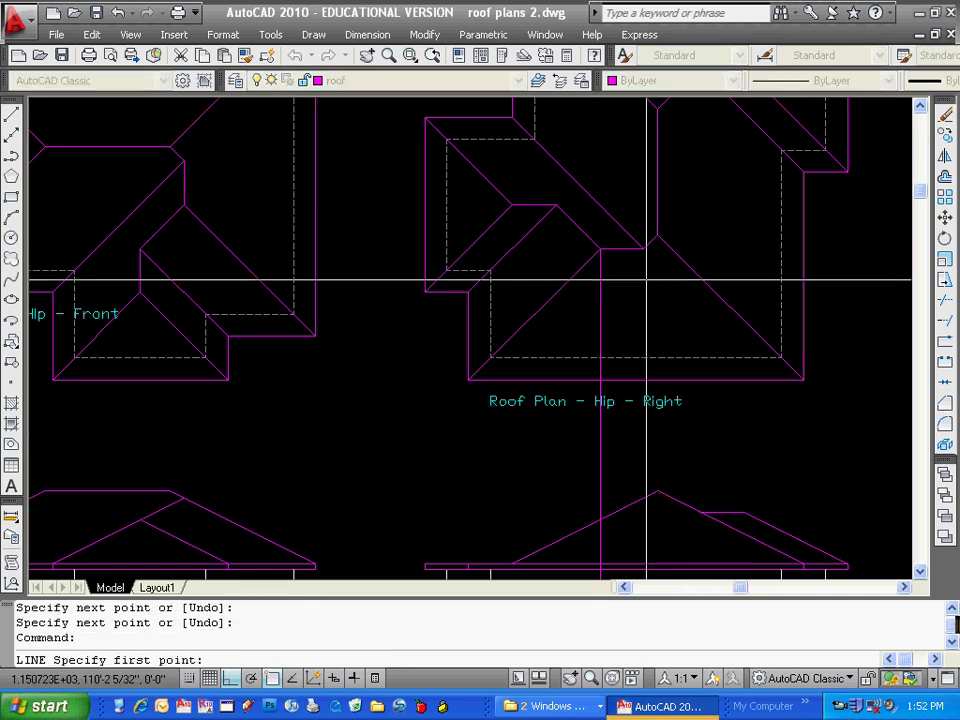
click(643, 248)
click(647, 531)
key(Return)
Draw the horizontal ridge line from the inner projection's crossing with the right elevation's left slope to the outer projection line
scroll(647, 531, up, 2)
key(Return)
scroll(651, 489, up, 2)
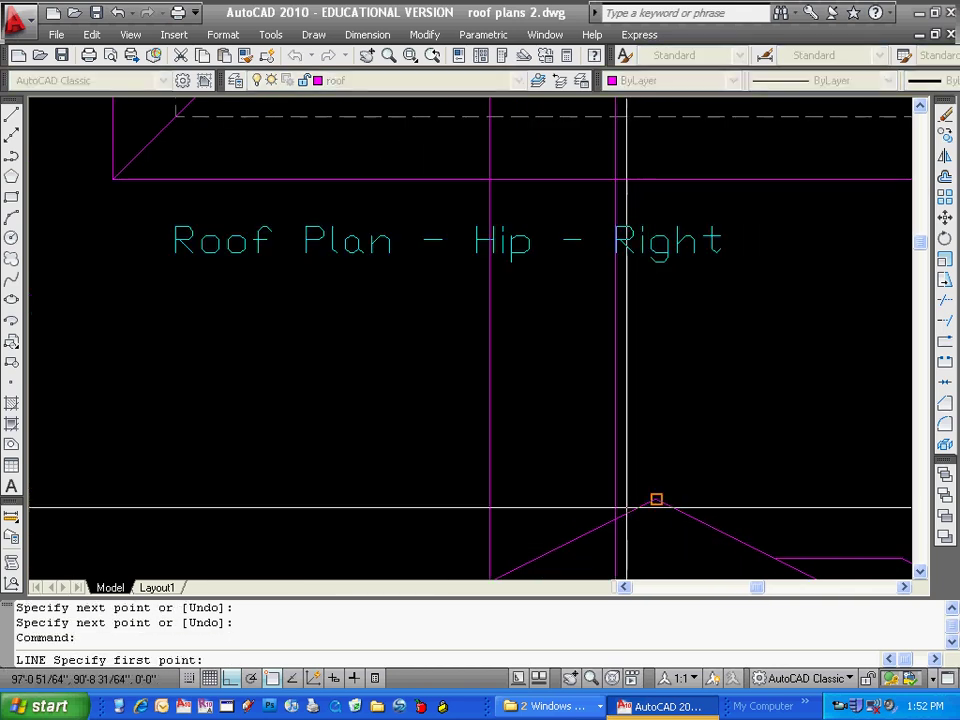
click(490, 519)
key(Return)
Copy the right elevation's left slope line from the roof peak to the left end of the new ridge
scroll(513, 485, down, 2)
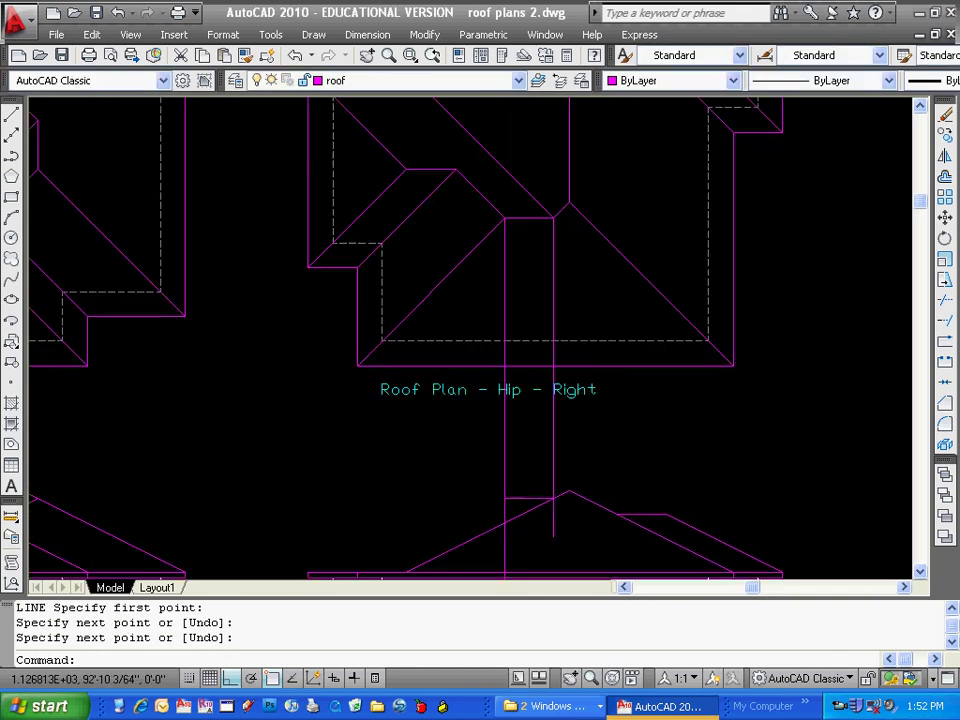
middle_drag(518, 468, 632, 433)
text(co)
key(Return)
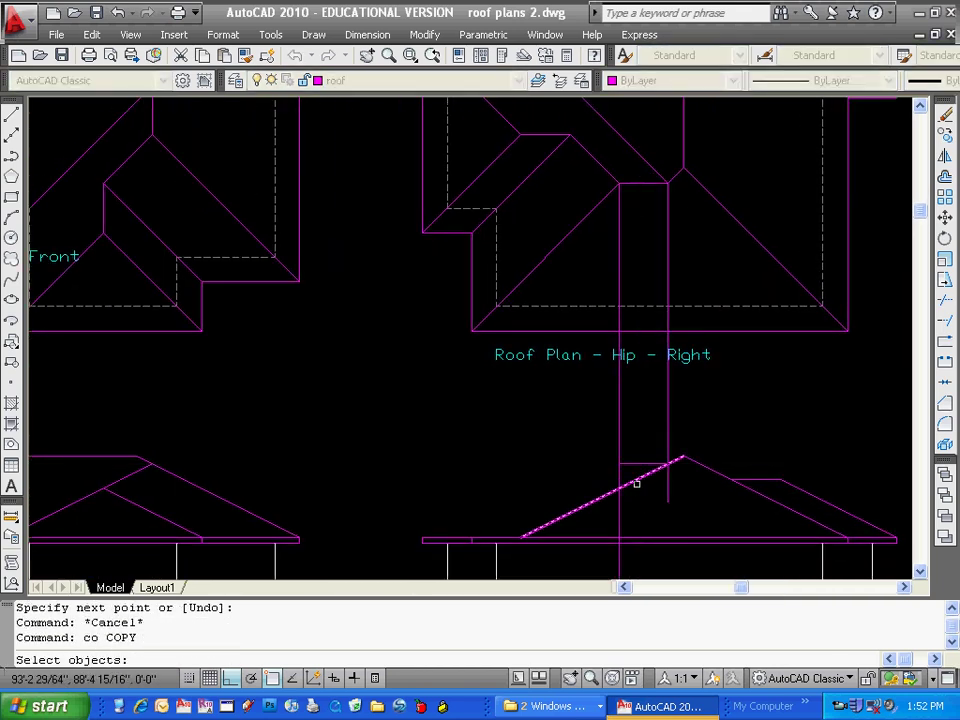
click(602, 496)
key(Return)
click(684, 456)
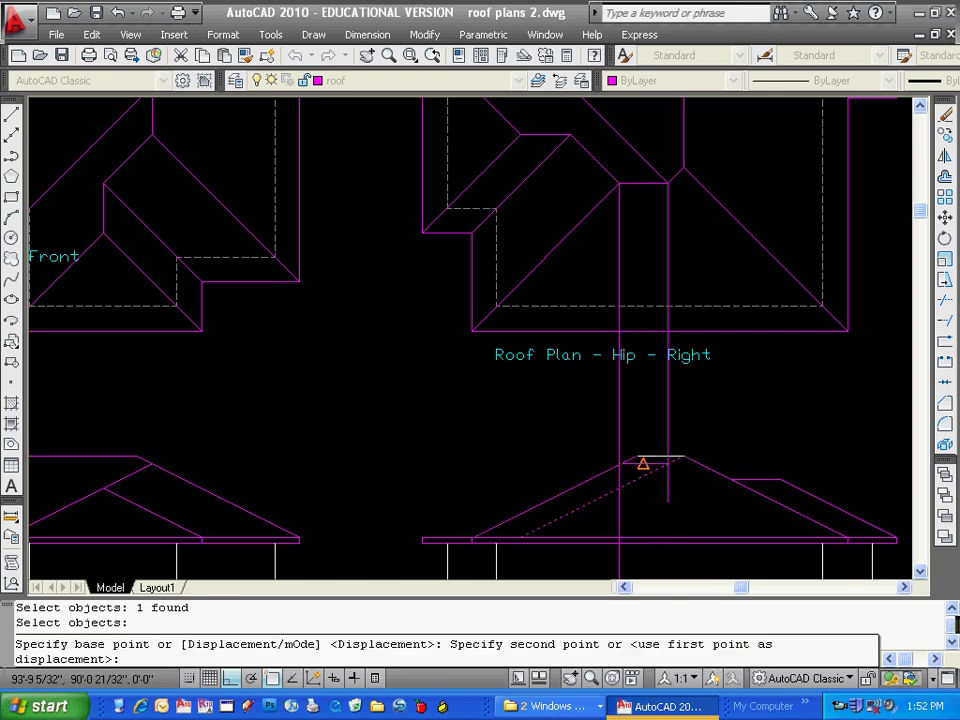
click(619, 463)
scroll(579, 493, up, 5)
key(Escape)
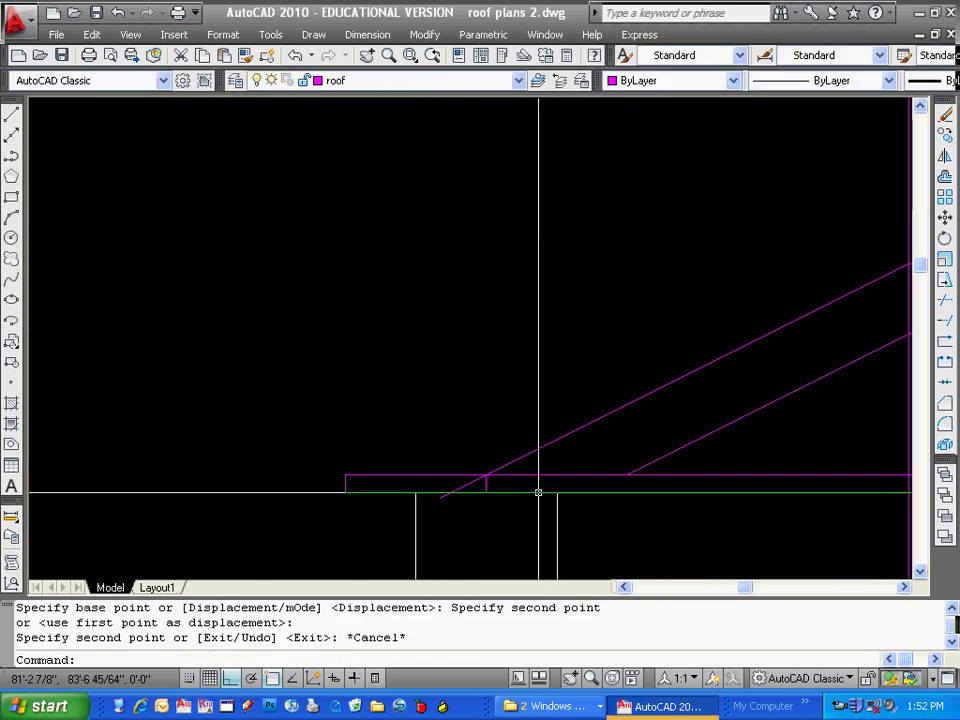
Trim the copied left slope line where it runs below the fascia top at the inner fascia mark
text(tr)
key(Return)
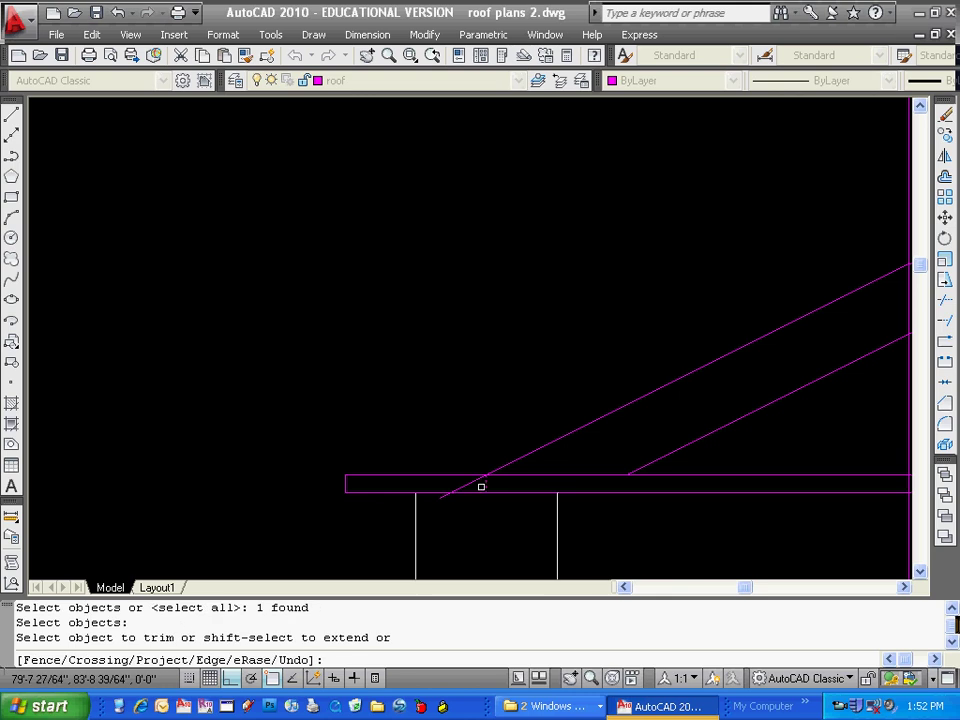
key(Escape)
scroll(634, 390, down, 6)
key(Escape)
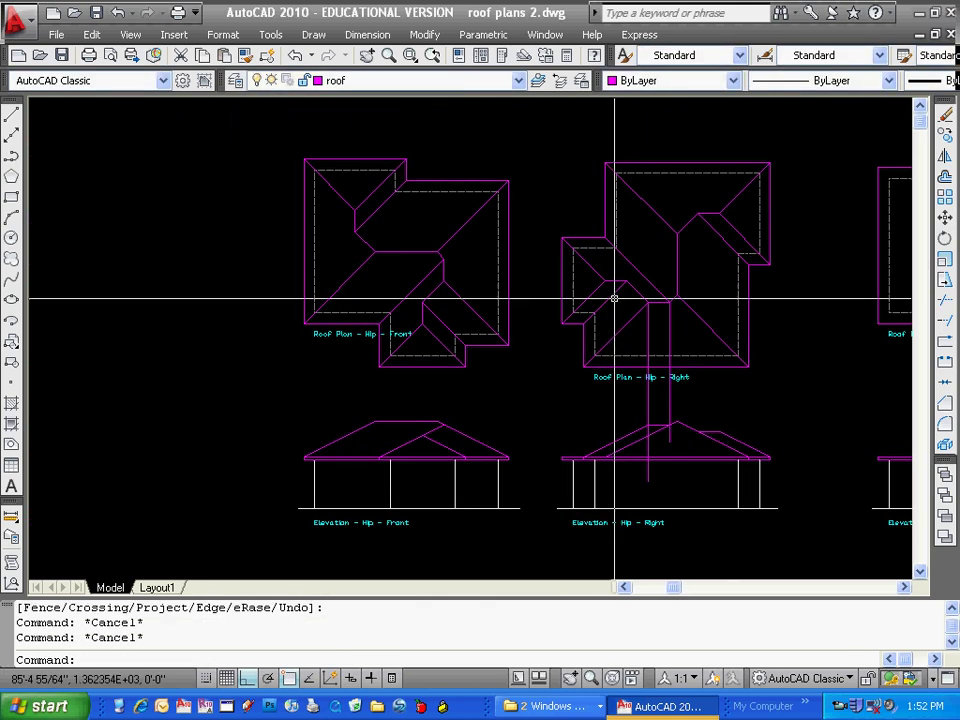
key(Escape)
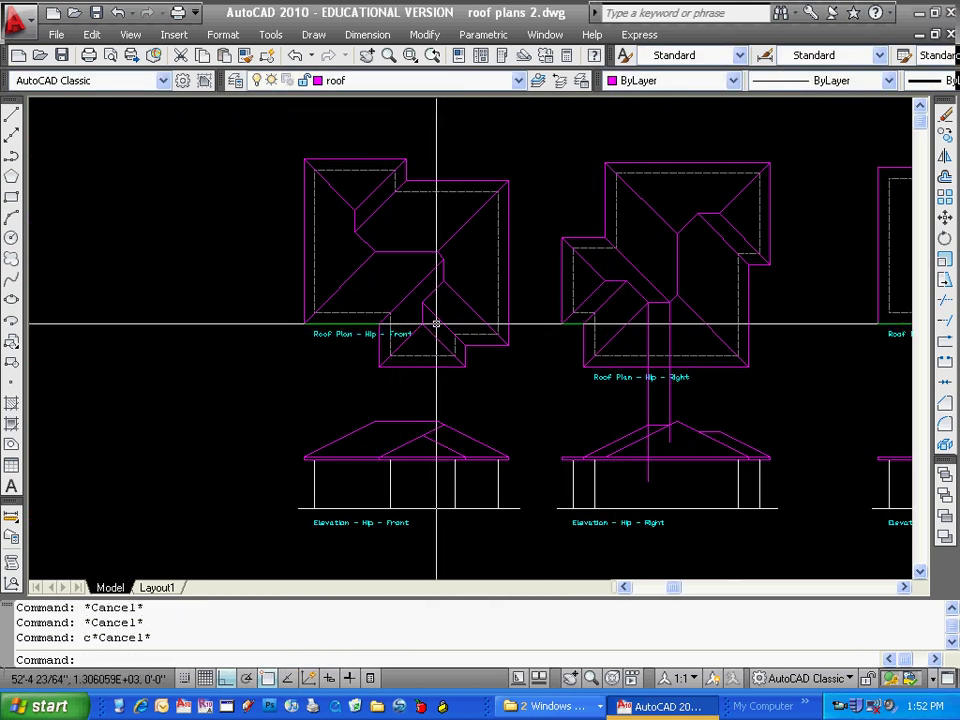
Draw vertical projection lines from both ends of the right plan's left wing ridge down through the right elevation
text(l)
key(Return)
click(607, 282)
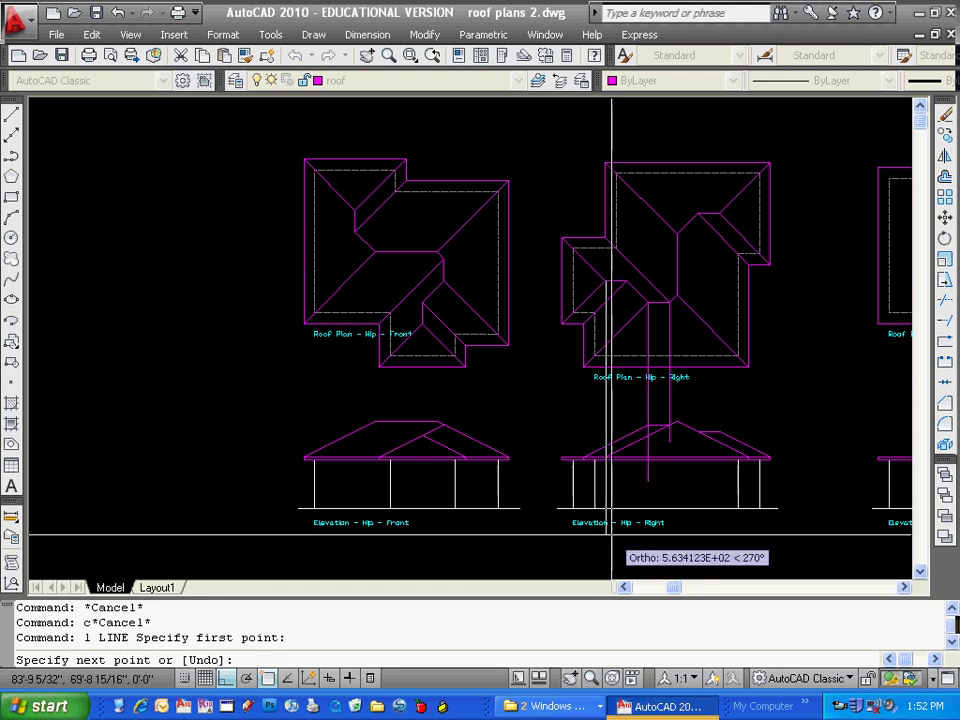
click(610, 545)
key(Return)
key(Return)
click(624, 283)
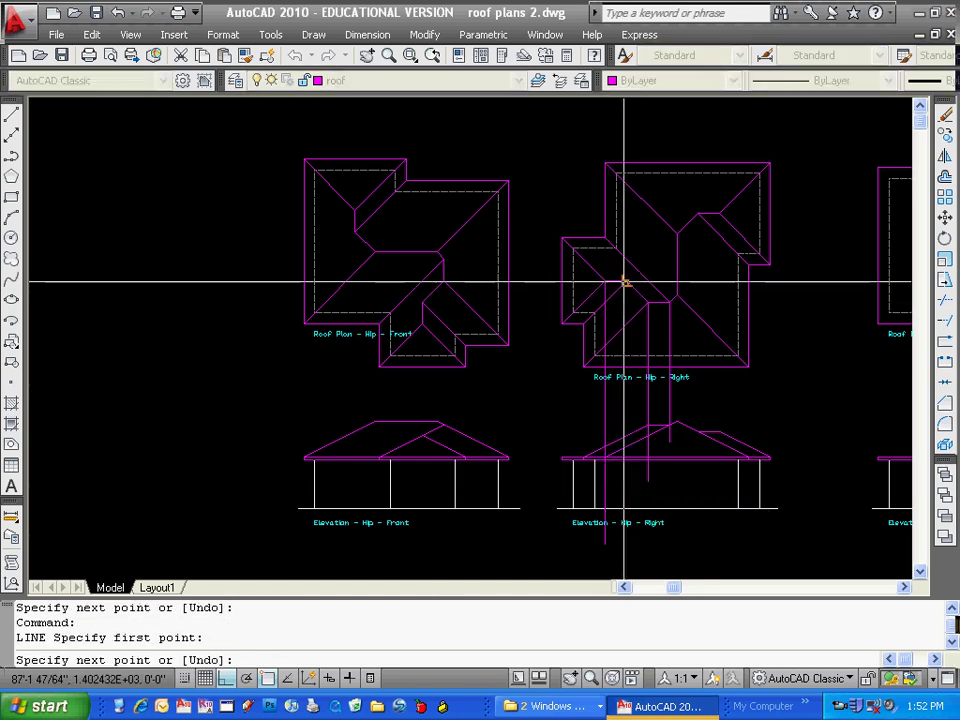
click(637, 536)
key(Return)
Draw the left wing's horizontal ridge from where its inner projection meets the outer left slope to the outer projection line
scroll(622, 458, up, 4)
key(Escape)
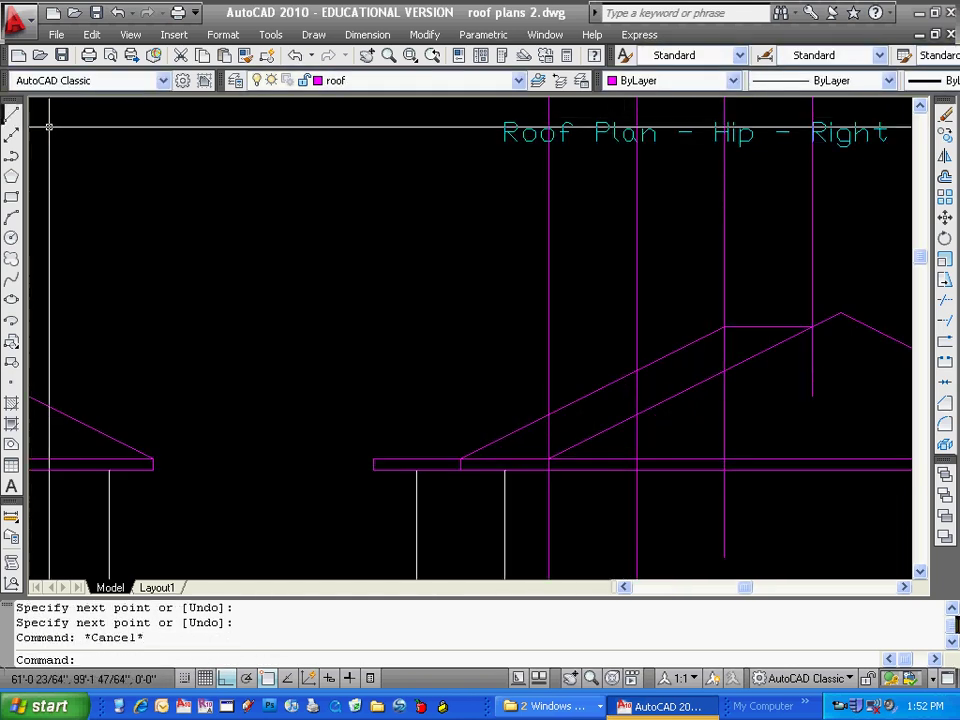
click(11, 114)
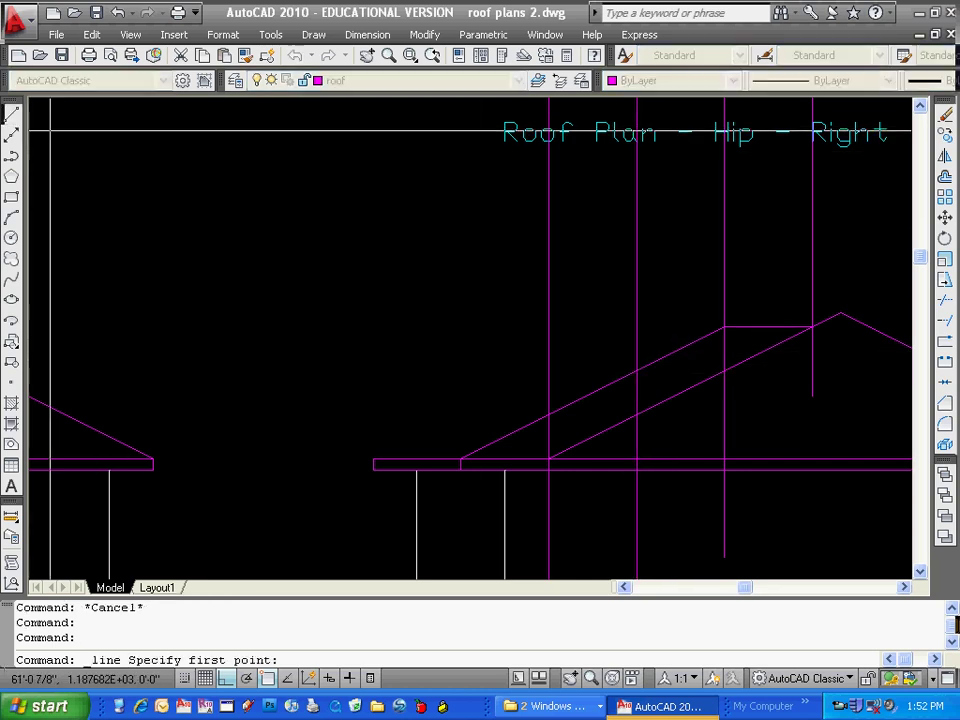
click(636, 371)
click(547, 371)
key(Return)
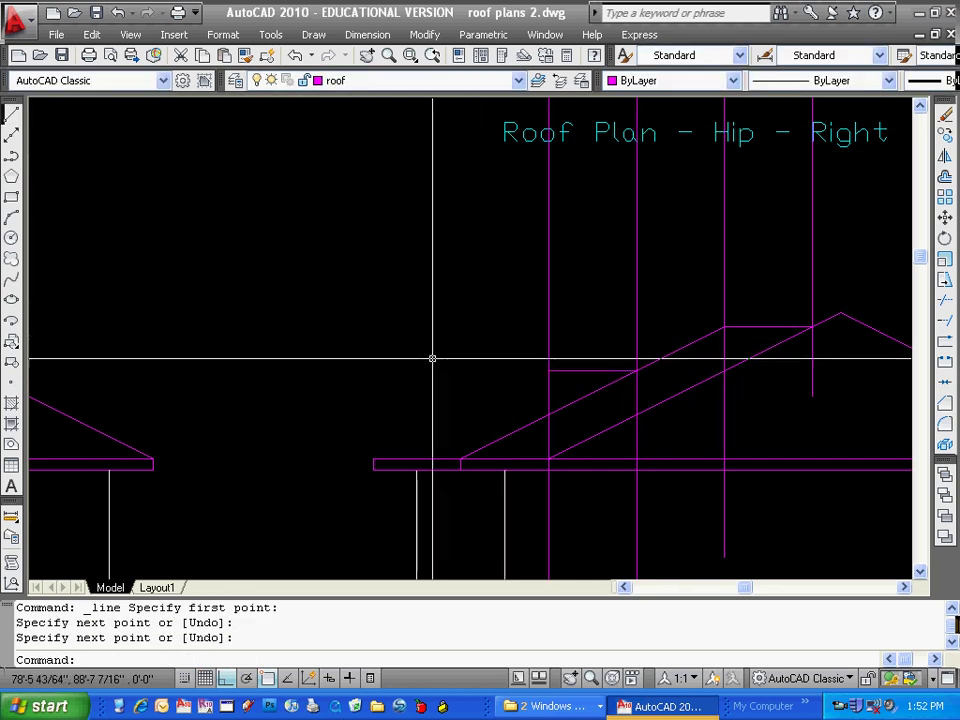
middle_drag(328, 392, 628, 392)
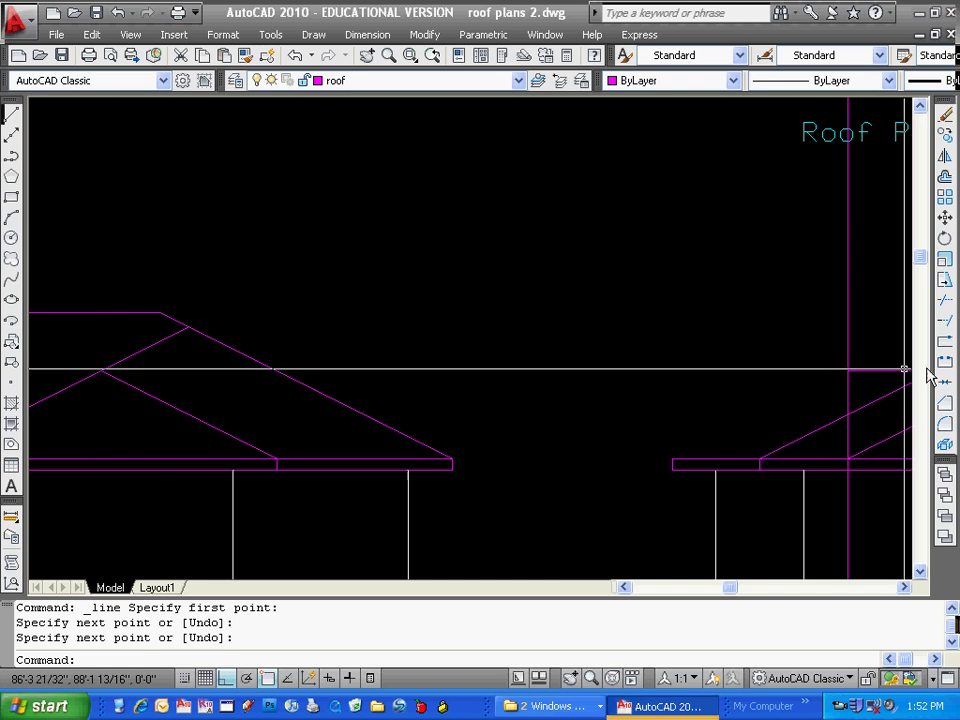
click(880, 360)
click(855, 378)
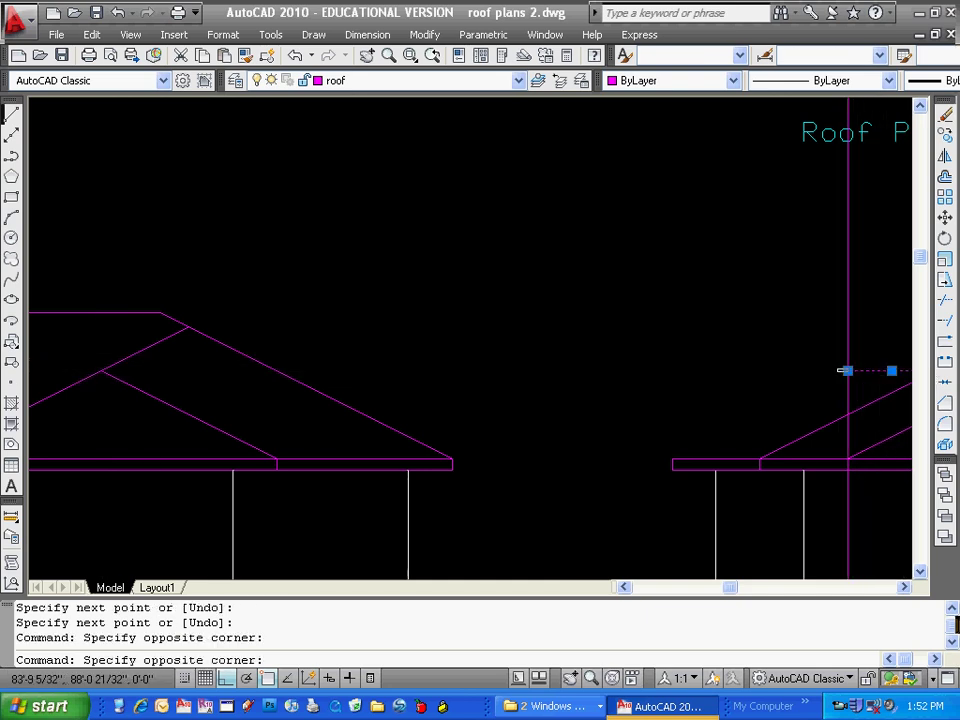
click(850, 370)
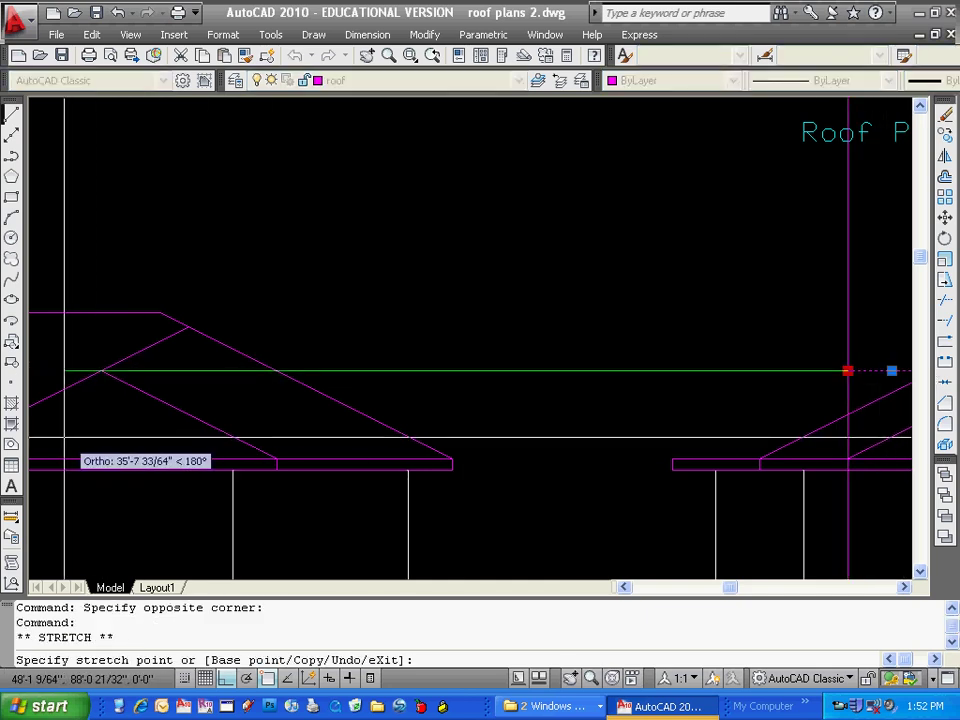
key(Escape)
key(Escape)
Copy the right elevation's left slope line from its eave at the inner fascia mark to the fascia's outer left corner
scroll(799, 373, down, 3)
scroll(719, 387, up, 3)
text(c)
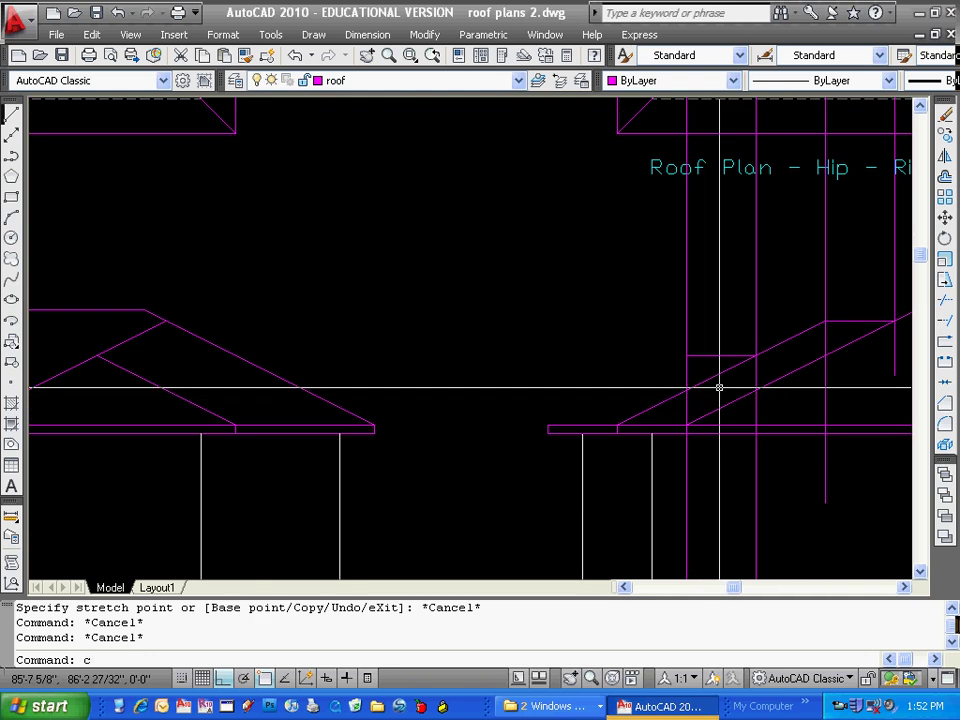
text(o)
key(Return)
Trim the copied outer slope line where it runs above the left wing's ridge
key(Return)
click(617, 425)
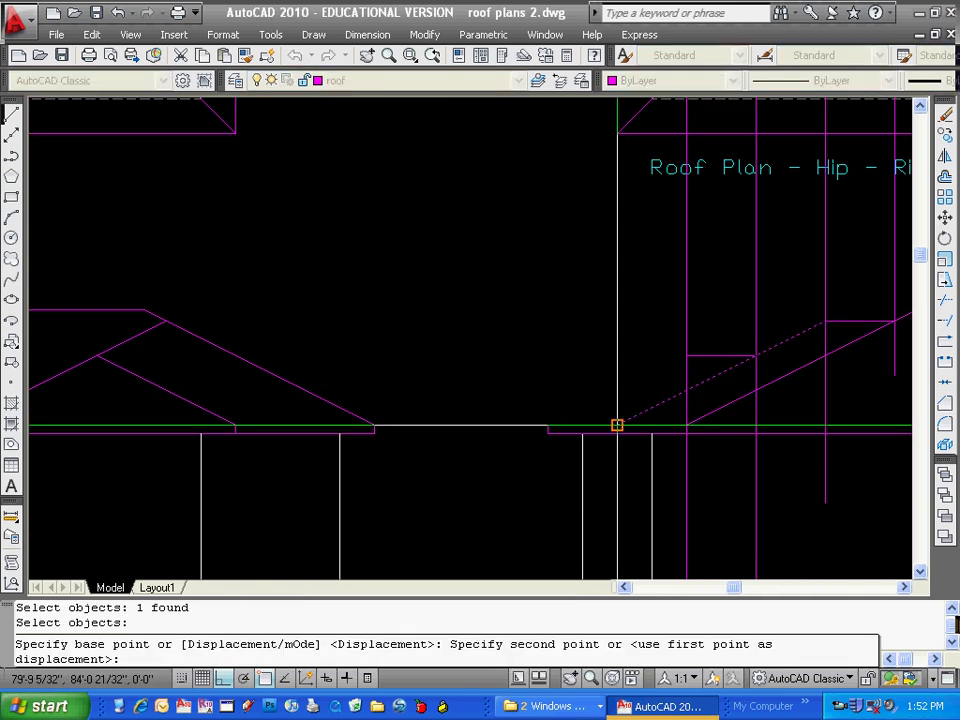
click(548, 428)
key(Escape)
text(tr)
key(Return)
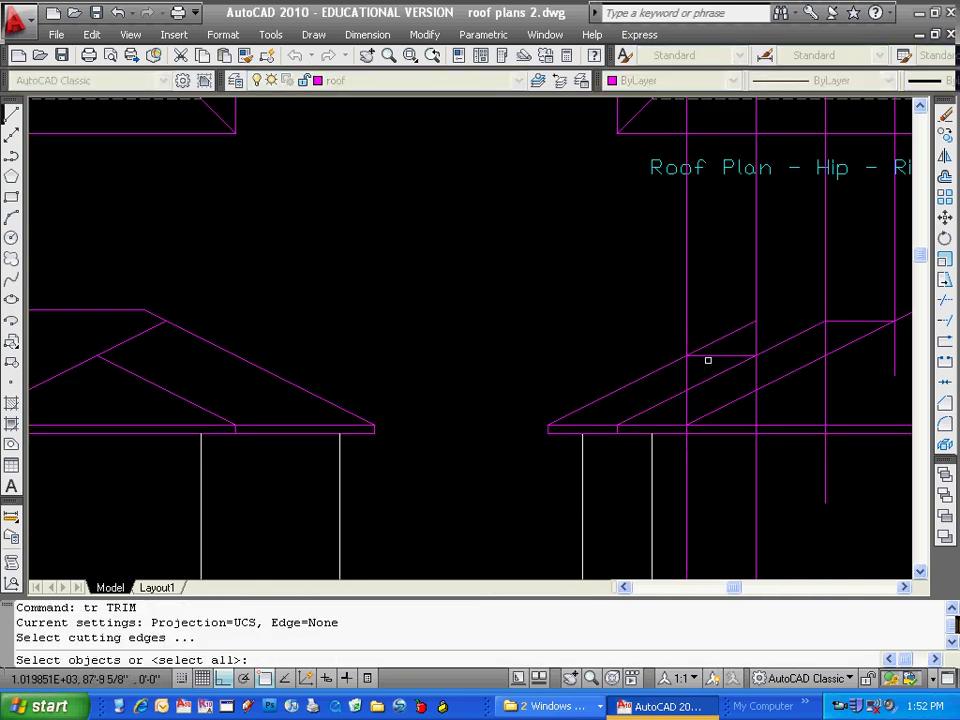
click(707, 352)
Erase the vertical projection lines running from the right hip roof plan down through the right elevation
key(Return)
key(Escape)
scroll(770, 309, down, 3)
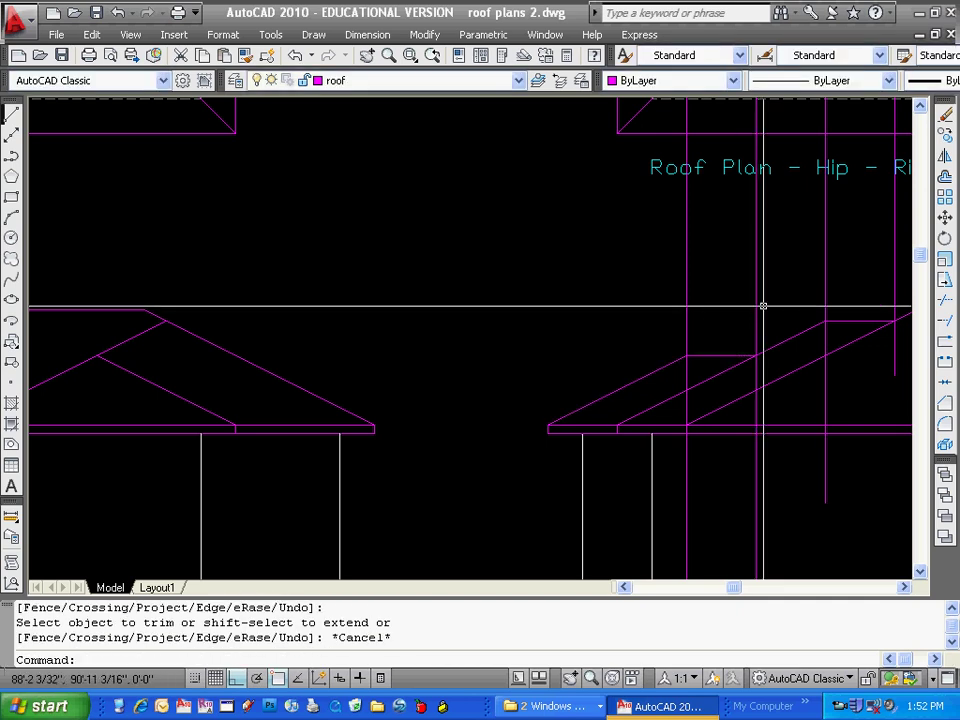
text(e)
key(Return)
scroll(823, 288, down, 3)
click(679, 285)
click(529, 302)
key(Return)
key(Escape)
scroll(619, 306, down, 2)
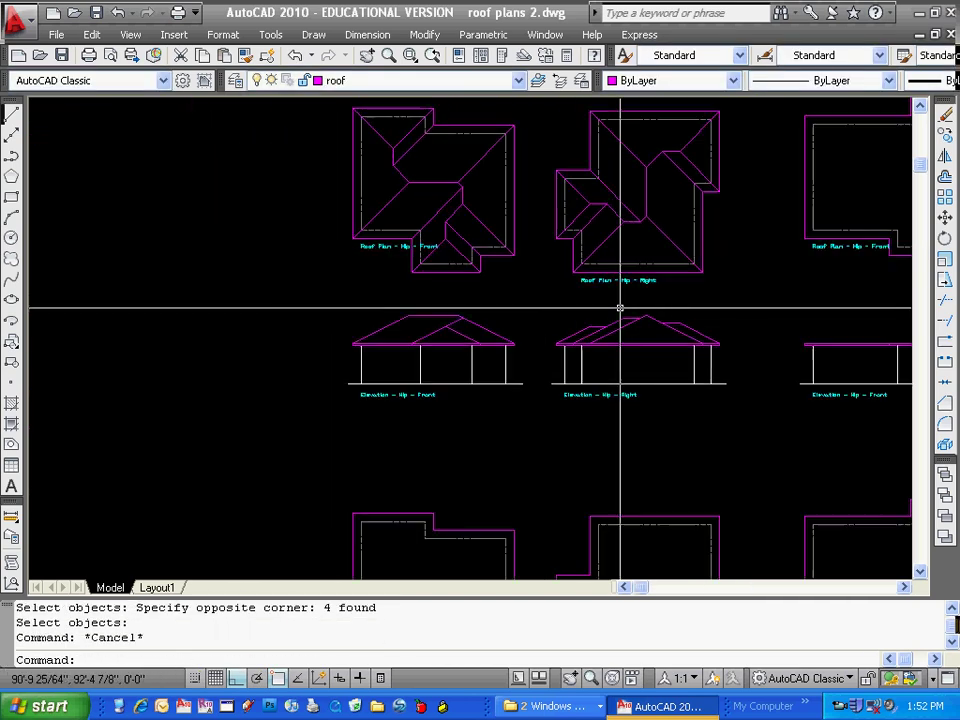
Show the roof other layer to check its reference lines and hide it again
scroll(645, 347, up, 4)
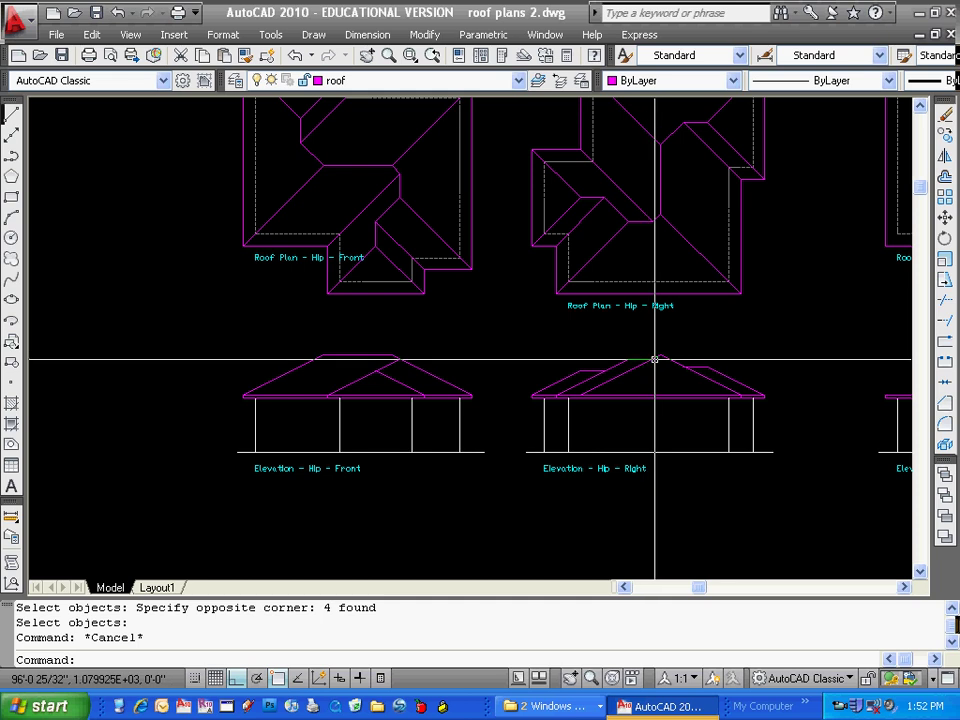
click(518, 82)
click(257, 145)
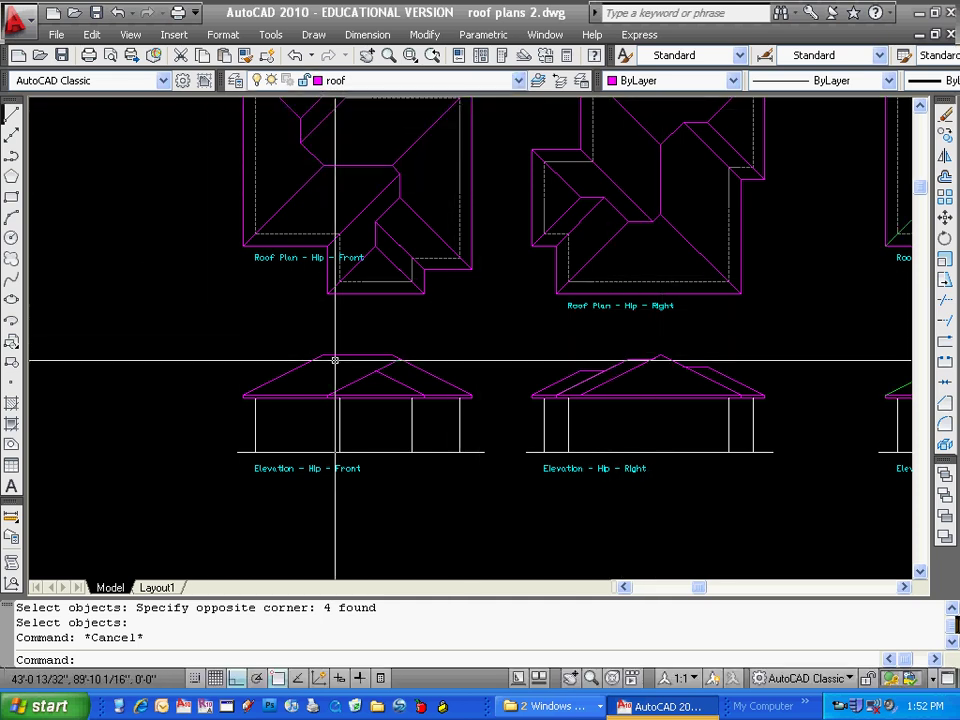
scroll(629, 385, up, 5)
scroll(623, 379, down, 4)
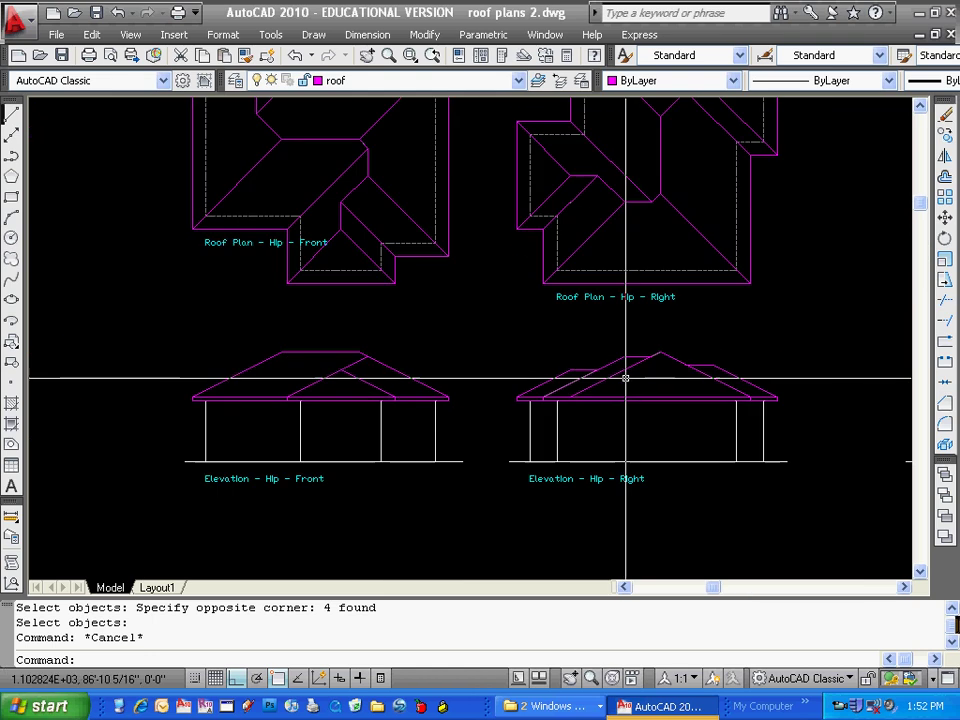
click(519, 81)
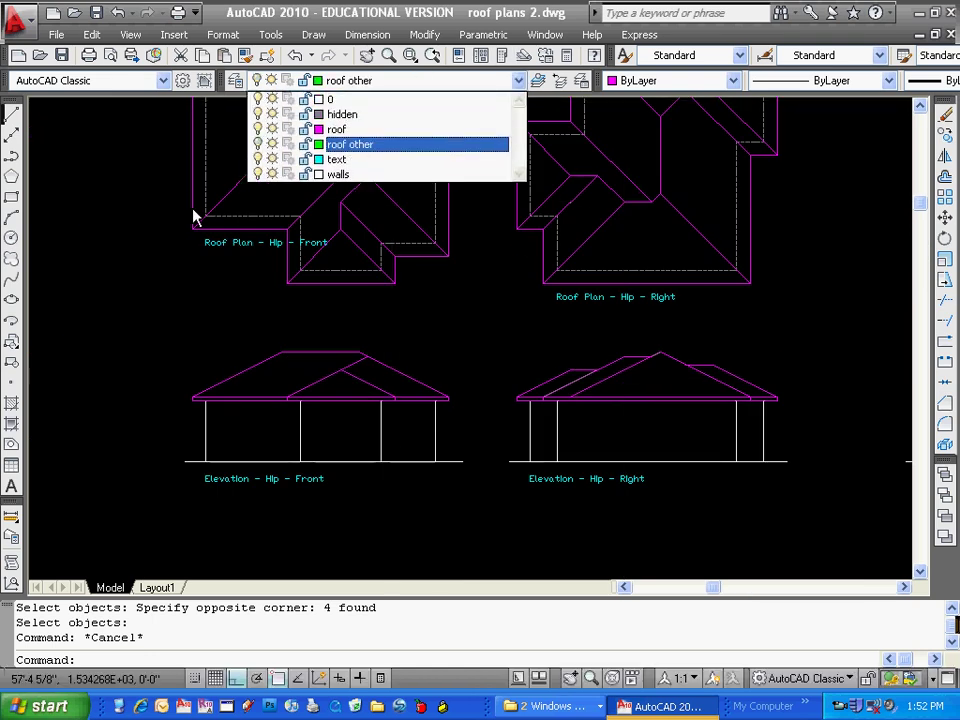
key(Escape)
Erase all the roof lines above the fascia in the right hip elevation
text(e)
key(Return)
click(787, 338)
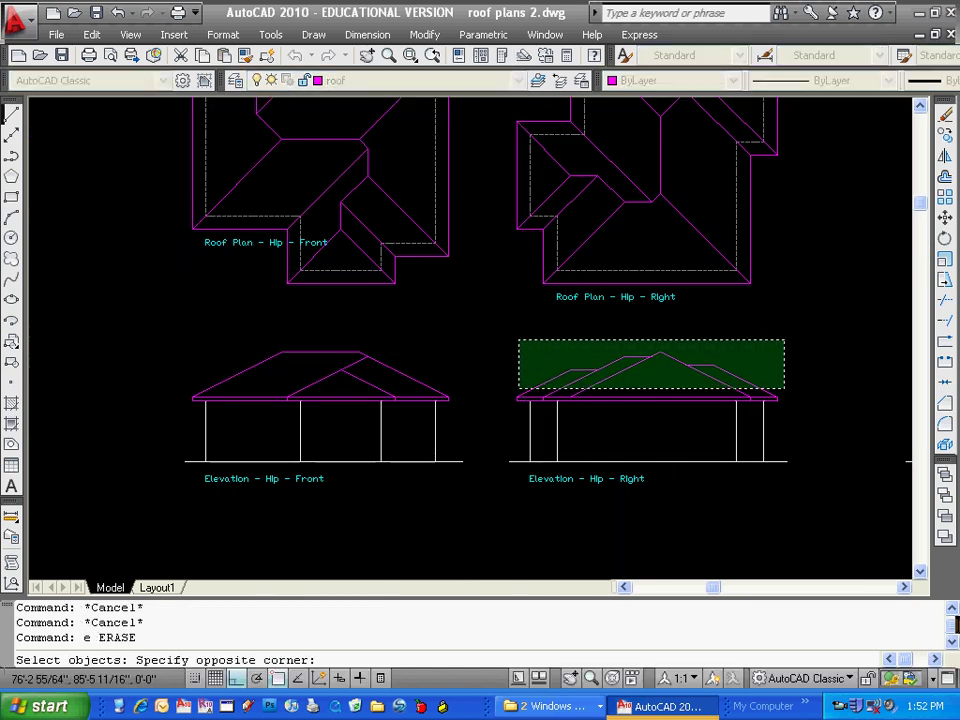
click(517, 392)
key(Return)
Show the roof other outline on the right hip elevation, and undo the layer changes and the roof erasure
click(519, 81)
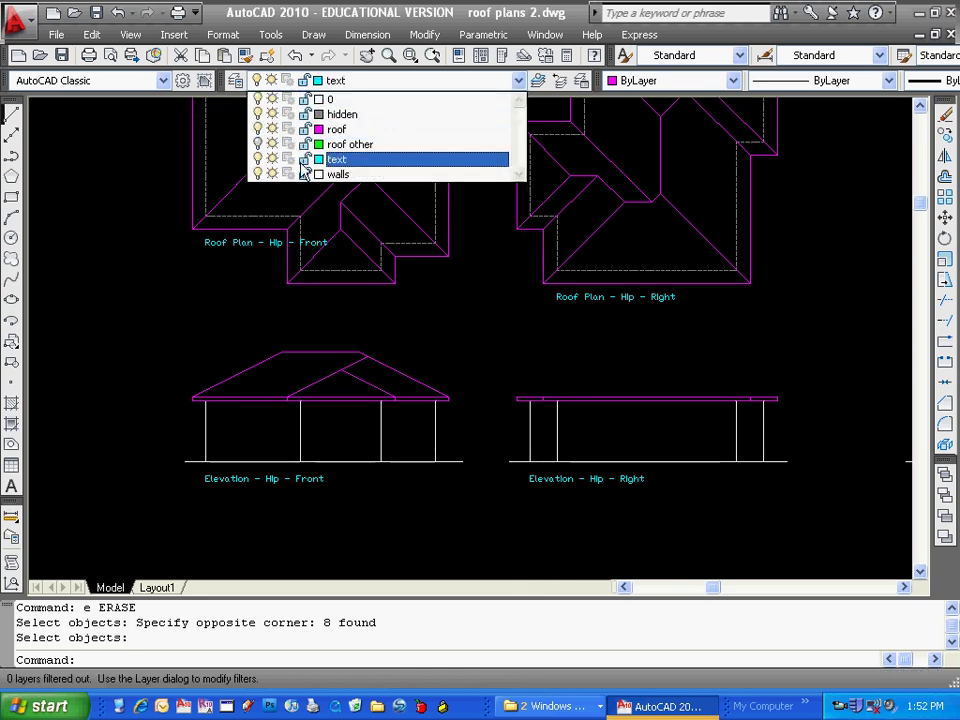
click(258, 144)
click(279, 315)
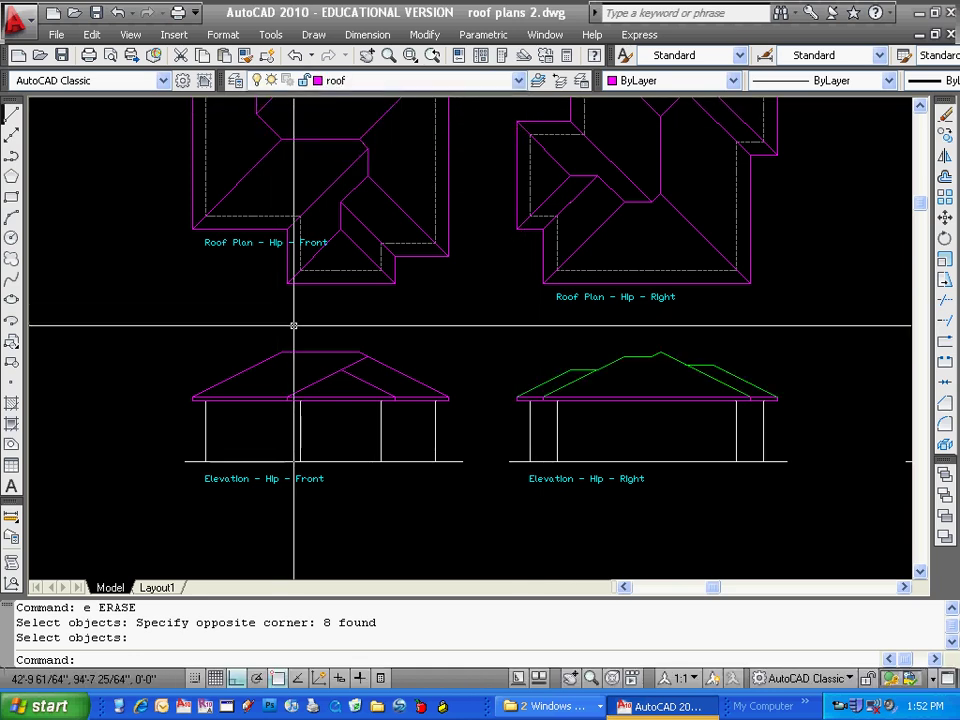
click(520, 81)
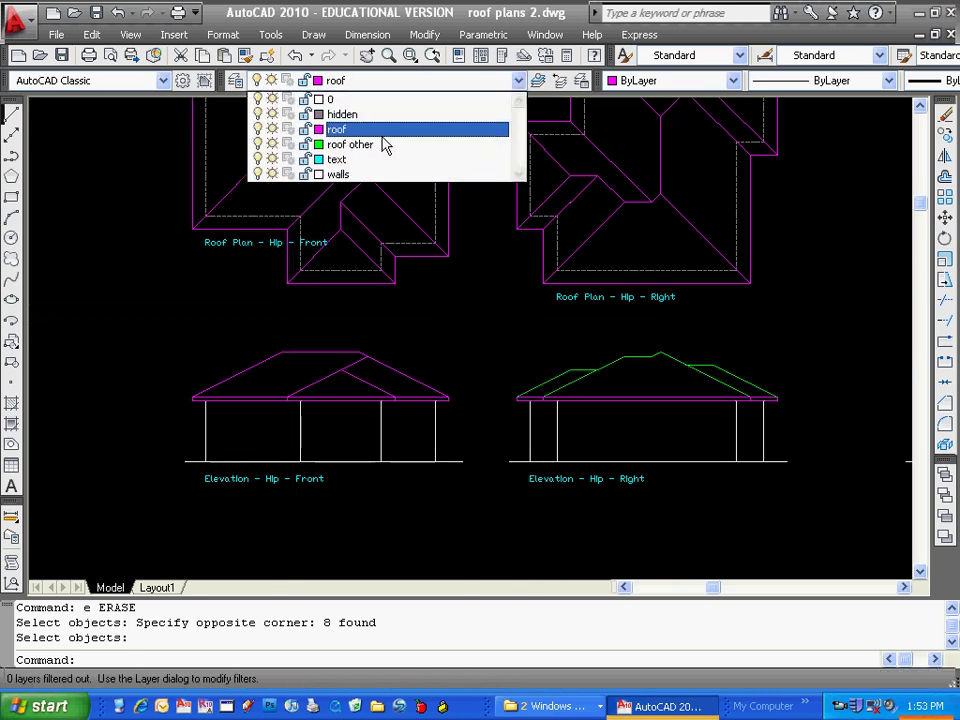
click(380, 270)
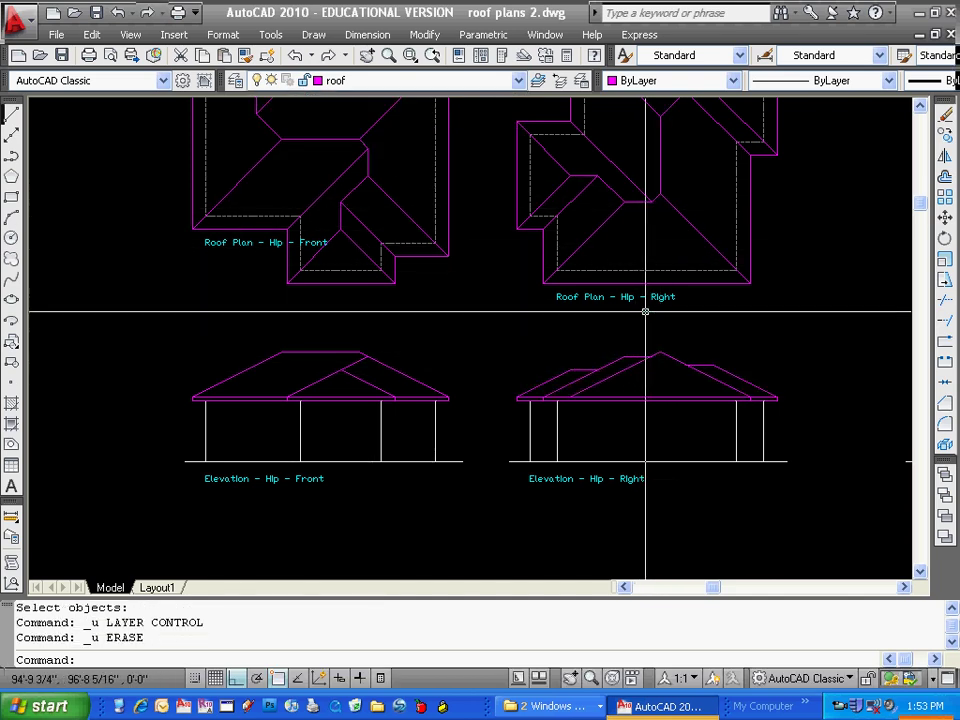
Trim the right elevation's innermost left slope line where it runs below the ridge left of the peak
scroll(642, 364, up, 2)
key(Escape)
text(tr)
key(Return)
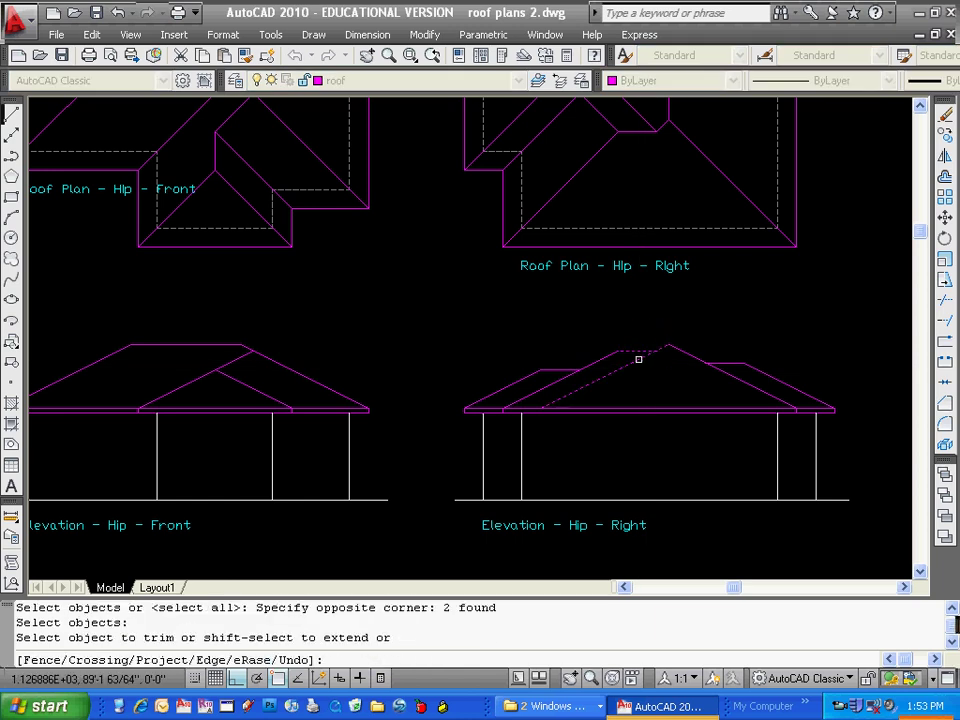
key(Escape)
scroll(574, 360, up, 1)
middle_click(574, 360)
middle_click(574, 360)
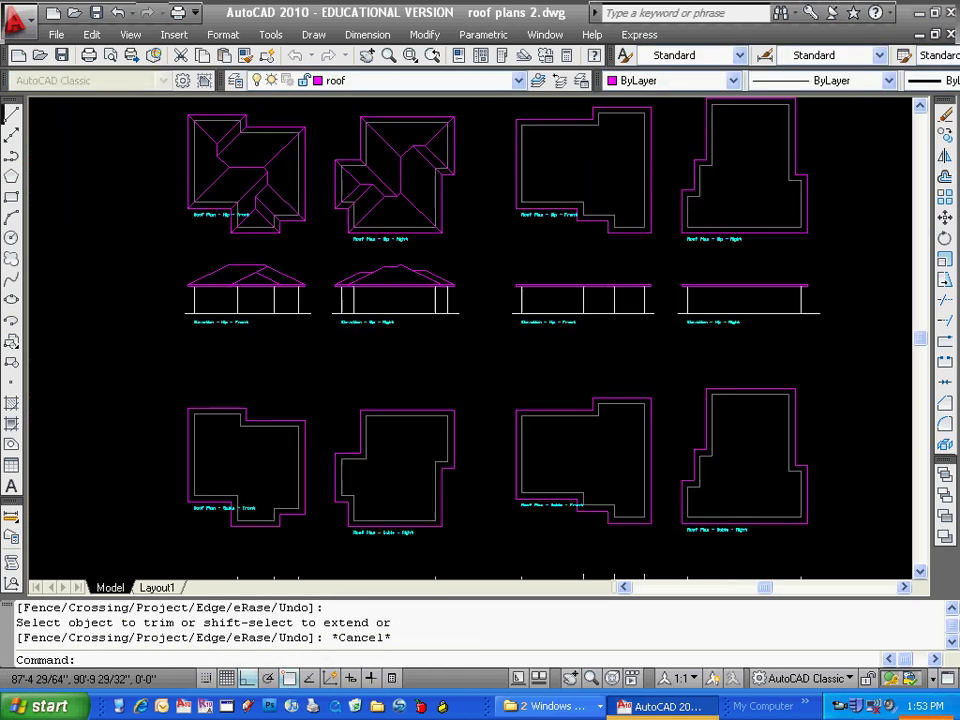
scroll(428, 285, up, 3)
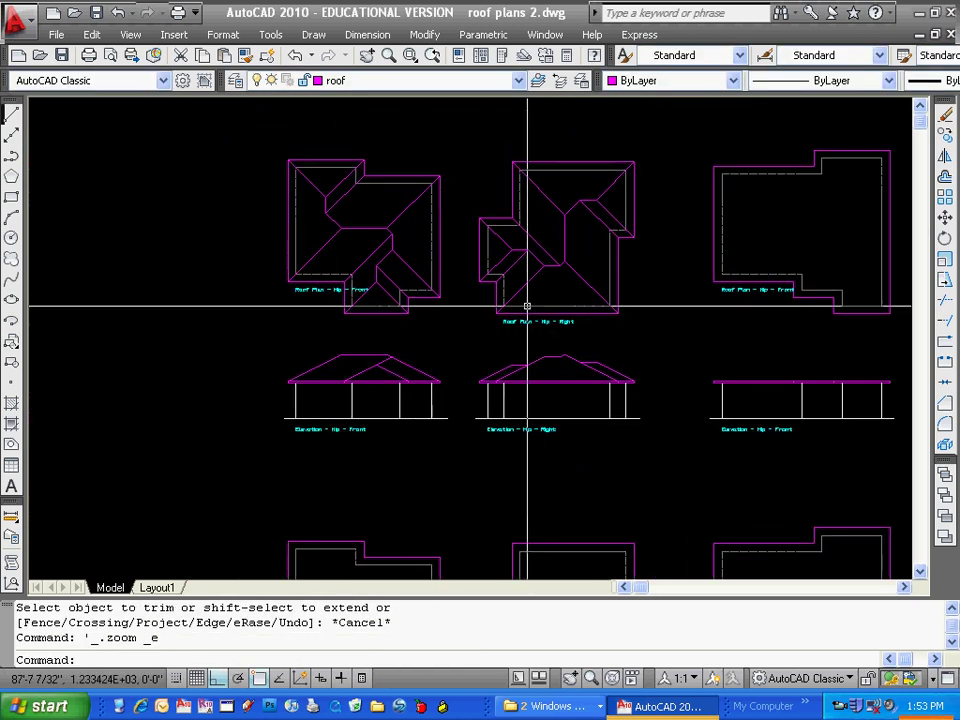
middle_drag(516, 293, 540, 168)
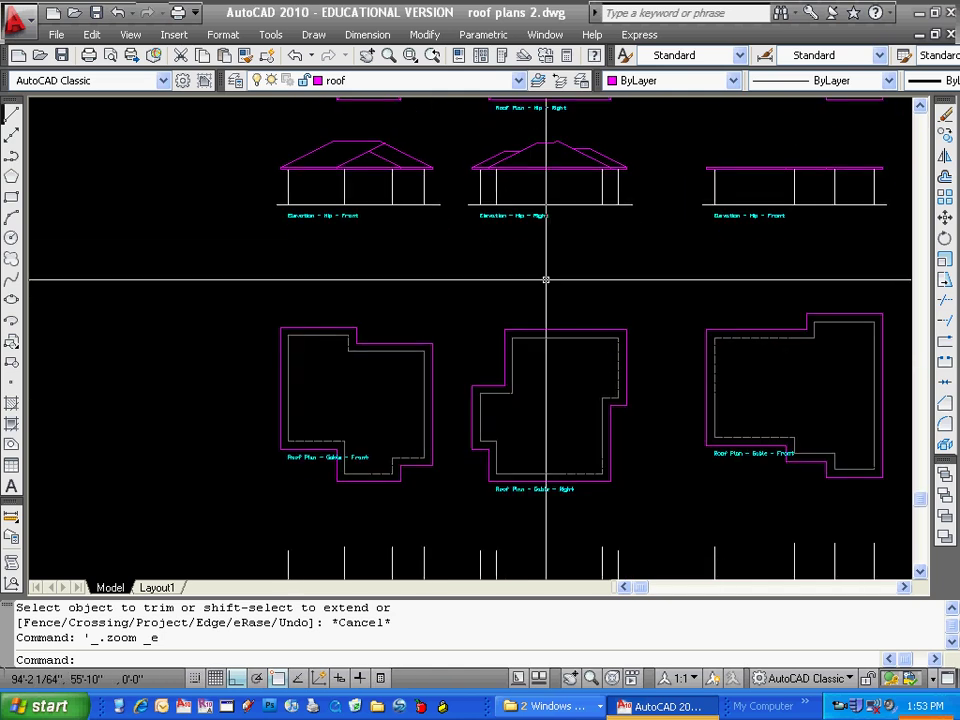
middle_drag(553, 326, 544, 216)
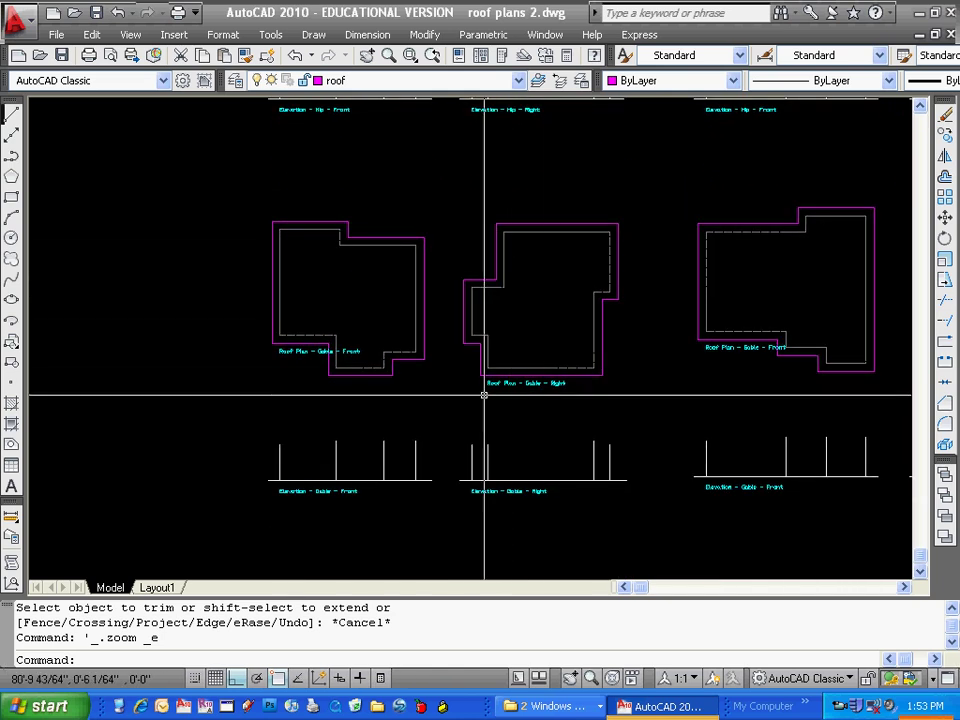